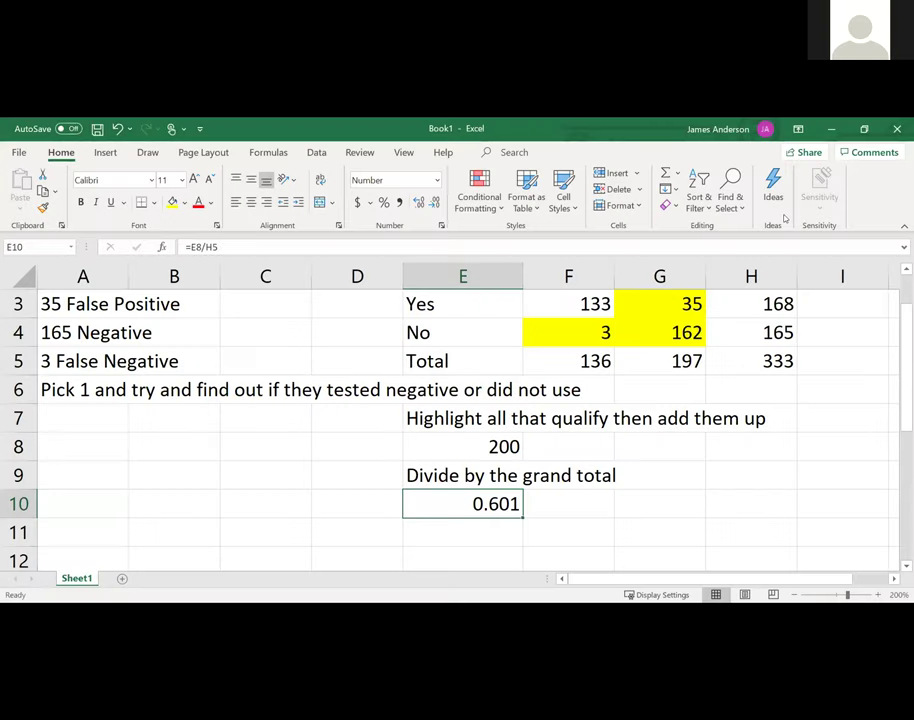
# Review the row 6 question and the positive-test figures: 35 false, 133 true, 168 total.
pyautogui.scroll(1, 411, 386)
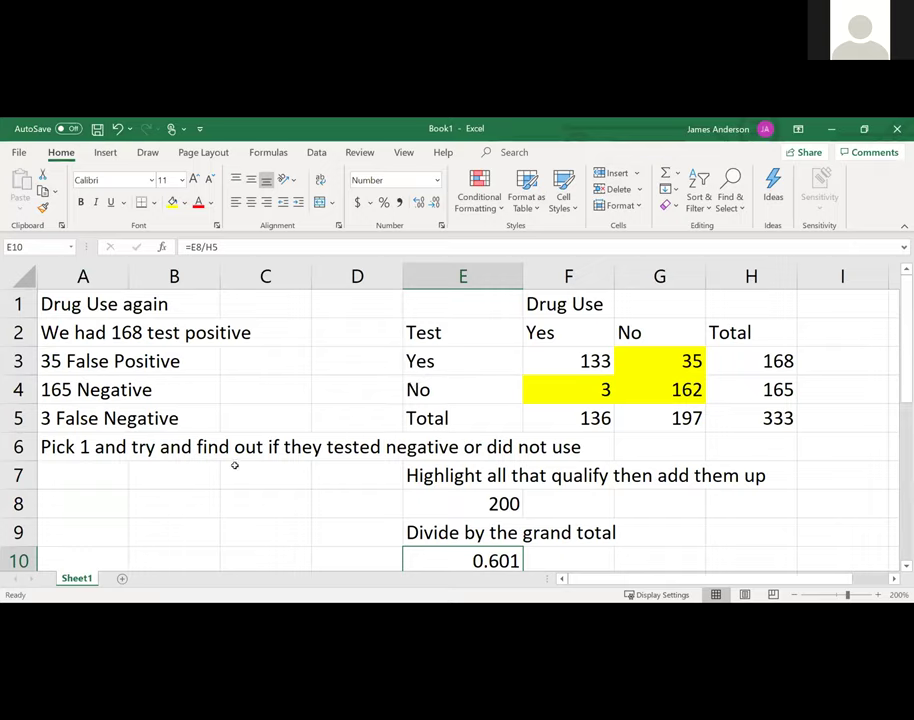
pyautogui.click(190, 447)
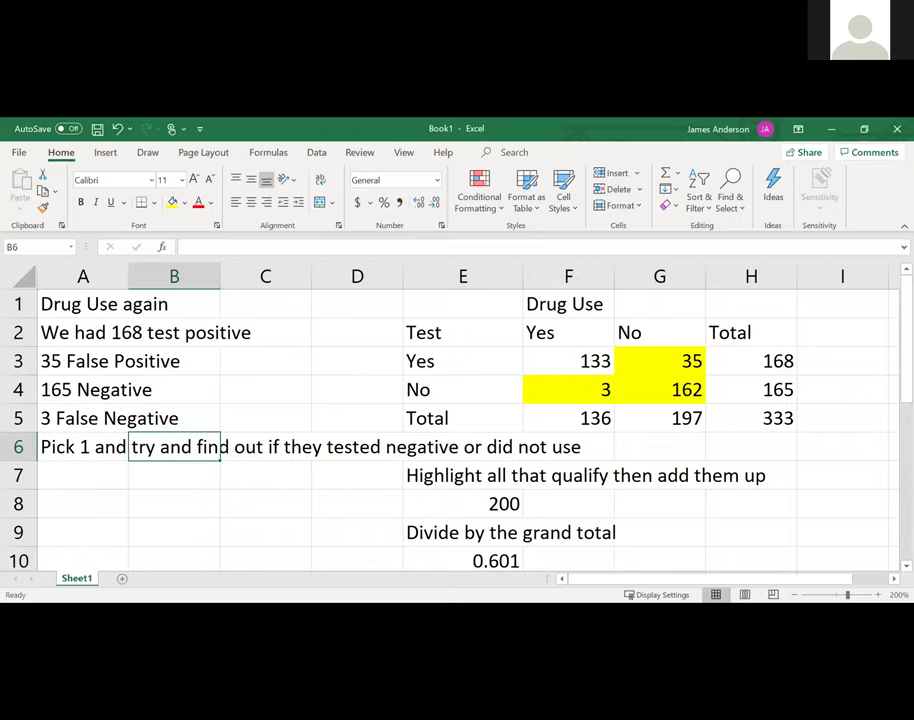
pyautogui.click(686, 365)
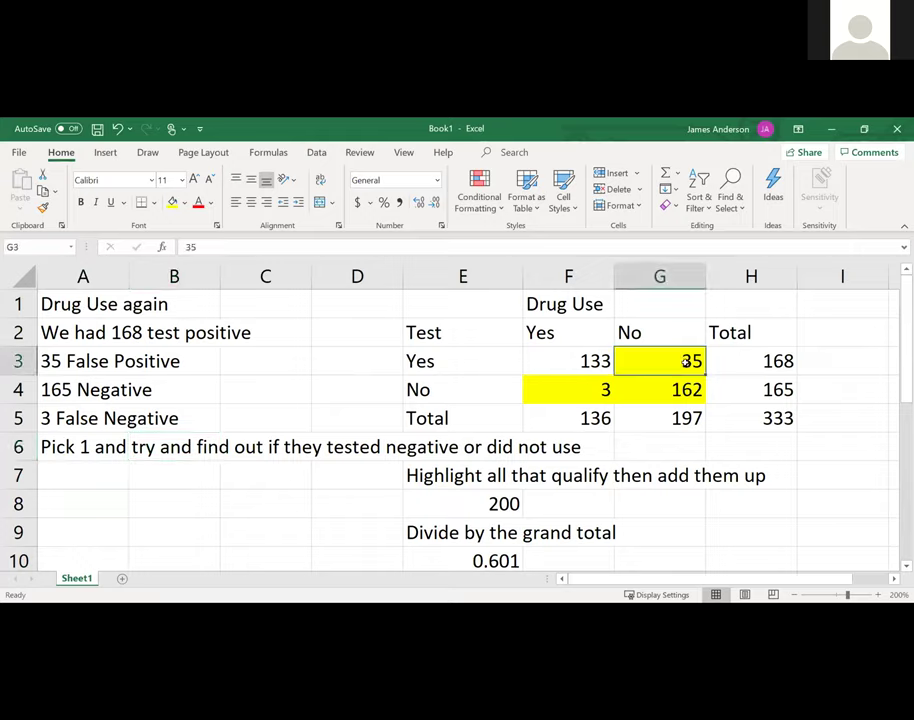
pyautogui.click(784, 360)
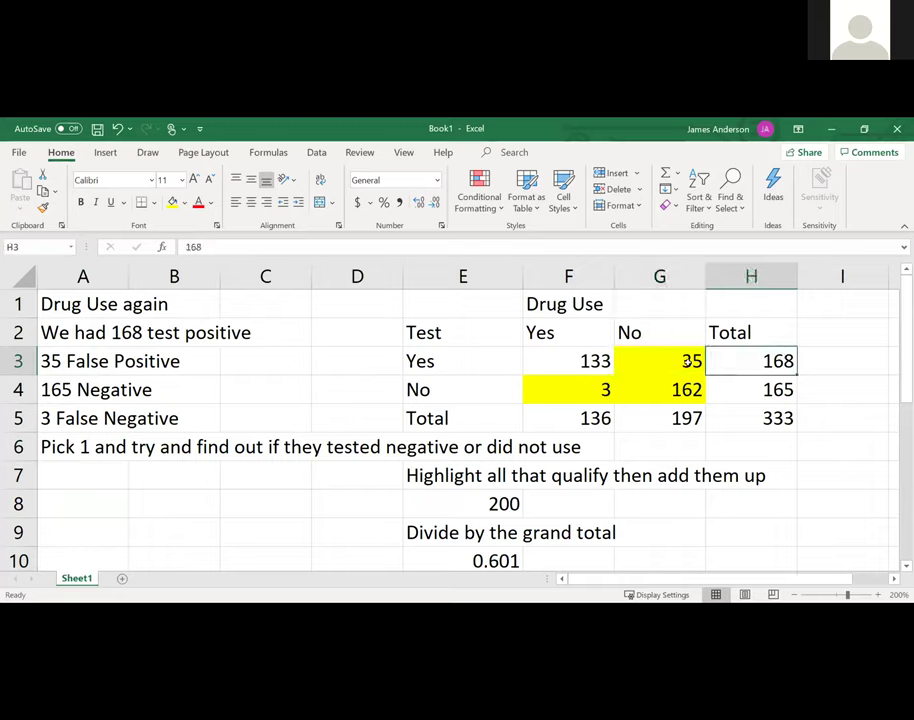
pyautogui.click(689, 361)
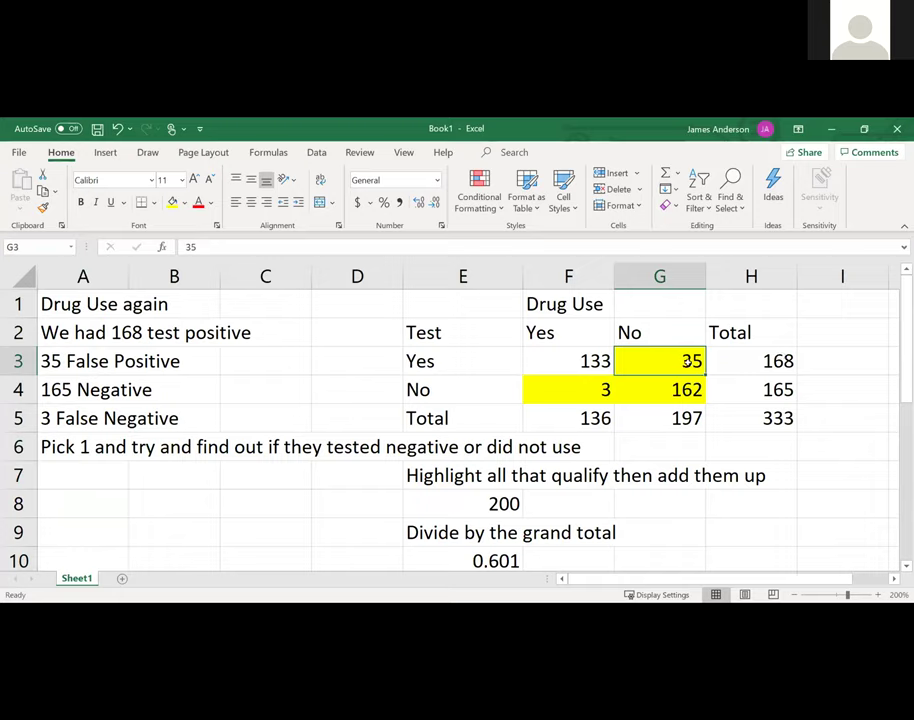
pyautogui.click(564, 365)
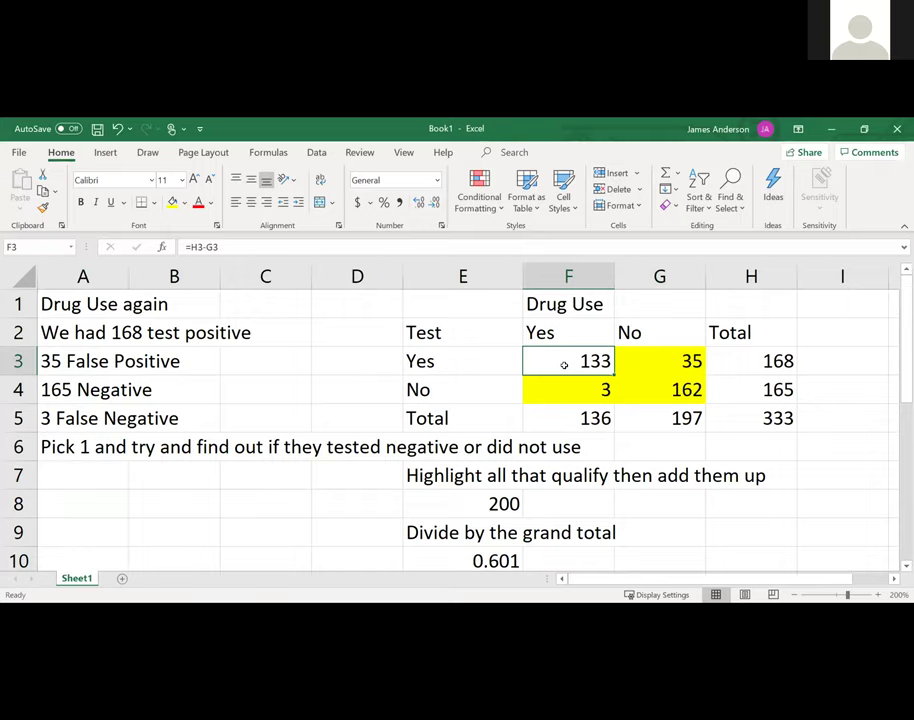
pyautogui.click(786, 361)
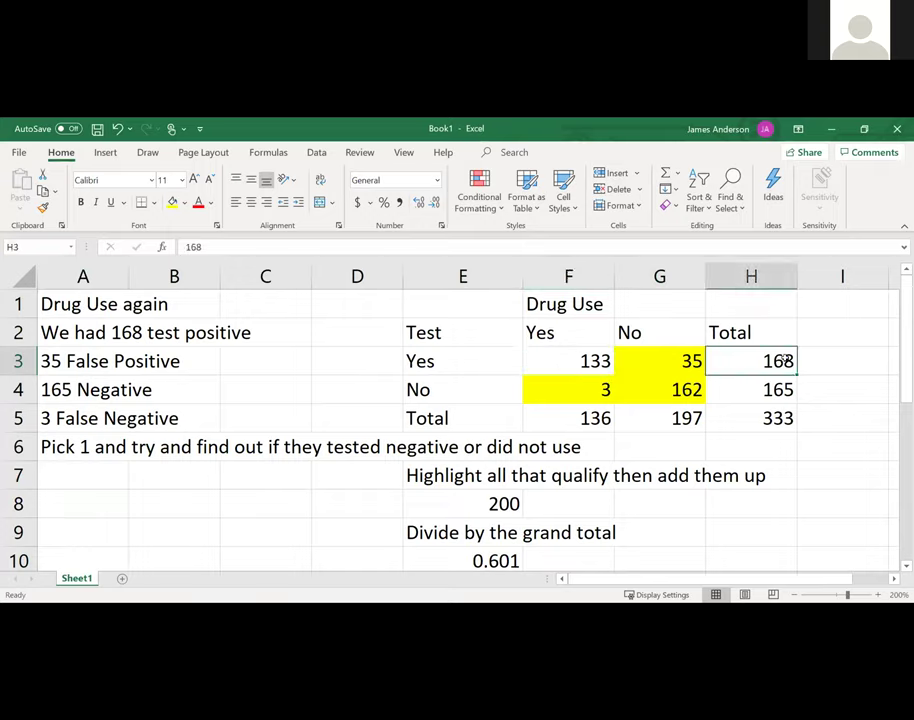
pyautogui.click(660, 365)
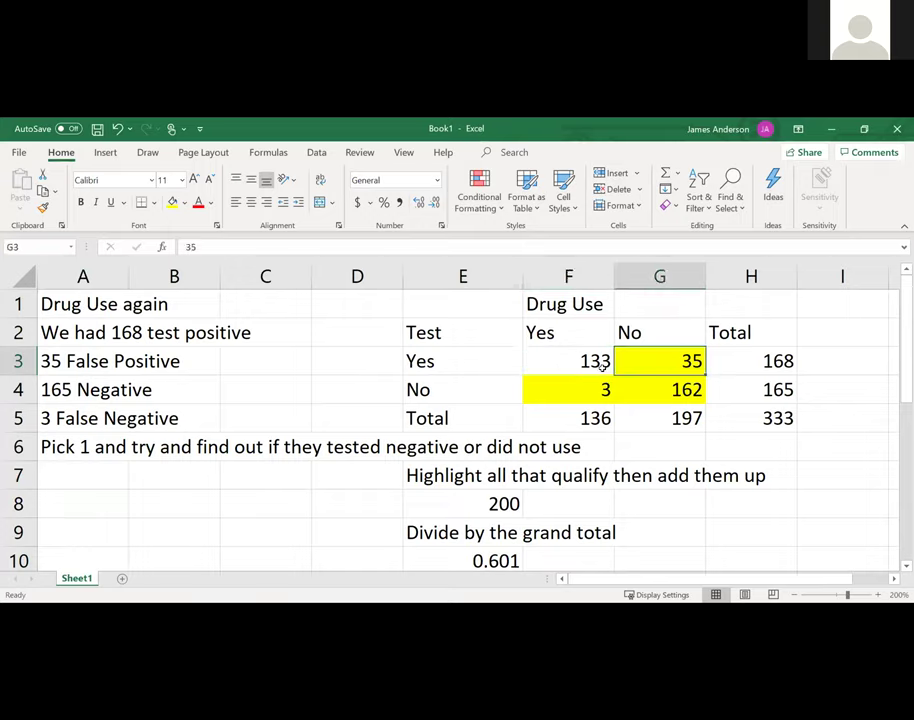
pyautogui.click(598, 366)
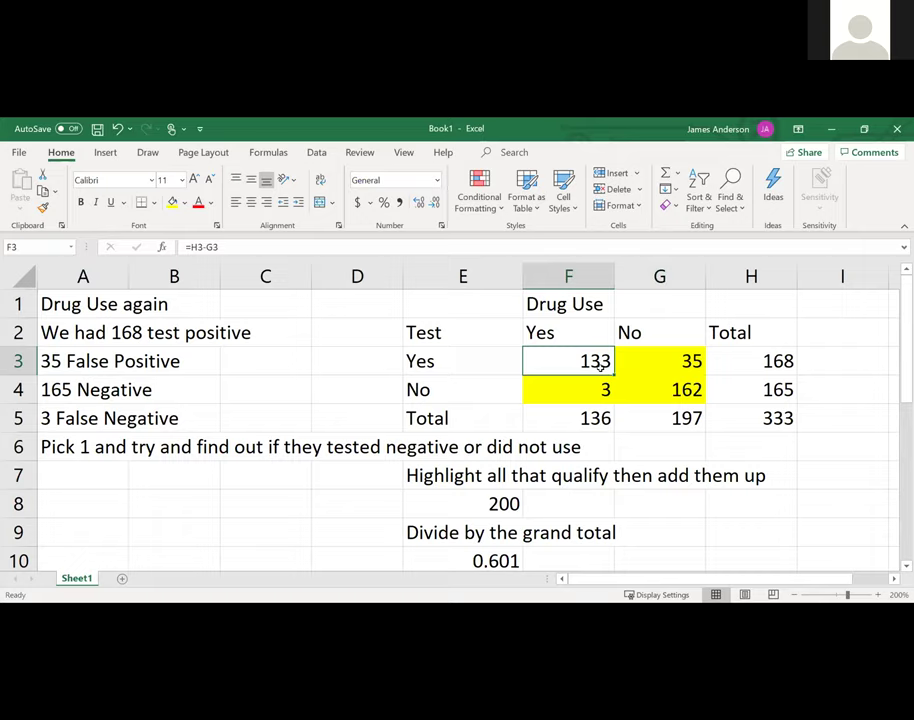
# Check the negative-test figures (3, 162, 165), the 200 sum, the 333 total and the 0.601 division.
pyautogui.click(771, 391)
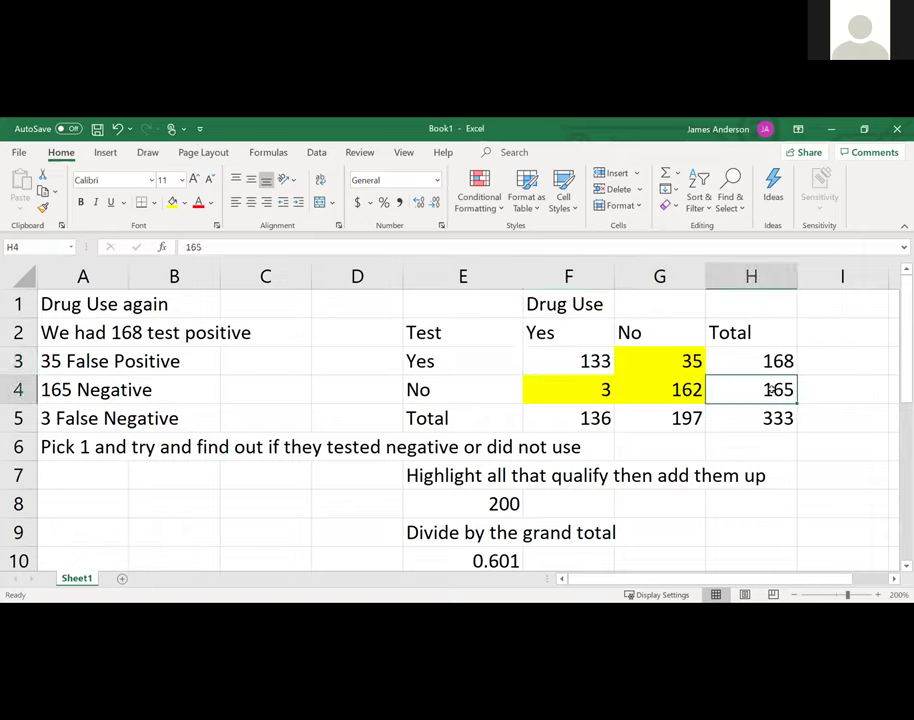
pyautogui.click(594, 392)
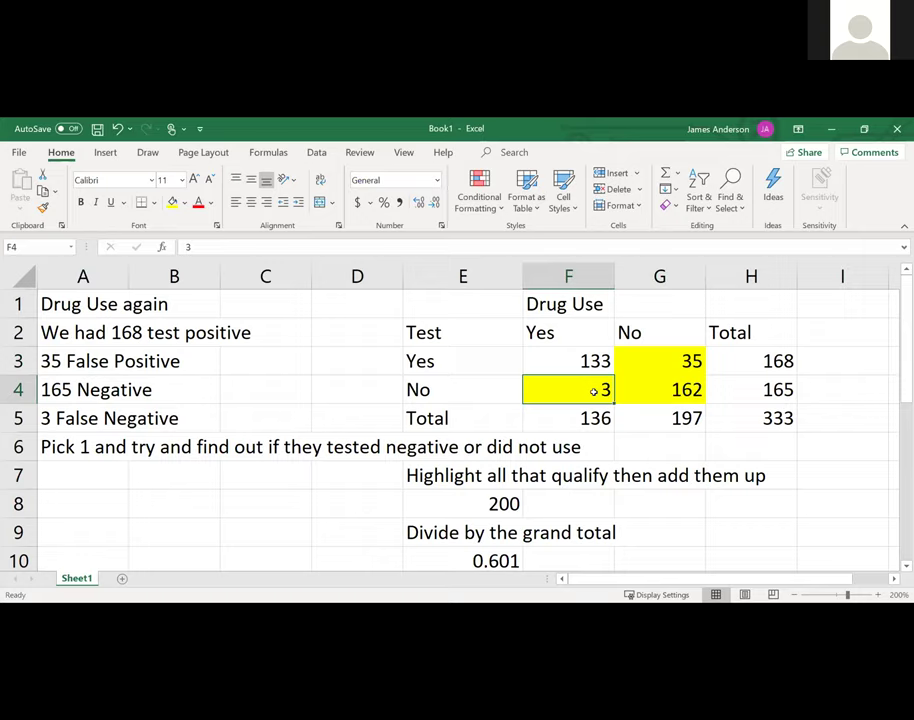
pyautogui.click(676, 392)
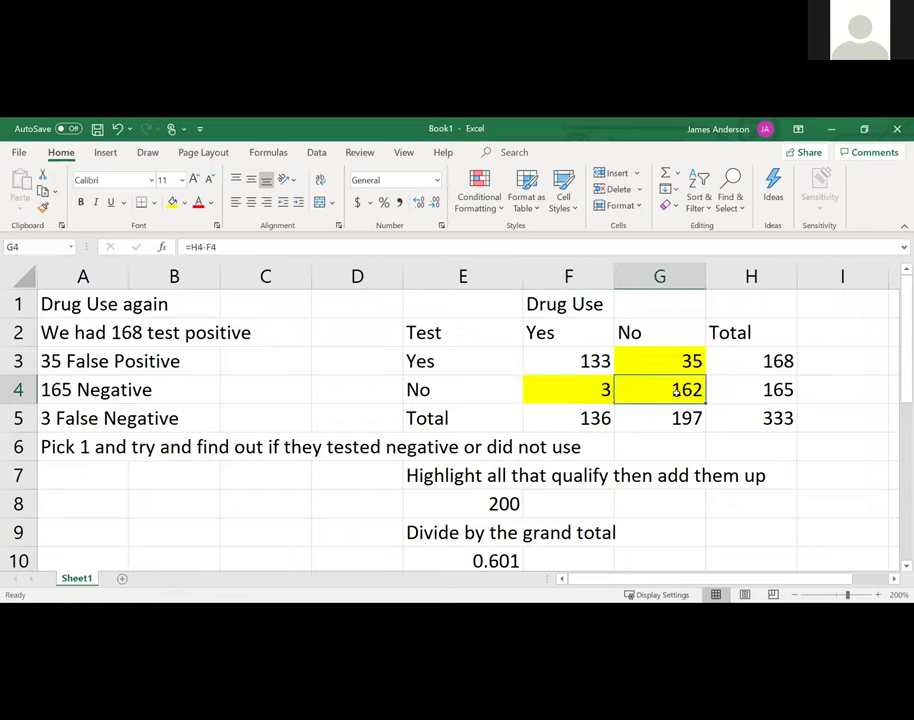
pyautogui.click(772, 392)
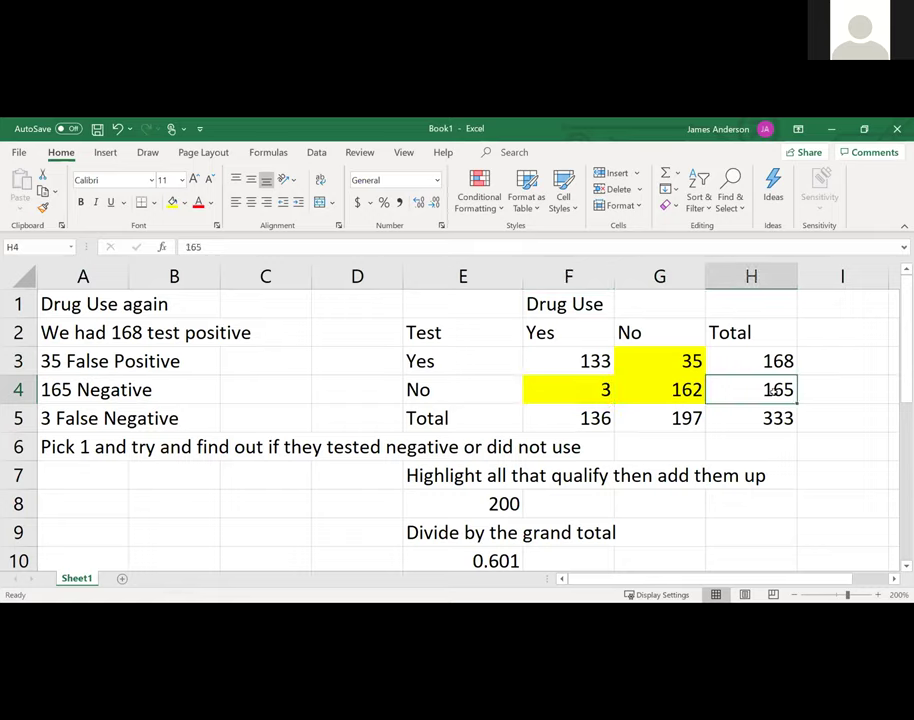
pyautogui.click(578, 388)
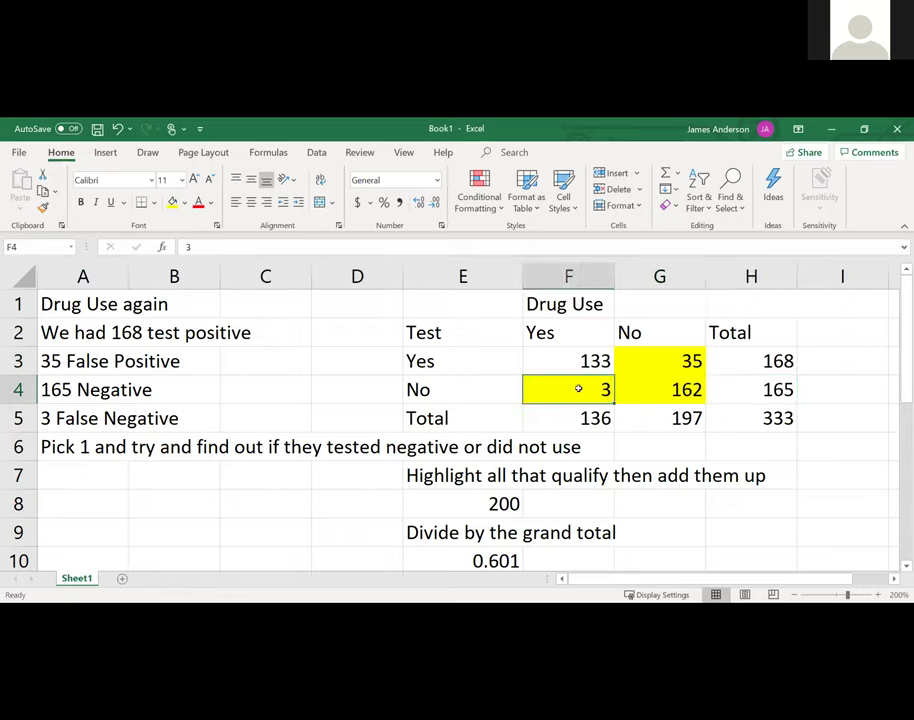
pyautogui.click(703, 390)
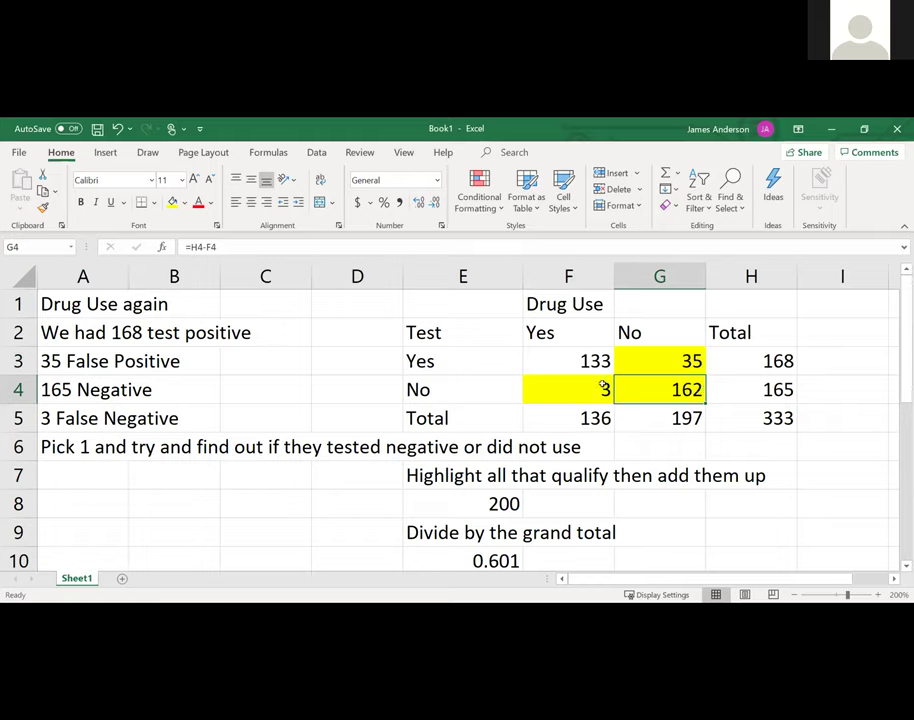
pyautogui.click(588, 389)
pyautogui.click(664, 382)
pyautogui.click(665, 365)
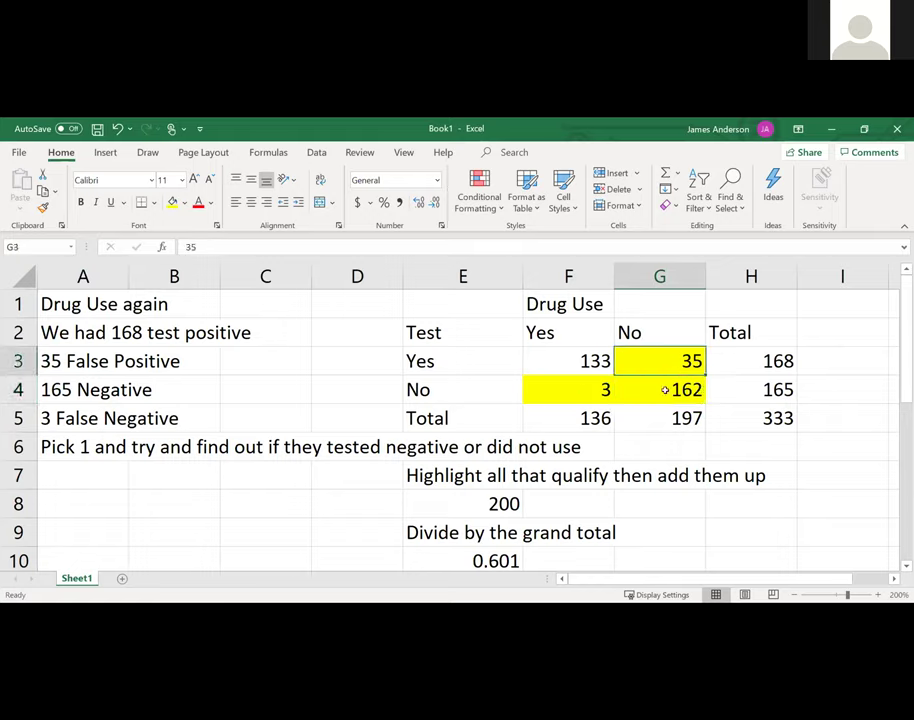
pyautogui.click(516, 497)
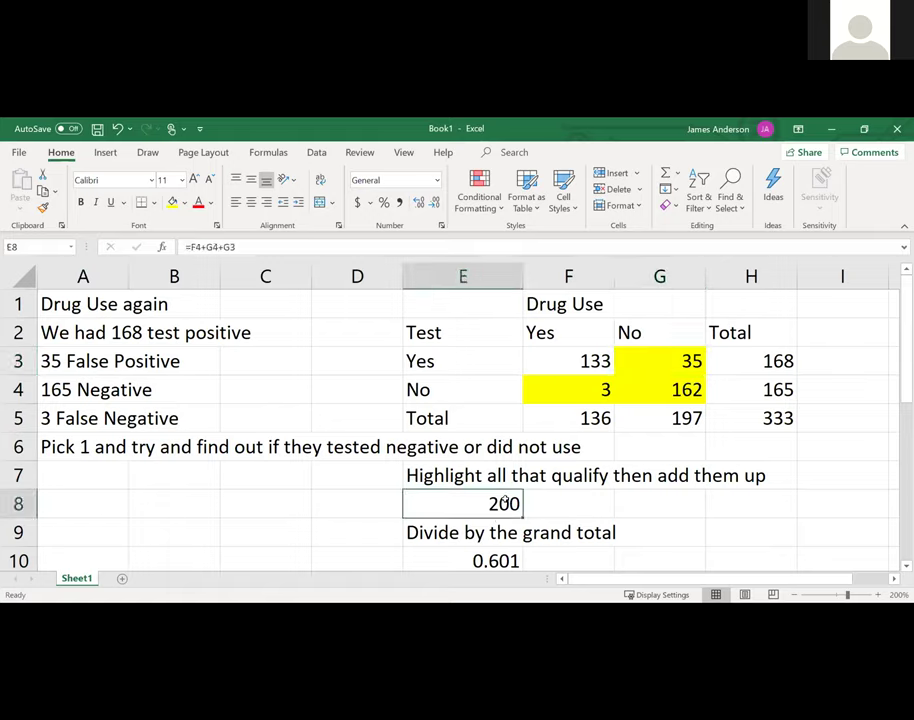
pyautogui.click(779, 421)
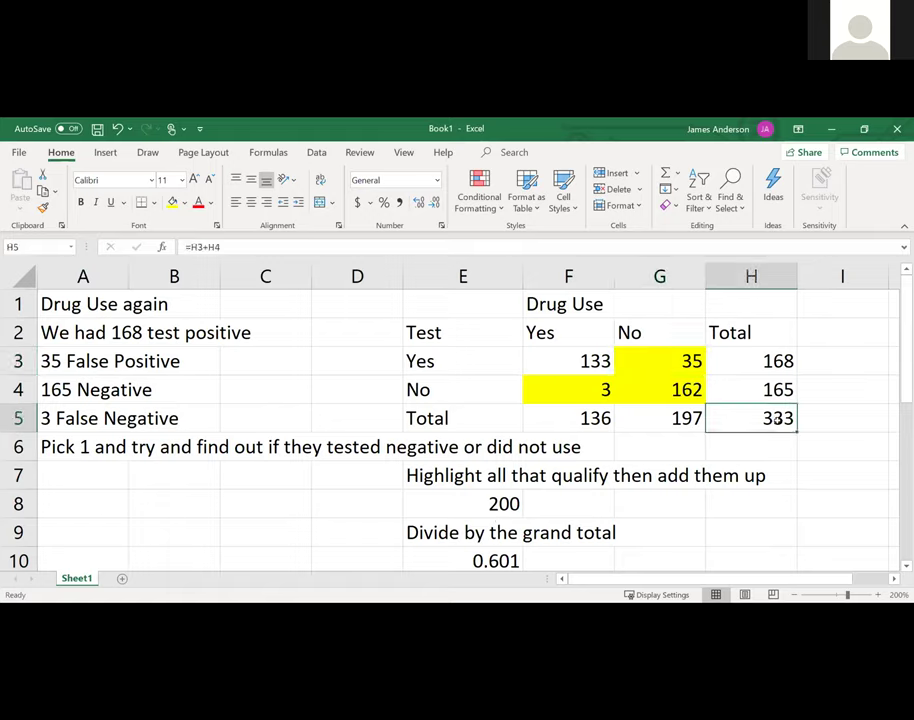
pyautogui.click(510, 560)
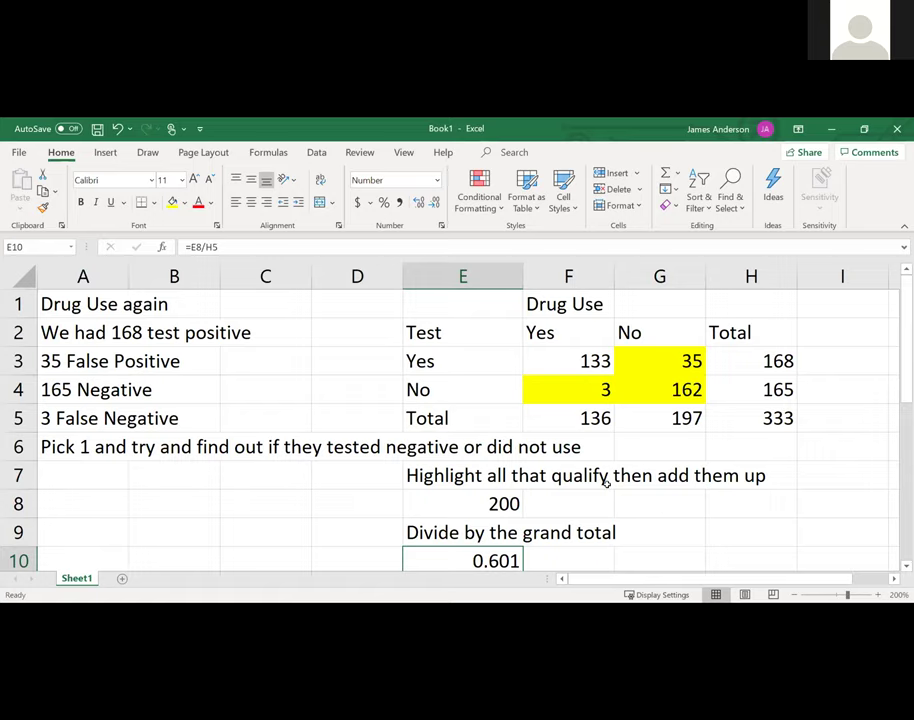
# Format the 0.601 result as Number with 3 decimal places.
pyautogui.scroll(-2, 606, 482)
pyautogui.hotkey('ctrl', '1')
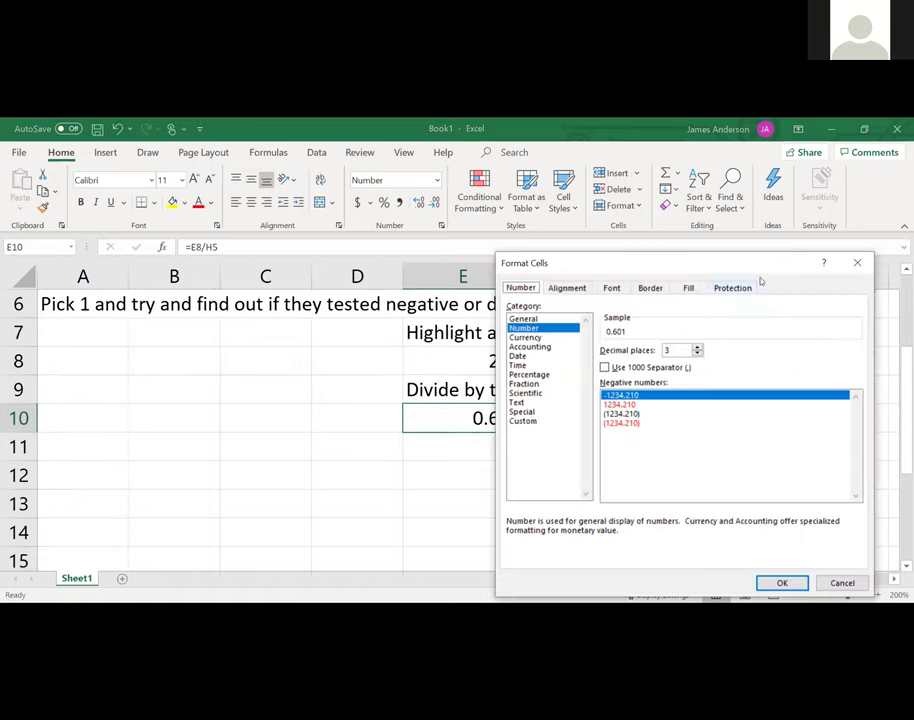
pyautogui.click(525, 318)
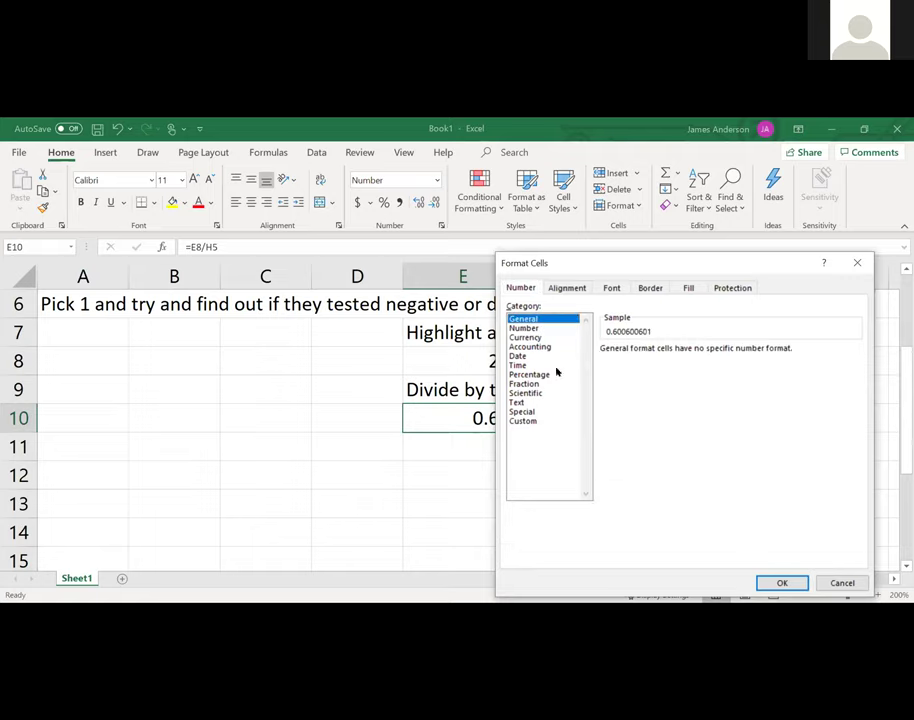
pyautogui.click(536, 327)
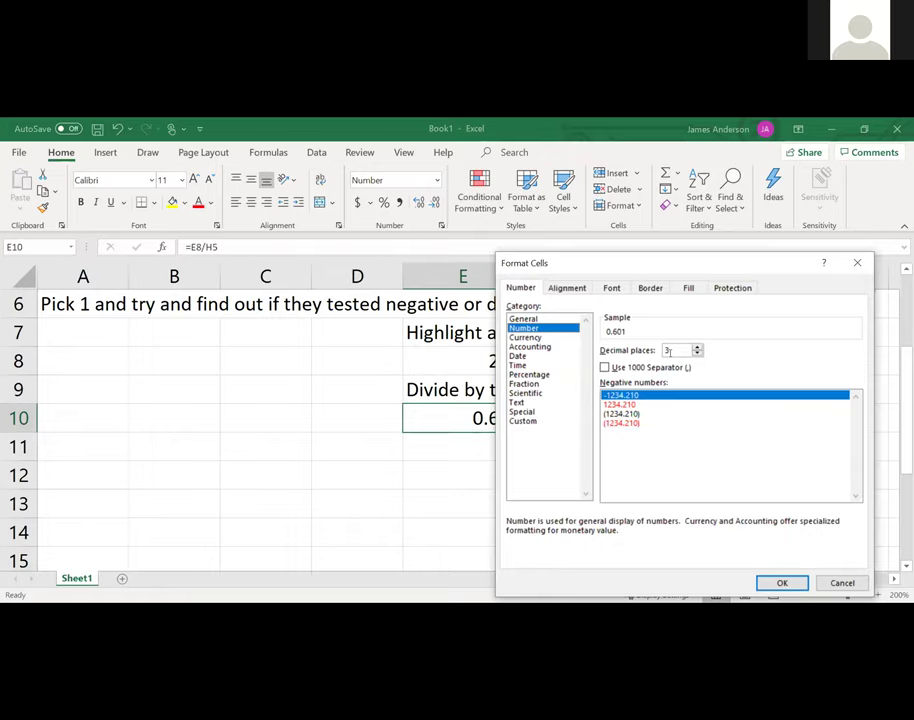
pyautogui.click(782, 583)
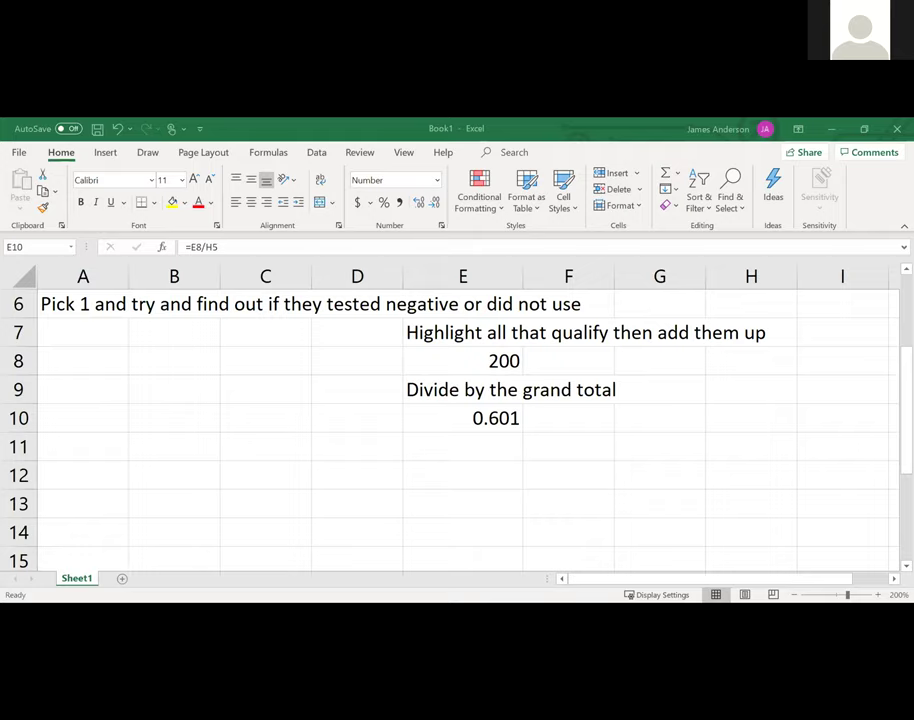
pyautogui.click(463, 418)
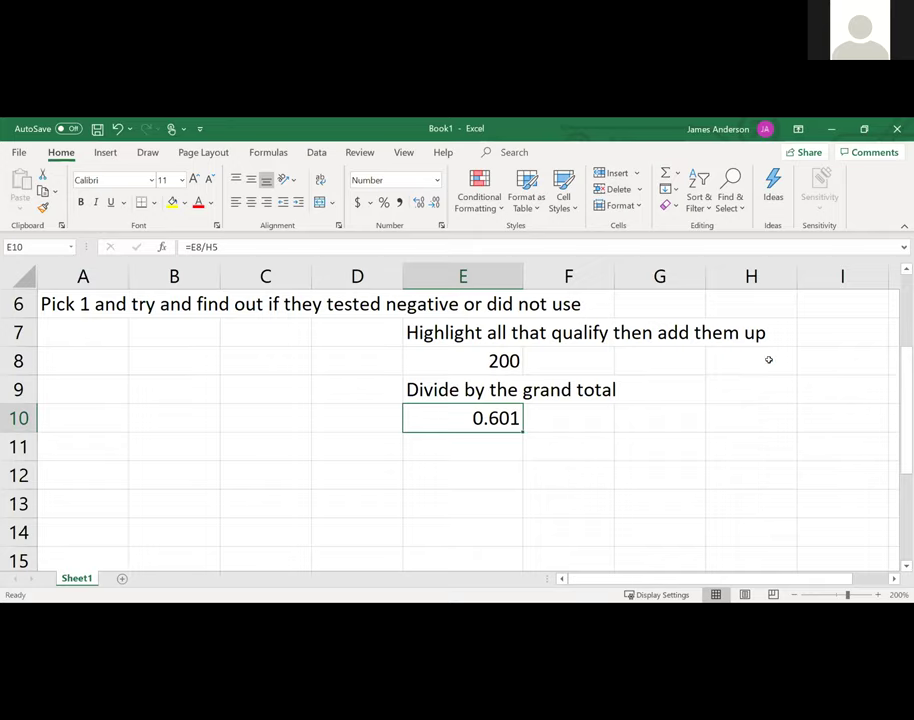
# Label cells I1 and I2 as P(U) and P(Ubar).
pyautogui.click(790, 410)
pyautogui.scroll(2, 790, 410)
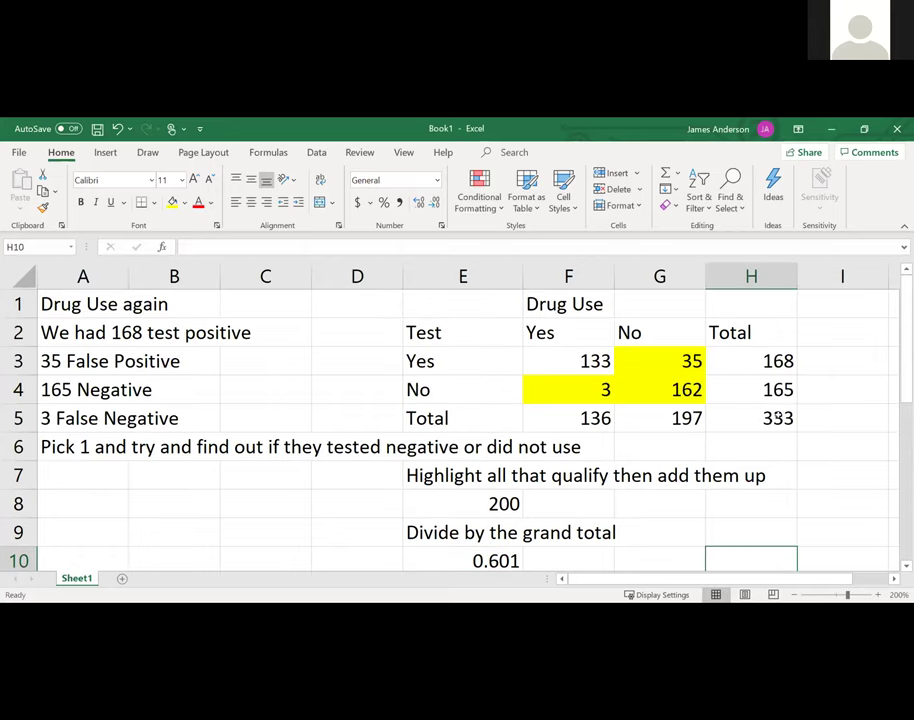
pyautogui.click(841, 309)
pyautogui.write('P(A')
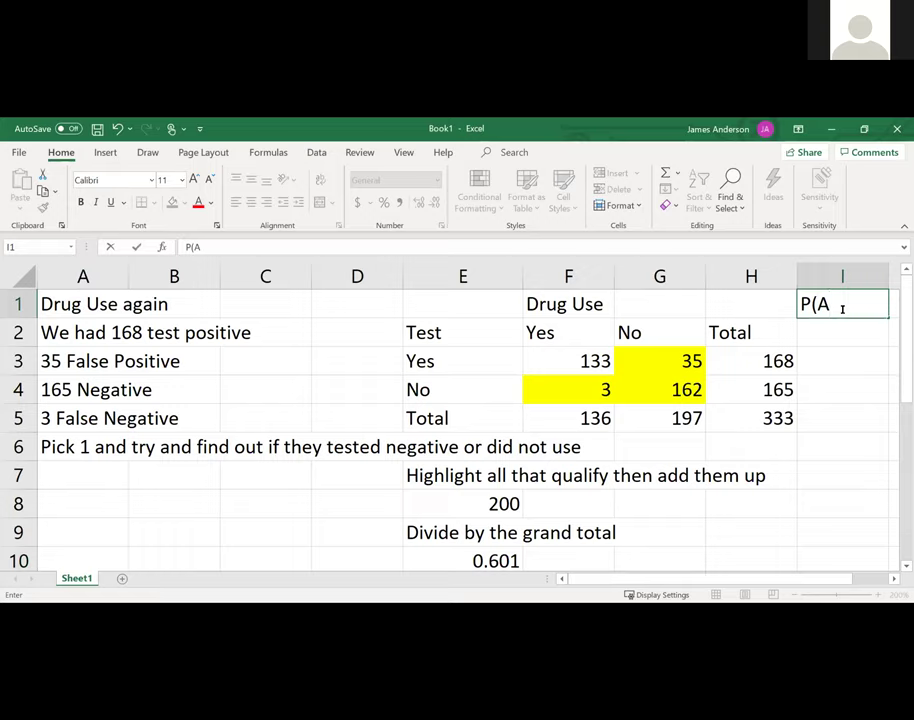
pyautogui.press('BackSpace')
pyautogui.write('N')
pyautogui.press('BackSpace')
pyautogui.write('U)')
pyautogui.press('Return')
pyautogui.write('P(')
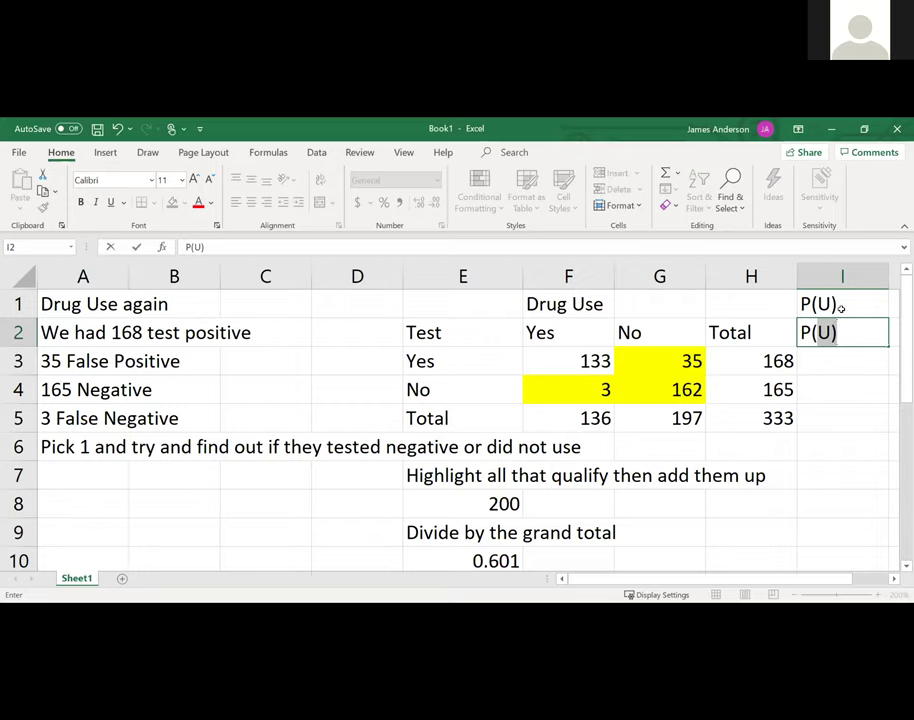
pyautogui.write('Ubar)')
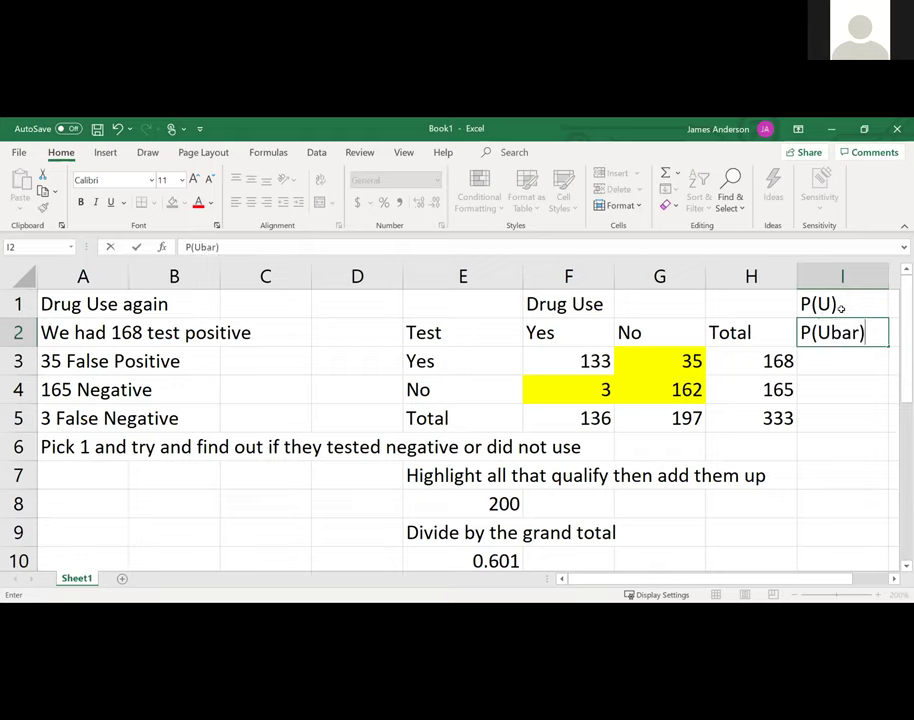
pyautogui.press('Return')
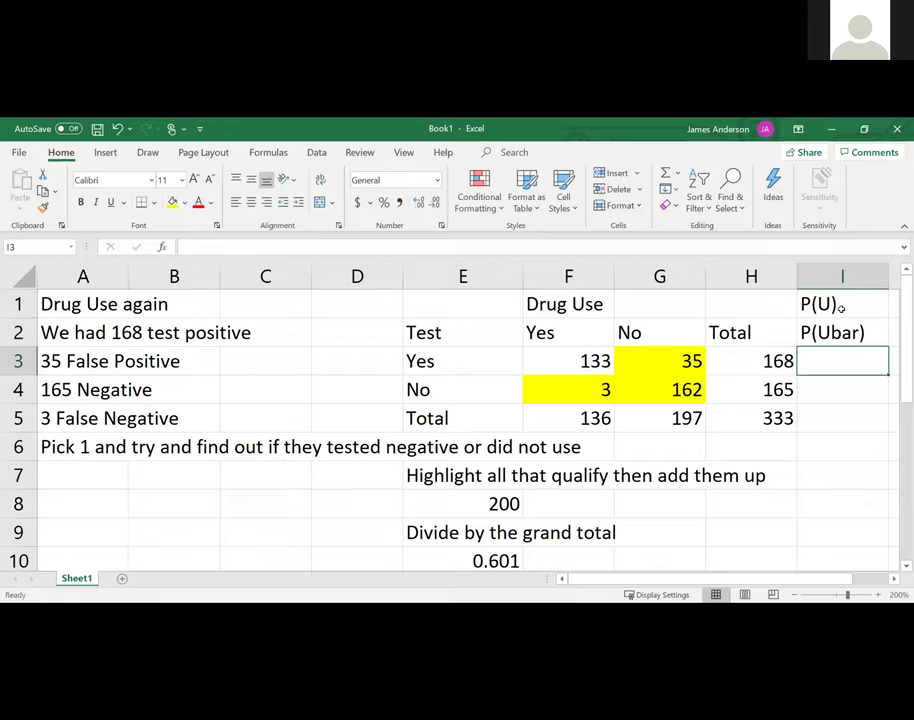
# Enter =F5/H5 in J1 to compute P(U) as 136/333.
pyautogui.click(890, 579)
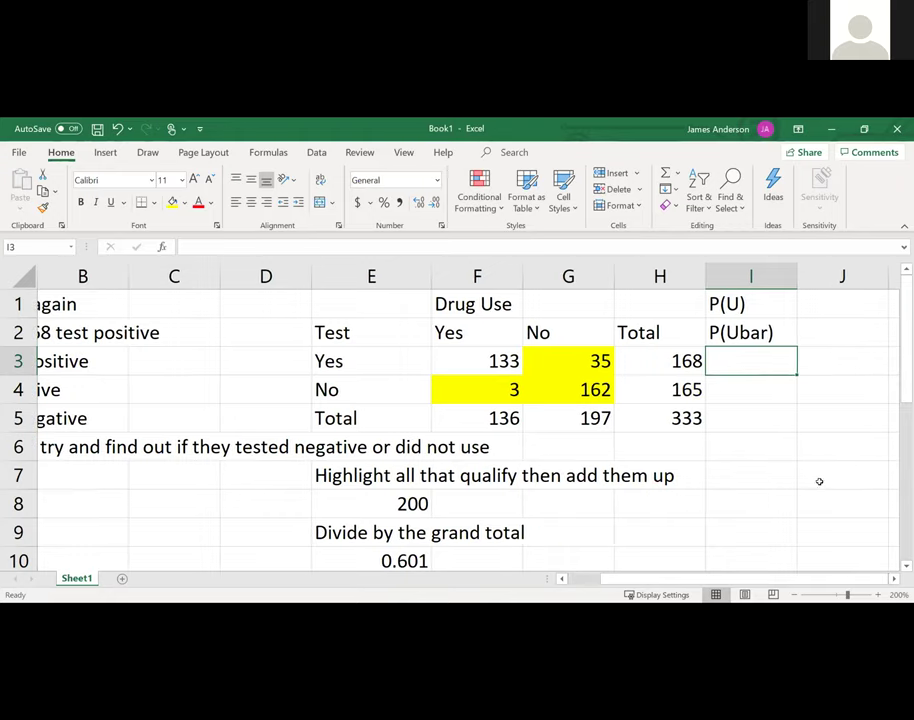
pyautogui.click(478, 416)
pyautogui.click(845, 304)
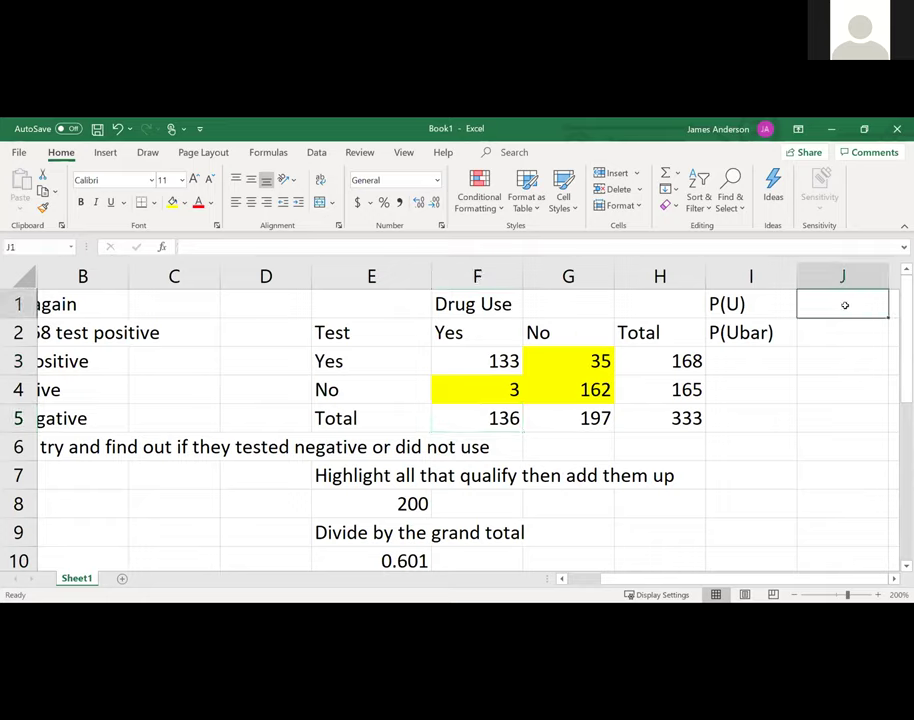
pyautogui.write('=136')
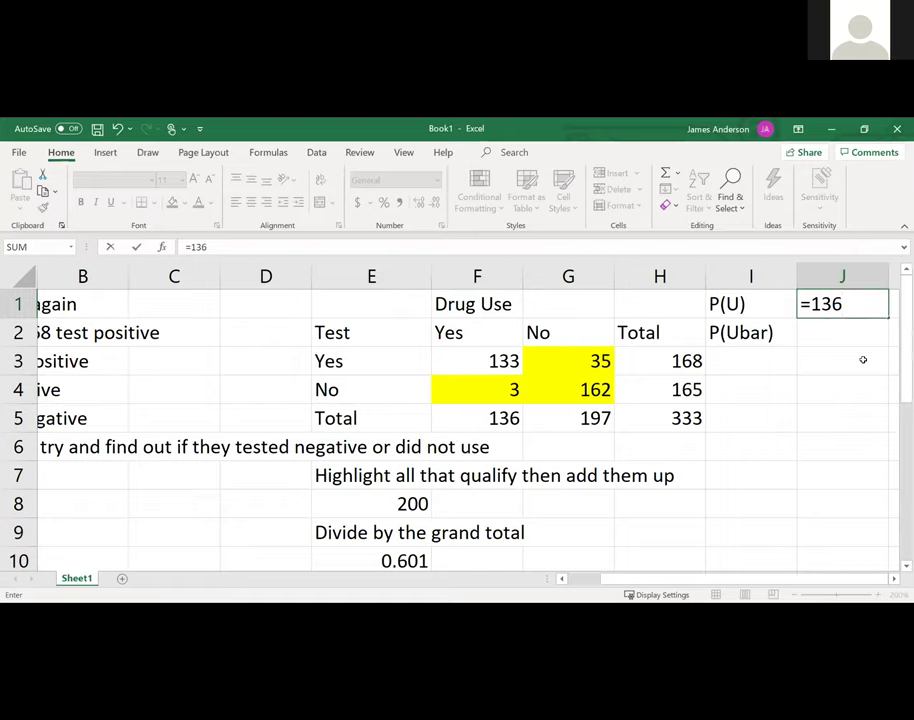
pyautogui.press('BackSpace')
pyautogui.press('BackSpace')
pyautogui.press('BackSpace')
pyautogui.click(512, 425)
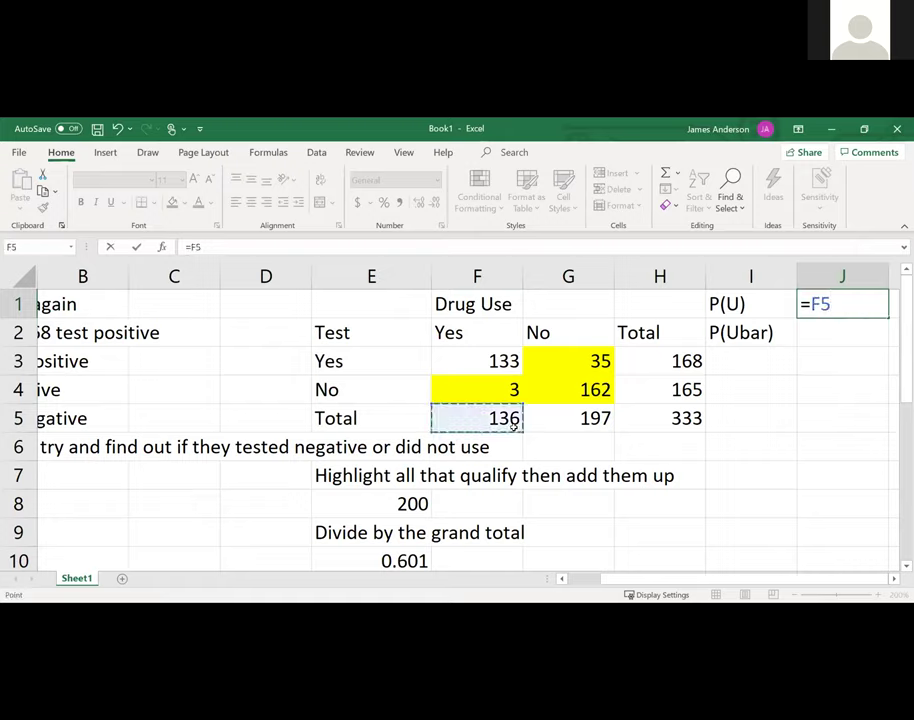
pyautogui.write('/')
pyautogui.click(666, 420)
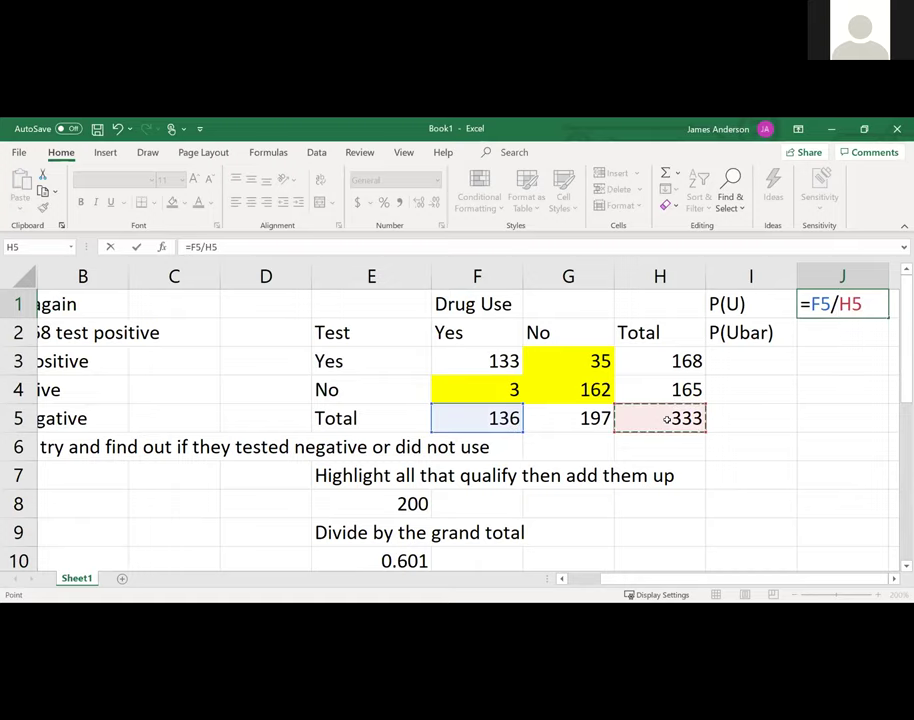
pyautogui.press('Return')
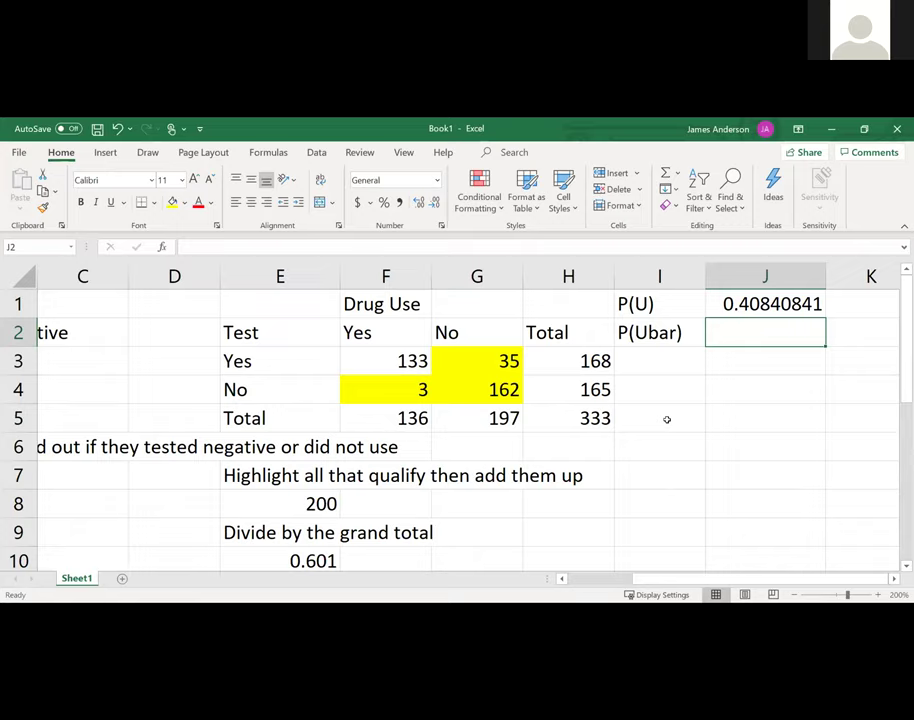
# Enter =1-J1 in J2 for P(Ubar).
pyautogui.write('=1')
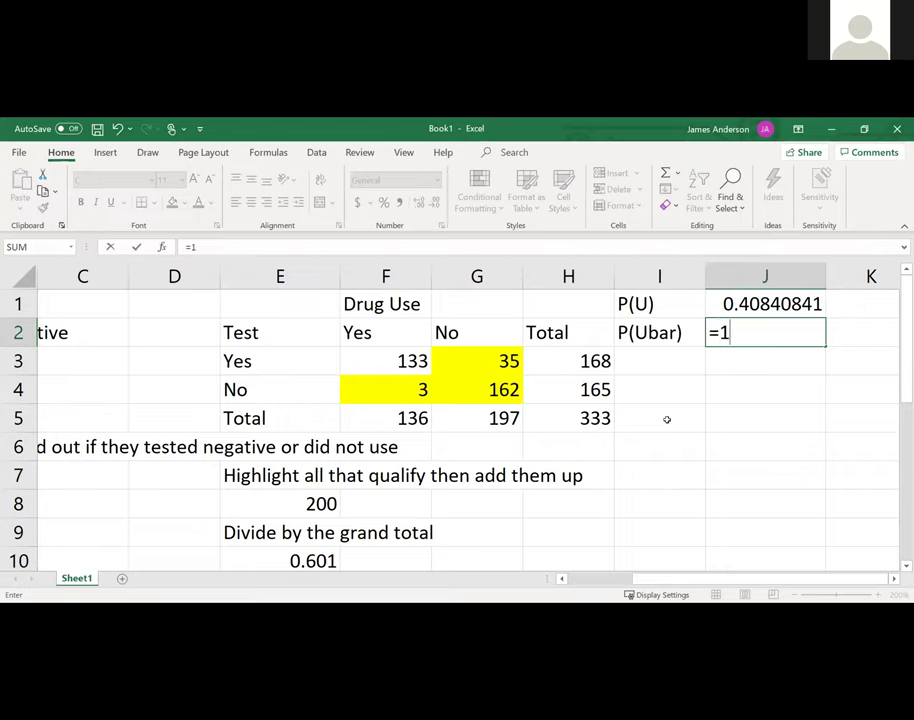
pyautogui.write('-')
pyautogui.click(798, 303)
pyautogui.press('Return')
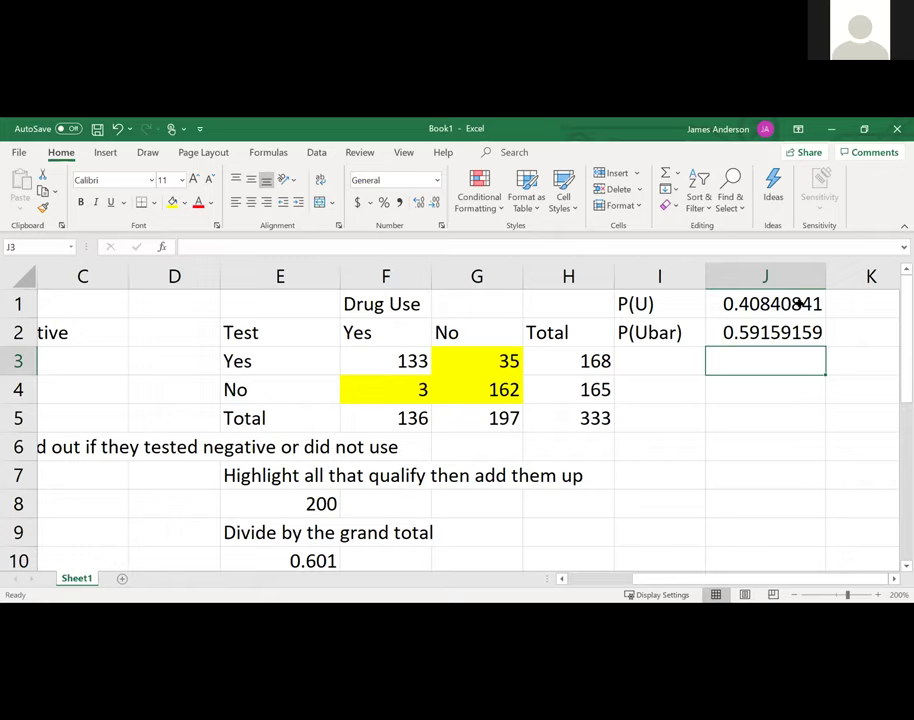
# Format J1:J2 as Number with 3 decimal places, showing 0.408 and 0.592.
pyautogui.click(800, 303)
pyautogui.hotkey('shift', 'Down')
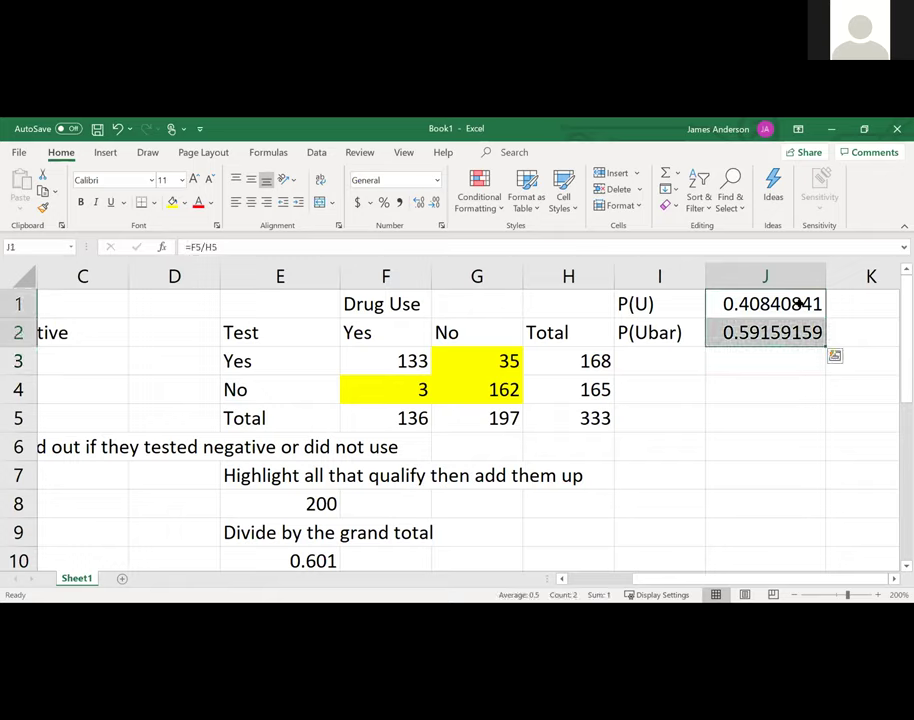
pyautogui.hotkey('ctrl', '1')
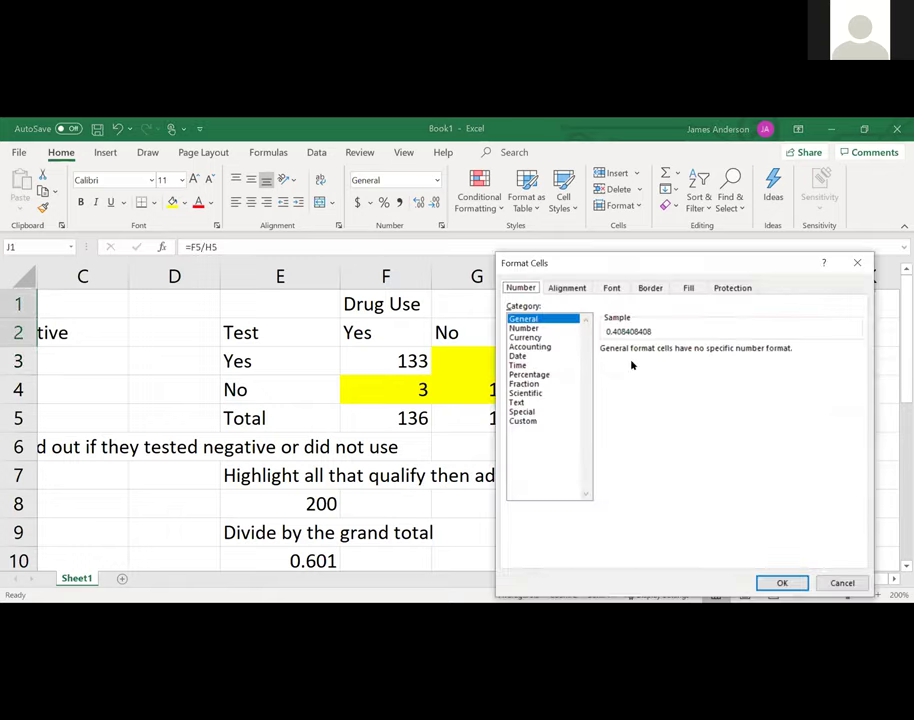
pyautogui.click(523, 328)
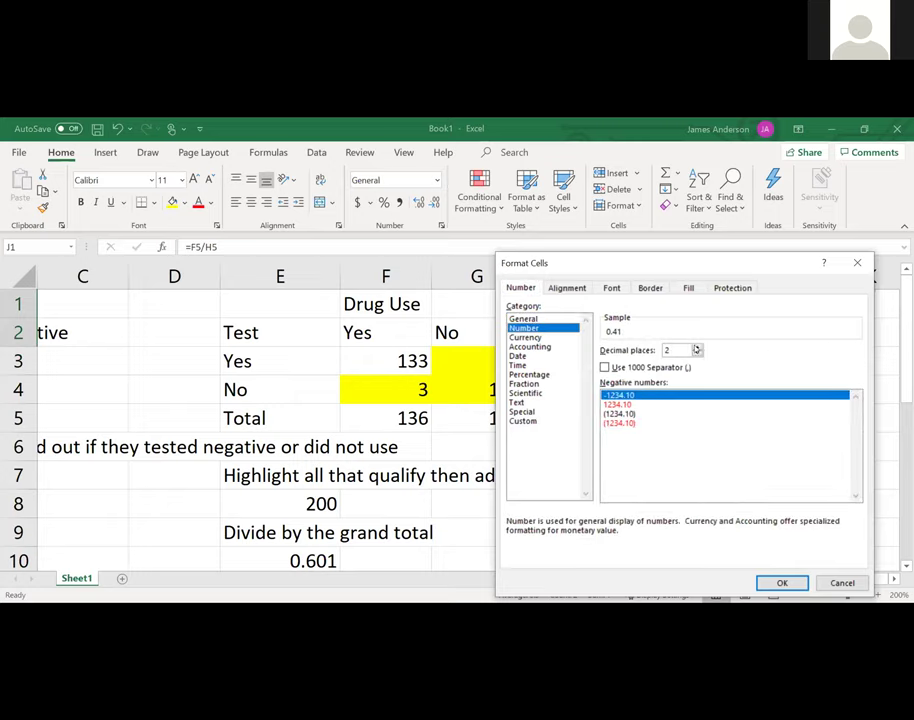
pyautogui.click(697, 346)
pyautogui.click(768, 586)
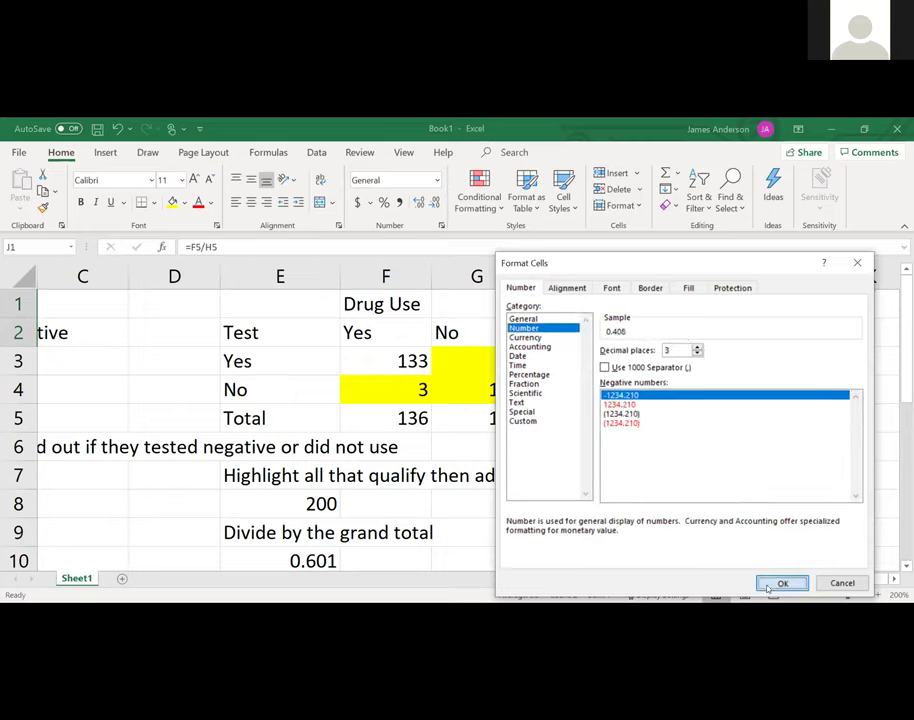
# Label I3 as P(total) and enter =J1+J2 in J3, giving 1.000.
pyautogui.press('Down')
pyautogui.press('Down')
pyautogui.press('Left')
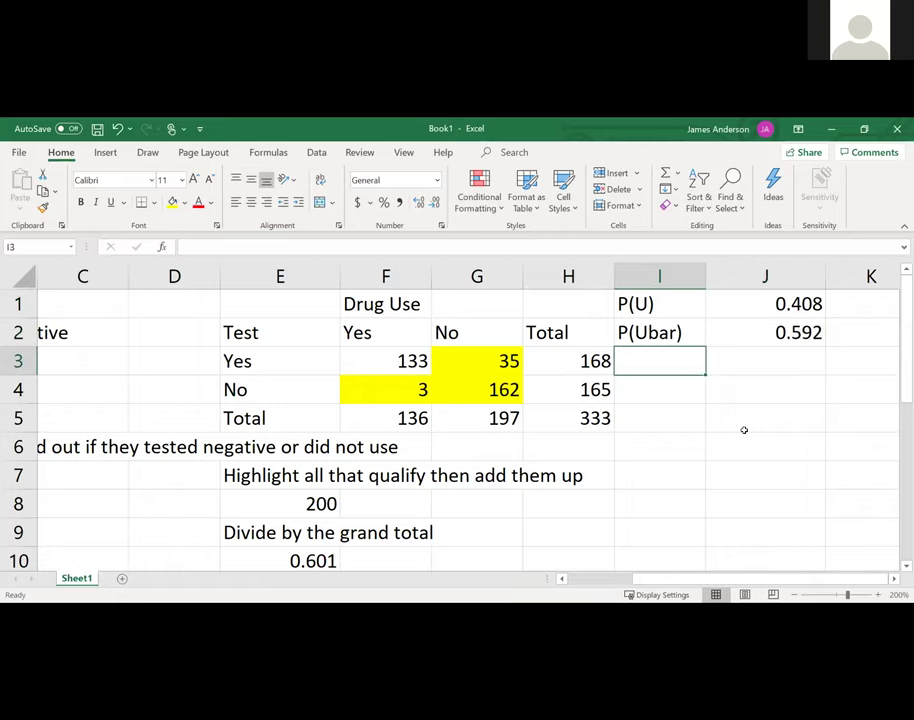
pyautogui.write('P(')
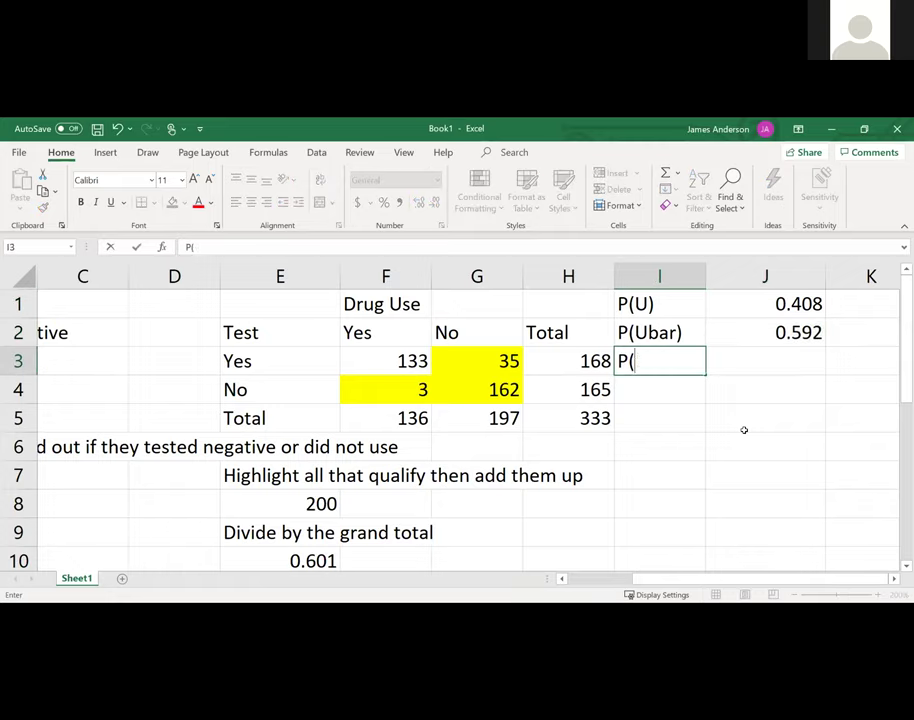
pyautogui.write('total)')
pyautogui.press('Tab')
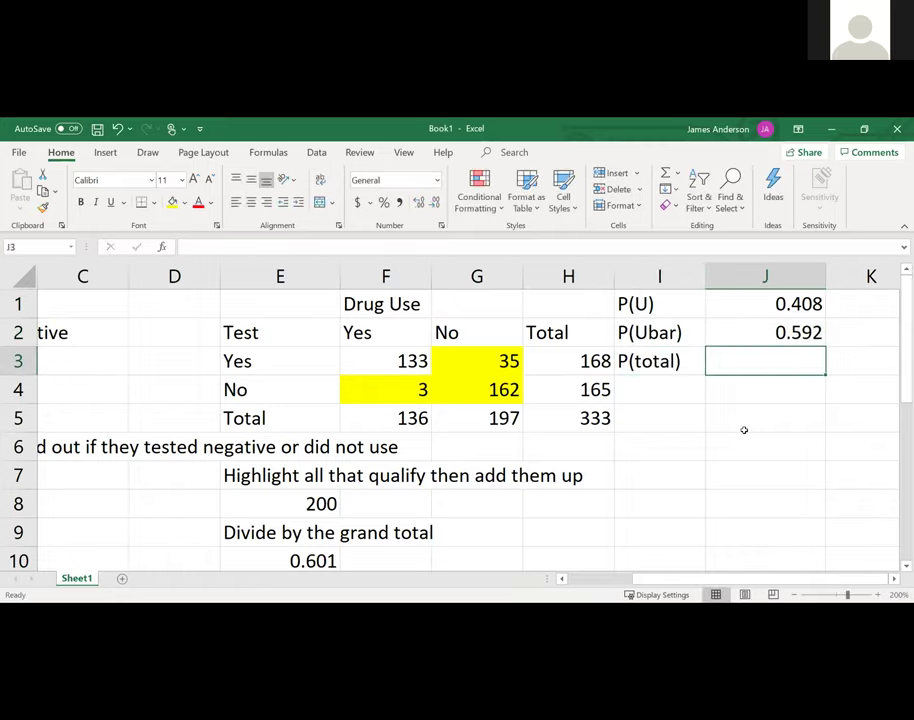
pyautogui.write('=')
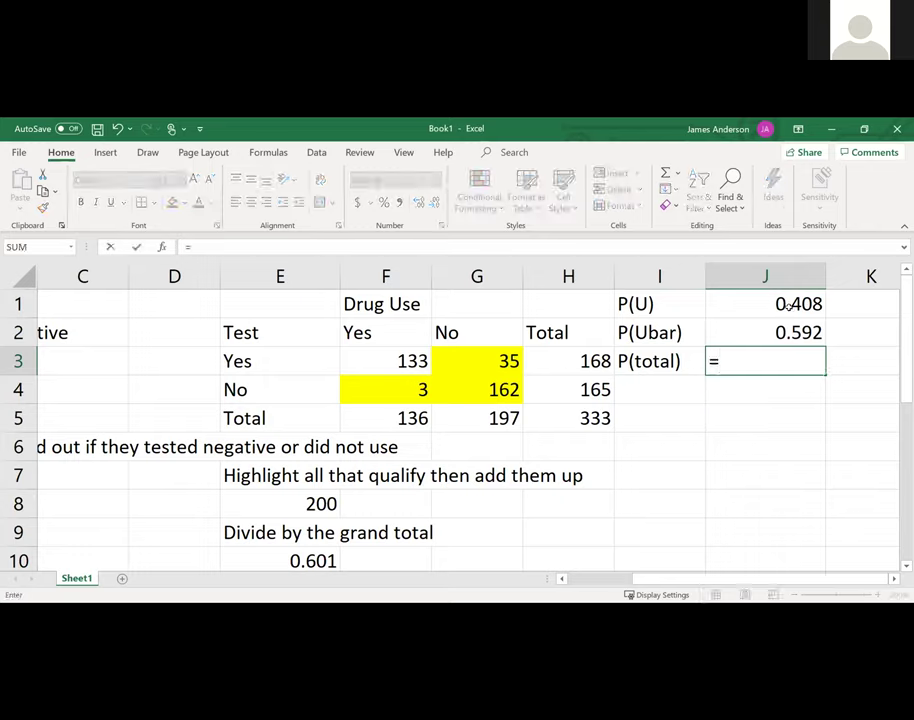
pyautogui.click(789, 305)
pyautogui.write('+')
pyautogui.click(791, 333)
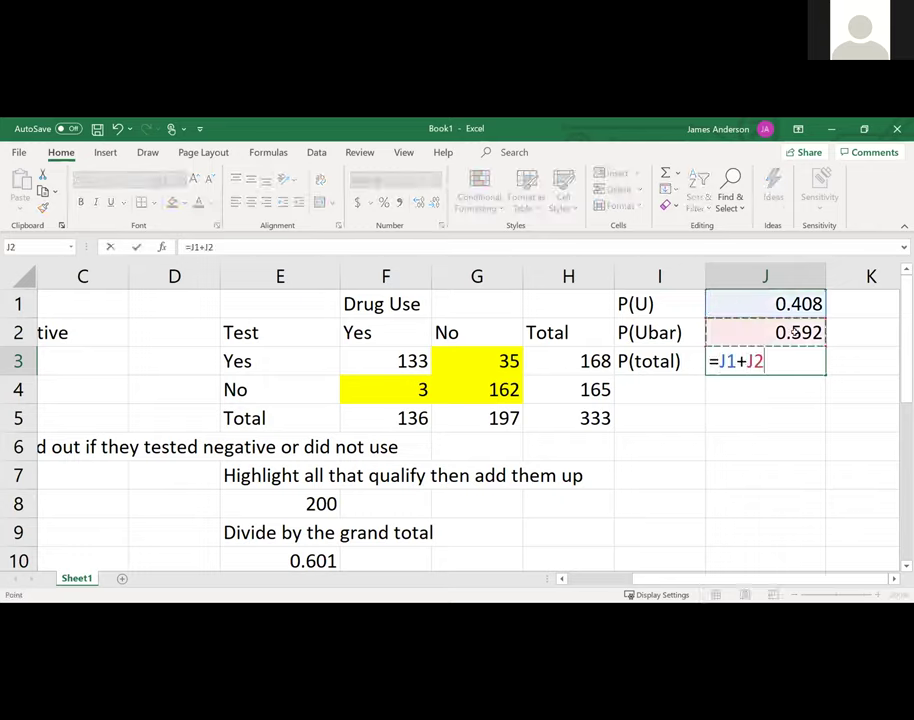
pyautogui.press('Return')
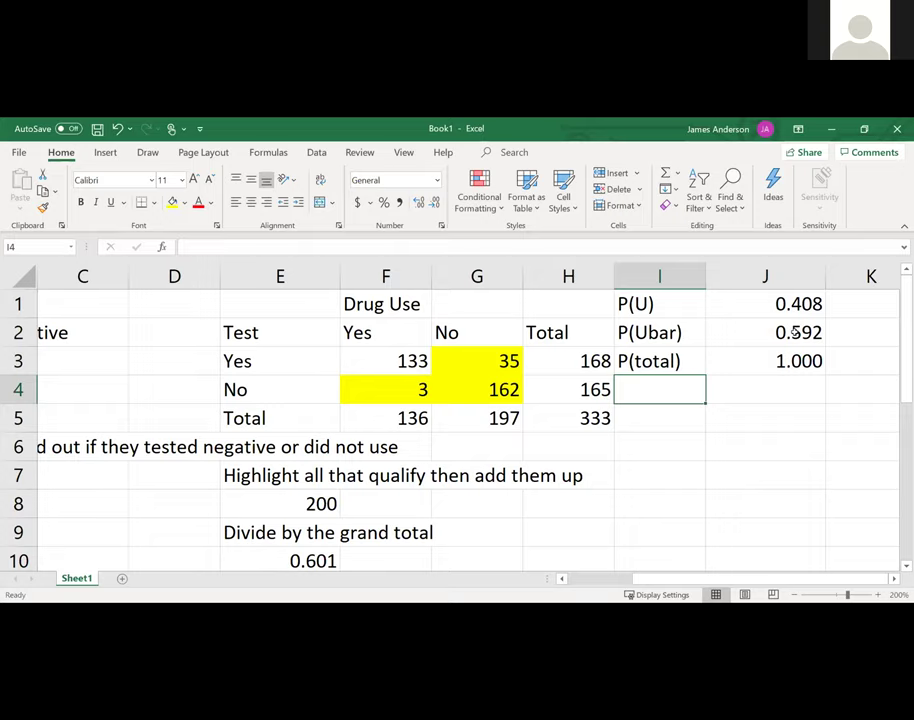
pyautogui.write('.')
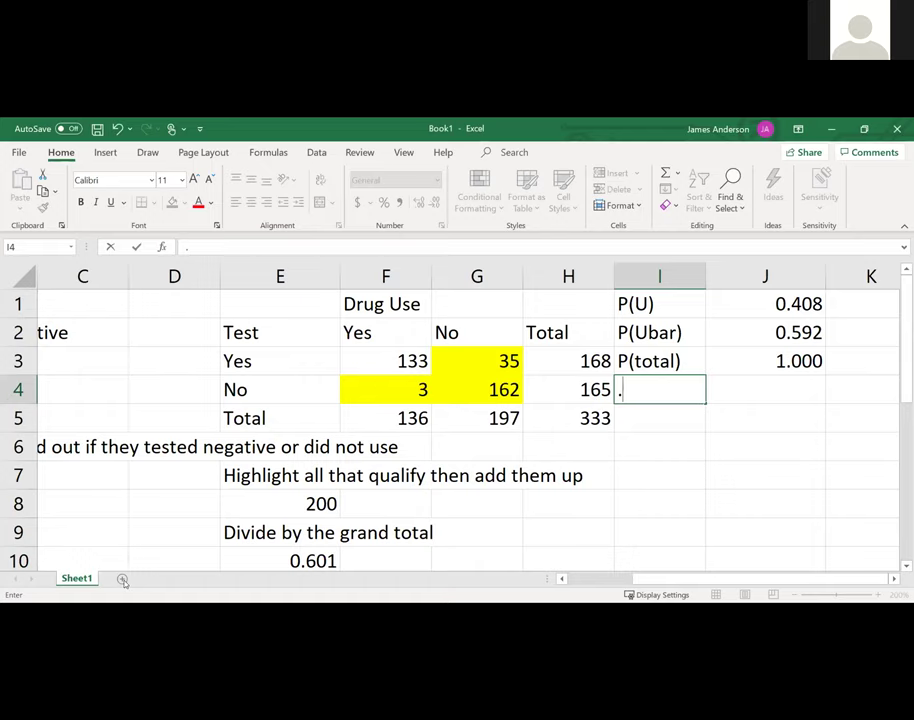
# On a new sheet zoomed to about 216%, enter 'Z score' and 'For a z score you need:'.
pyautogui.press('Escape')
pyautogui.click(122, 580)
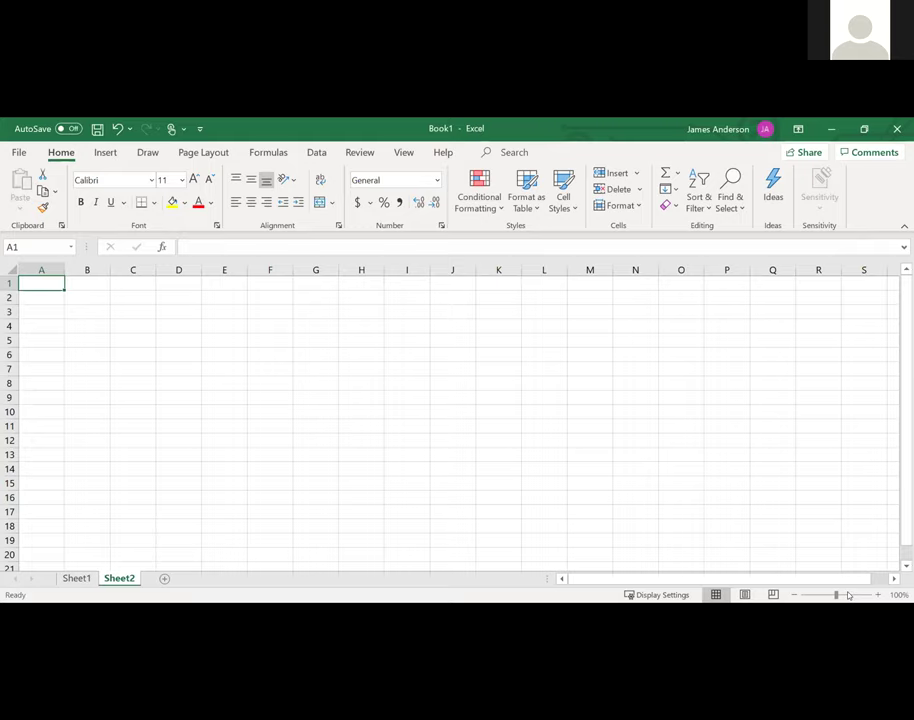
pyautogui.click(848, 595)
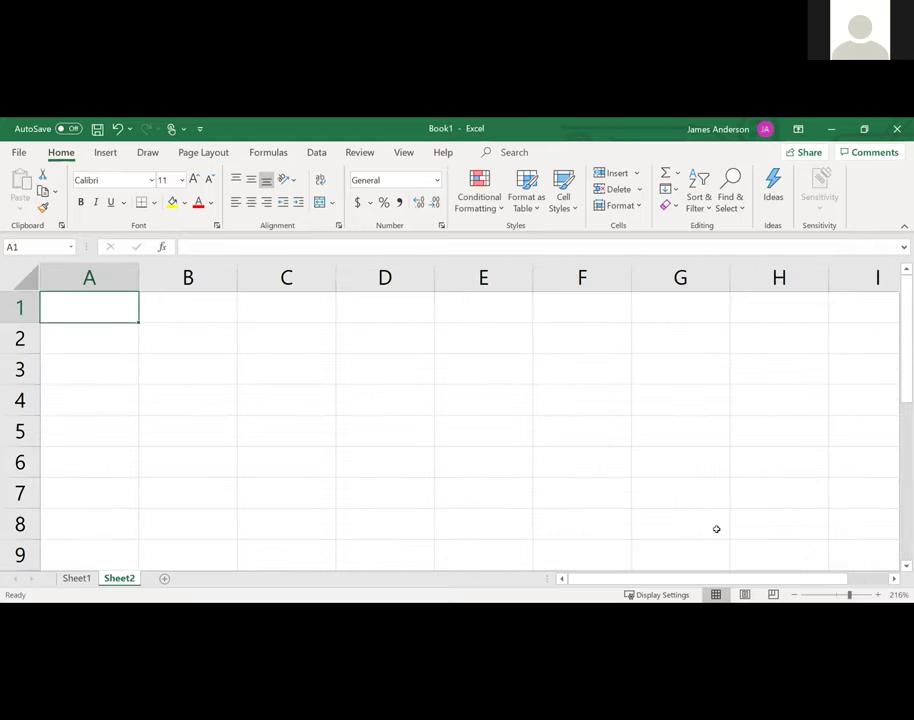
pyautogui.write('Z score')
pyautogui.press('Return')
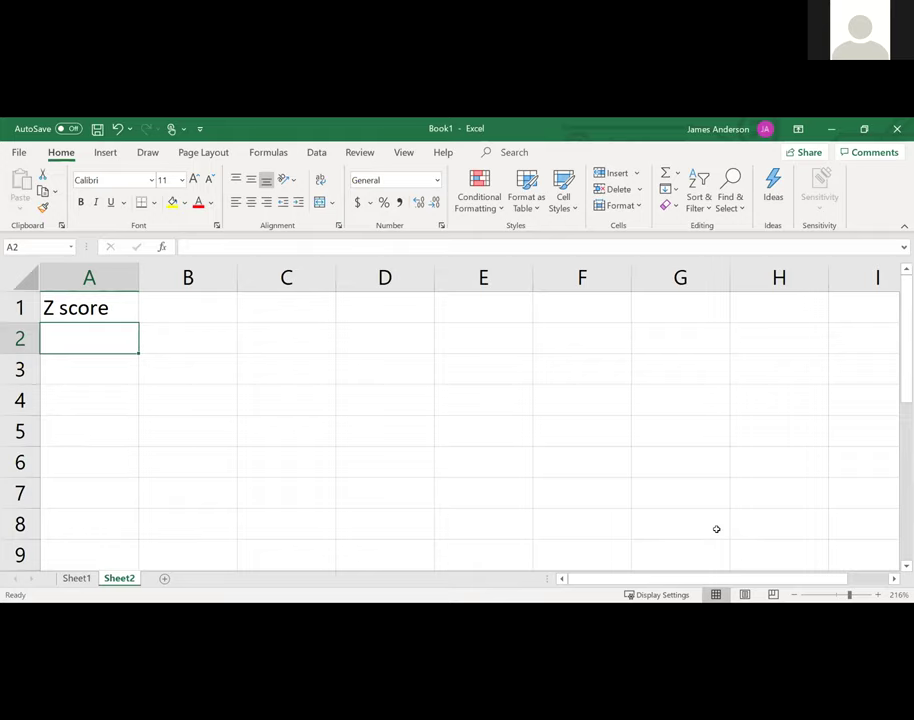
pyautogui.write('For')
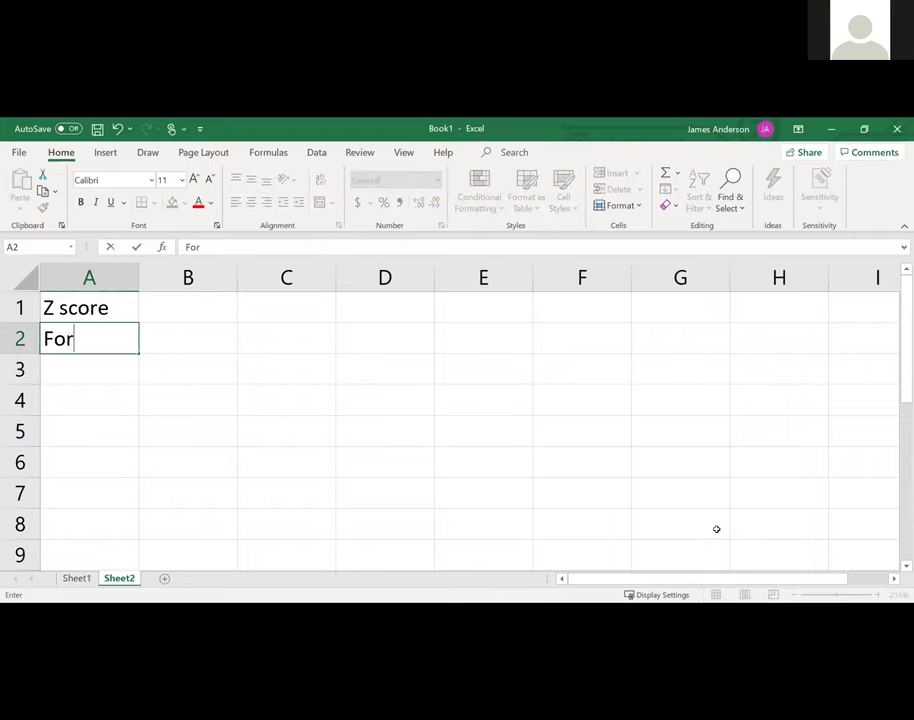
pyautogui.write(' a z score you need:')
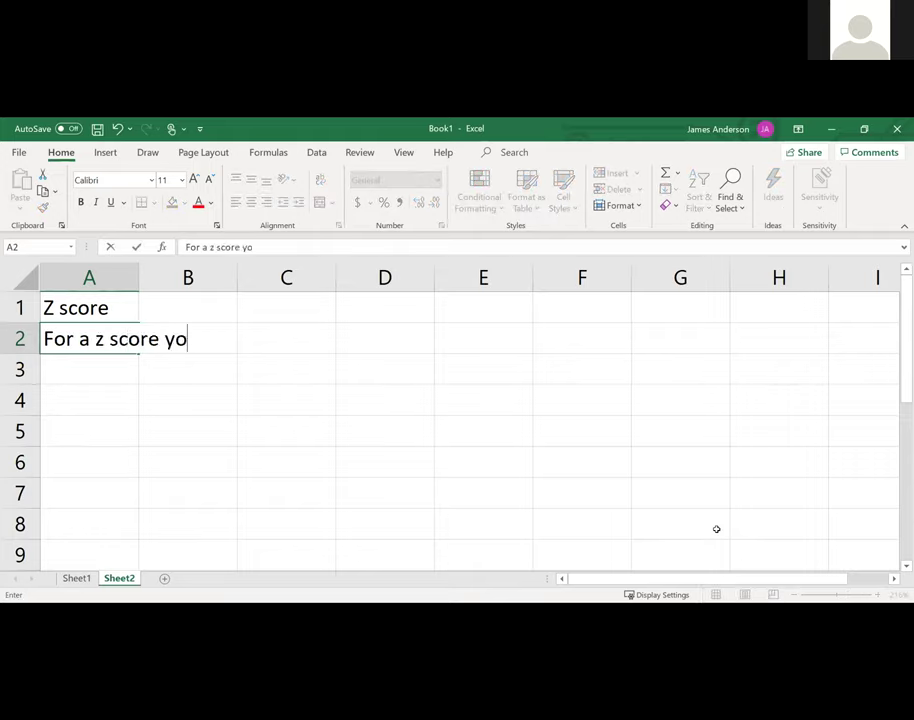
pyautogui.press('Return')
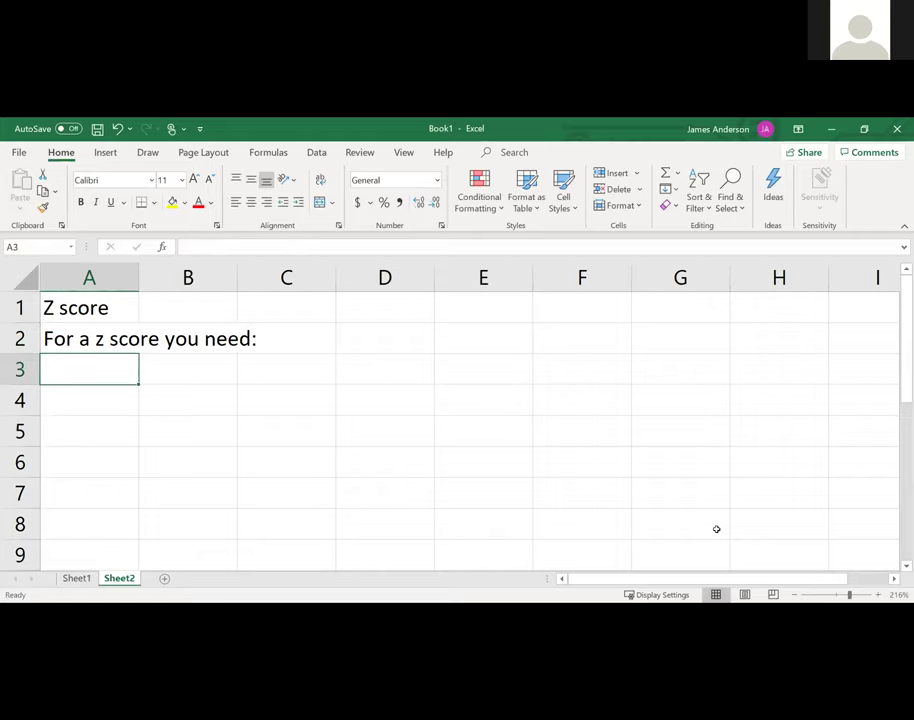
# List 'x value', 'mu value' and 'sd value' in the rows beneath.
pyautogui.write('x value')
pyautogui.press('Return')
pyautogui.write('mu')
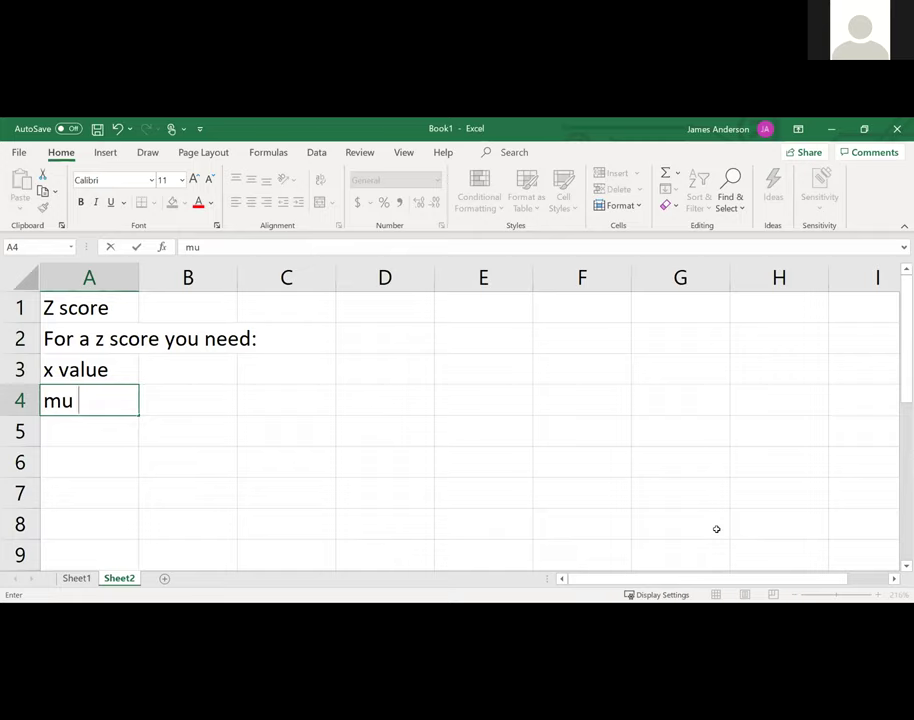
pyautogui.press('Return')
pyautogui.press('Up')
pyautogui.press('F2')
pyautogui.write('value')
pyautogui.press('Return')
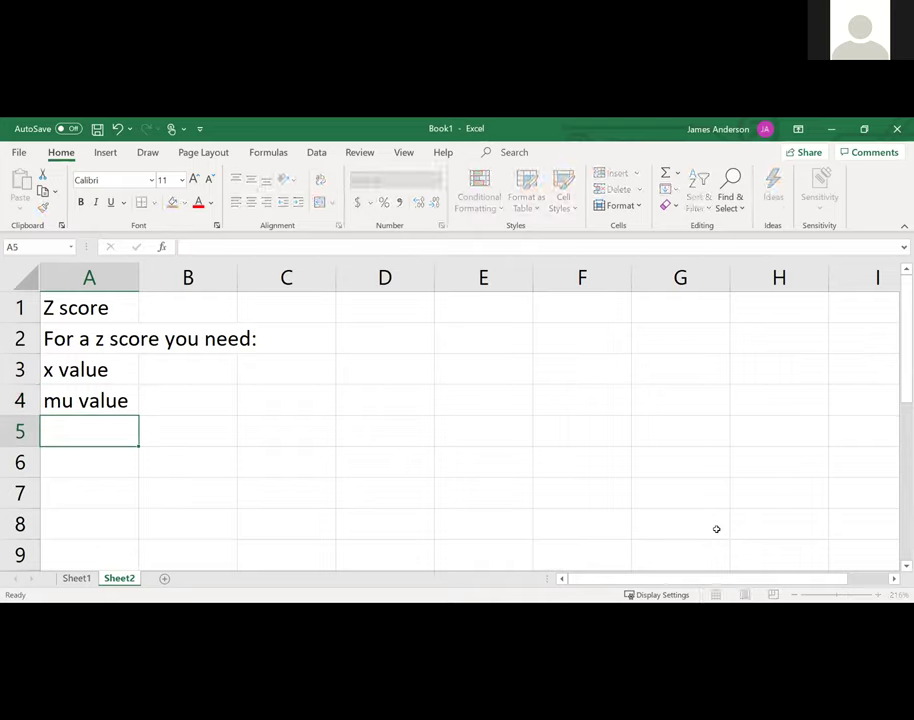
pyautogui.write('sd value')
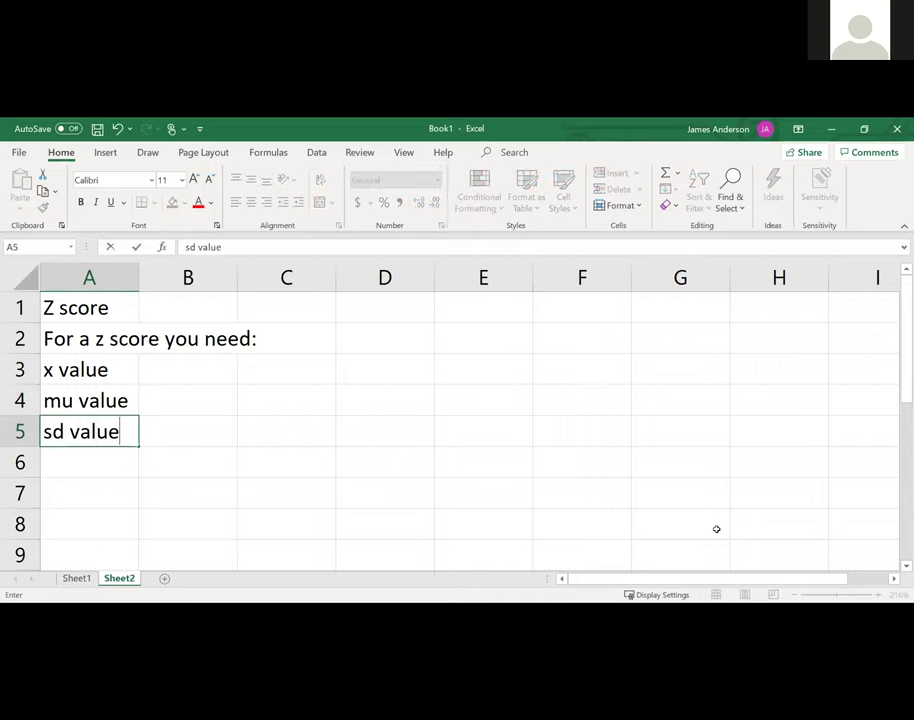
pyautogui.press('Return')
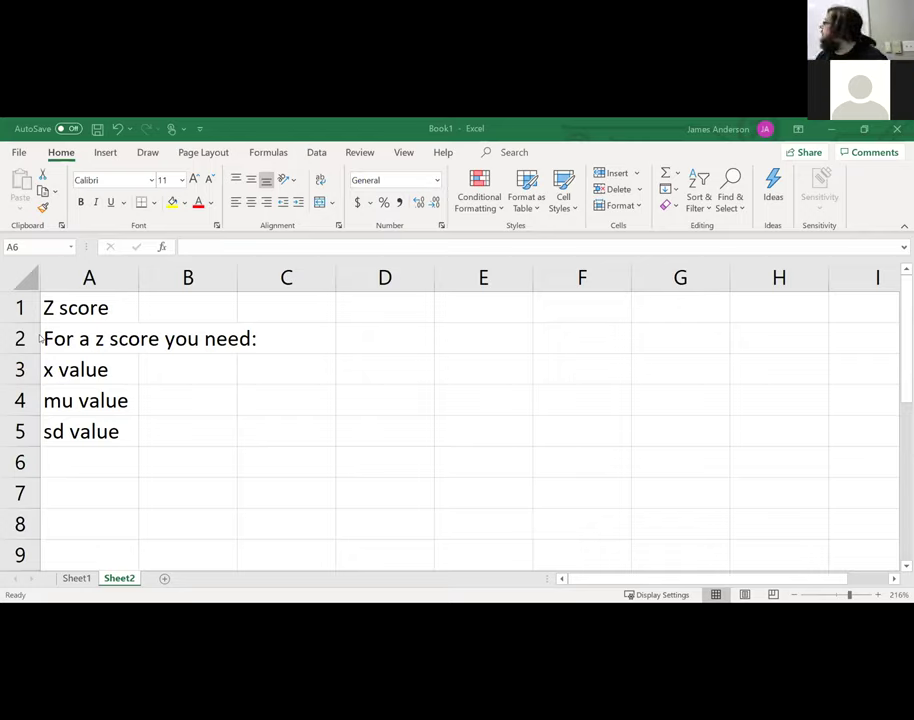
# Enter 38 in D1 with the label 'x actor' in C1.
pyautogui.press('Up')
pyautogui.press('Right')
pyautogui.press('Up')
pyautogui.press('Up')
pyautogui.press('Up')
pyautogui.press('Up')
pyautogui.press('Right')
pyautogui.press('Right')
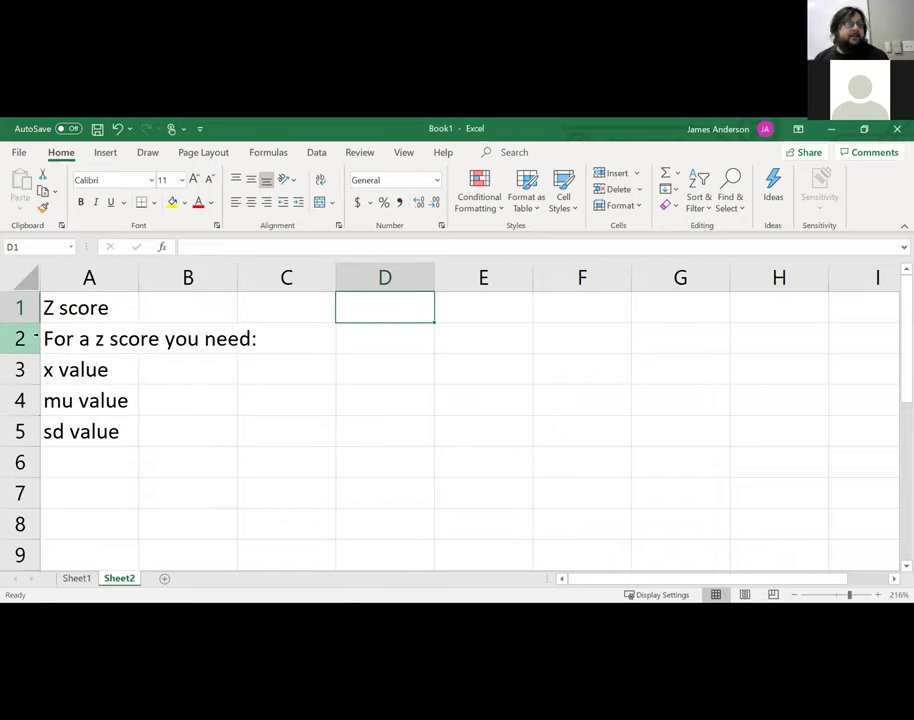
pyautogui.write('38')
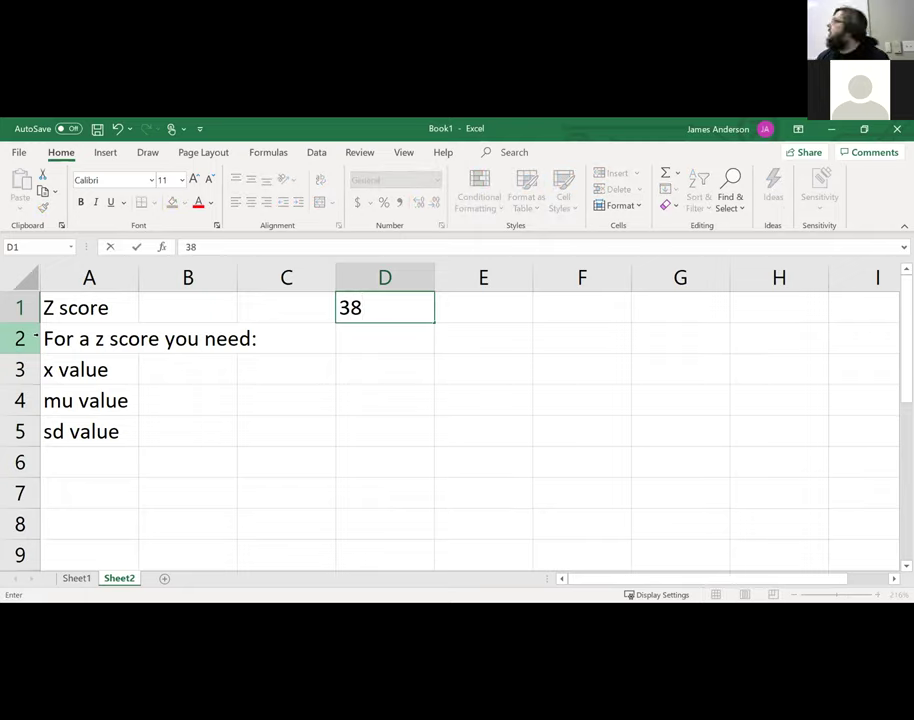
pyautogui.press('Left')
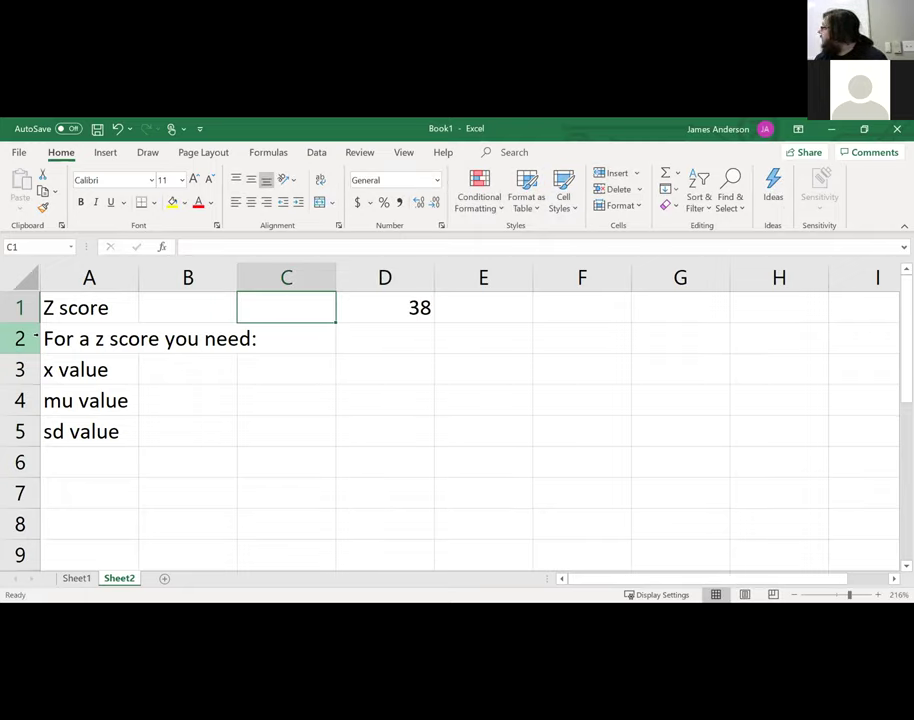
pyautogui.write('x')
pyautogui.press('Return')
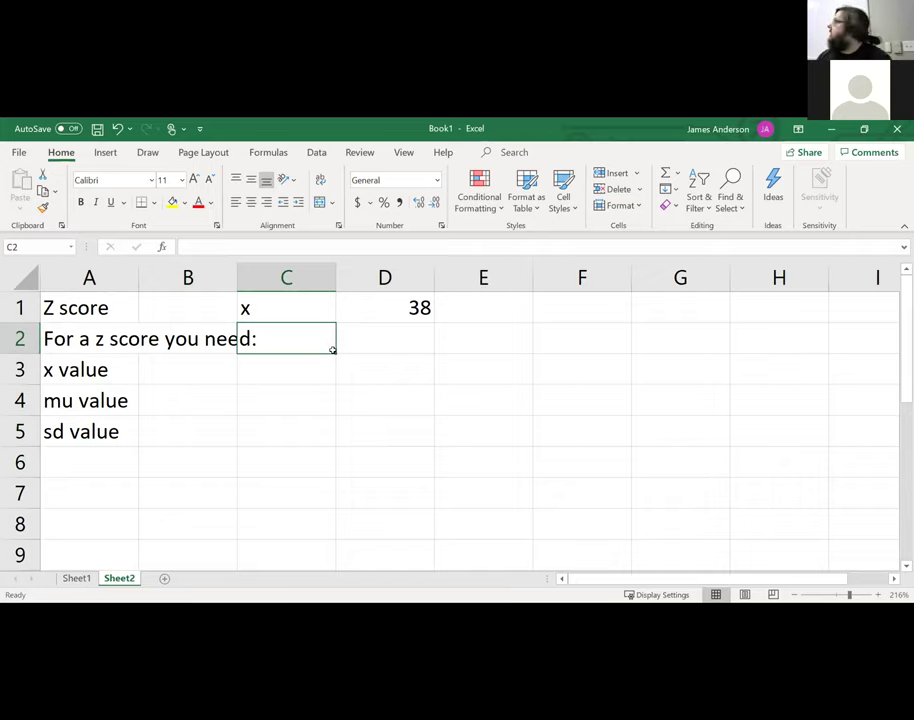
pyautogui.press('Up')
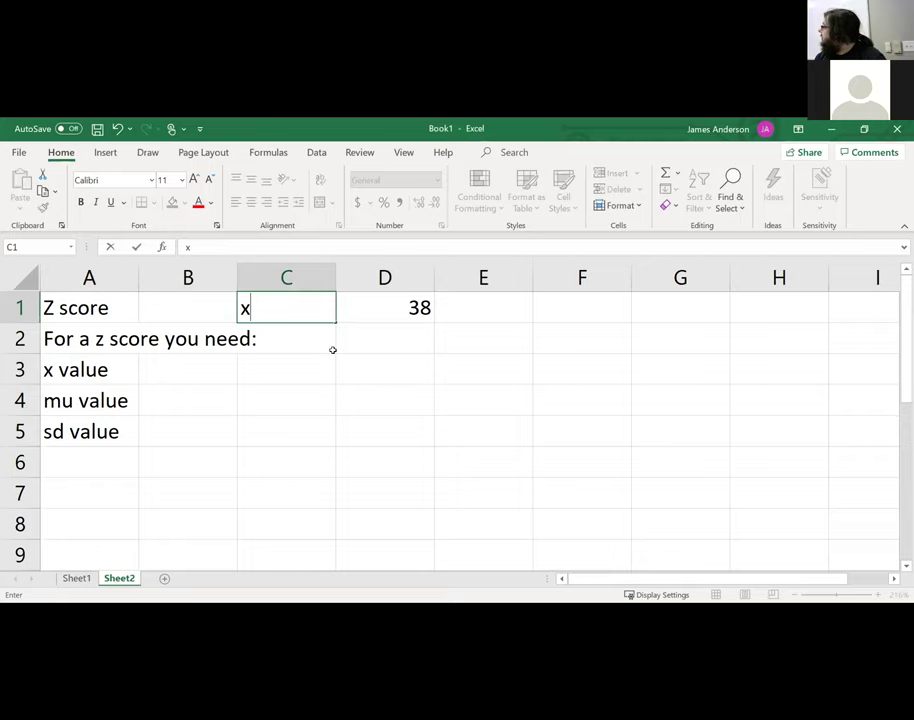
pyautogui.write('xac')
pyautogui.press('BackSpace')
pyautogui.press('BackSpace')
pyautogui.write('actor')
pyautogui.press('Return')
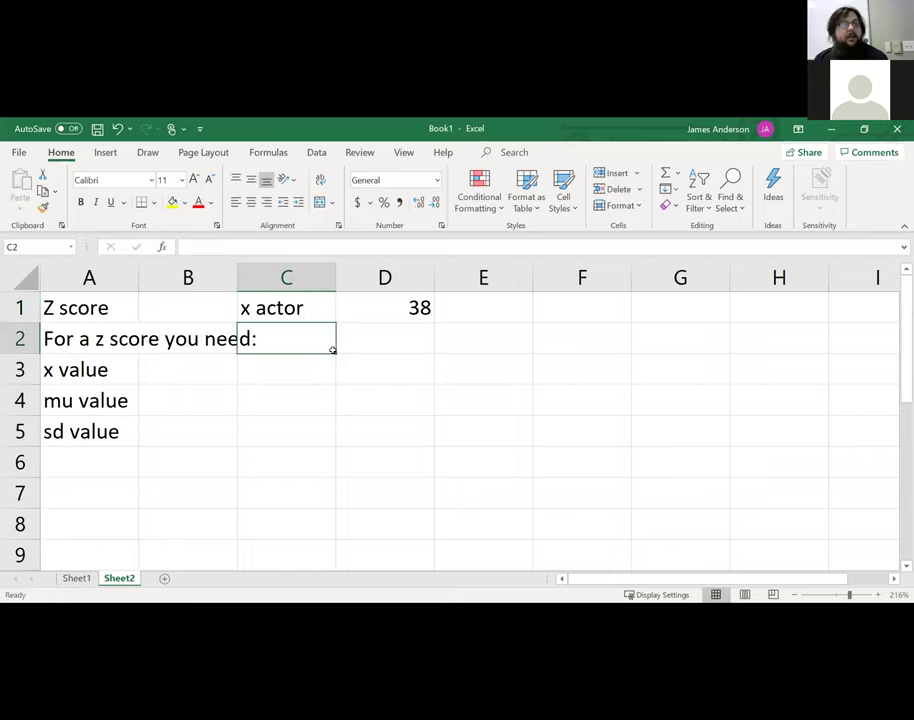
# Add 'mu actor' 42.8 and 'sd actor' 7.2 in C2:D3, autofitting column A.
pyautogui.write('mu ')
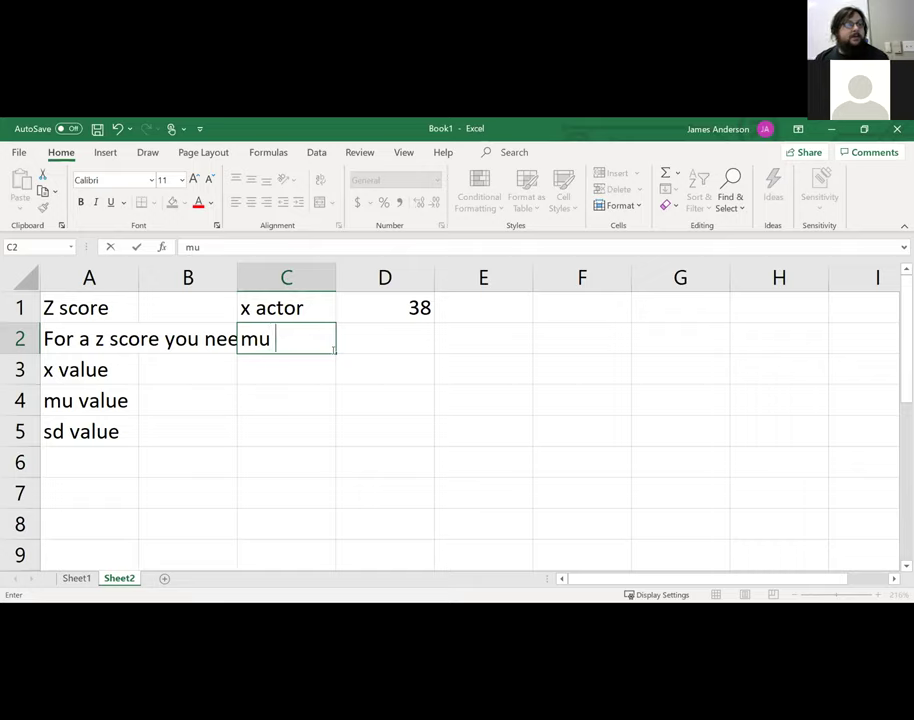
pyautogui.write('actor')
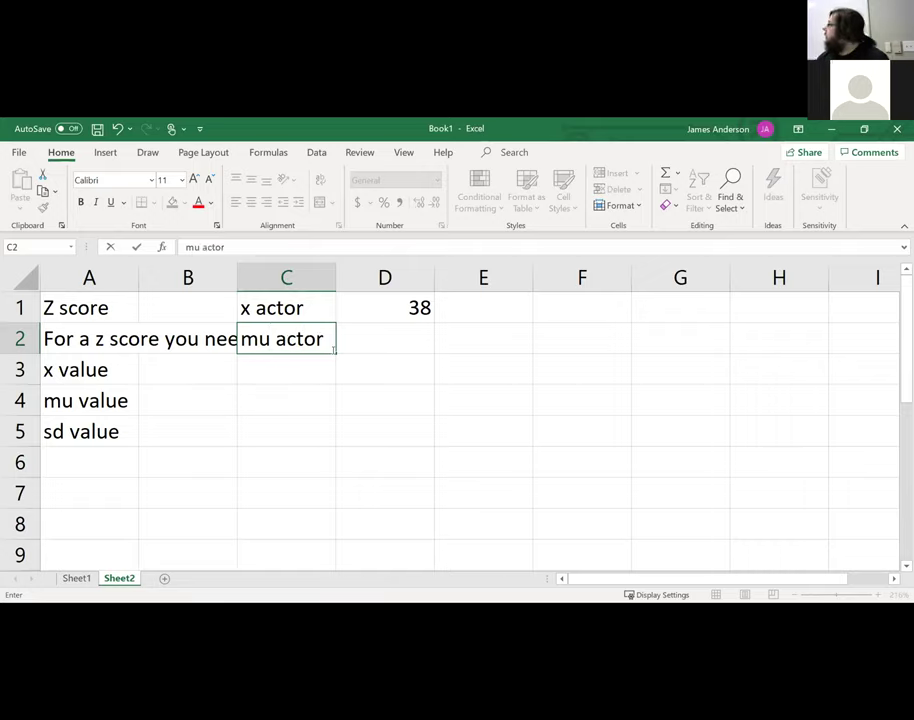
pyautogui.press('Tab')
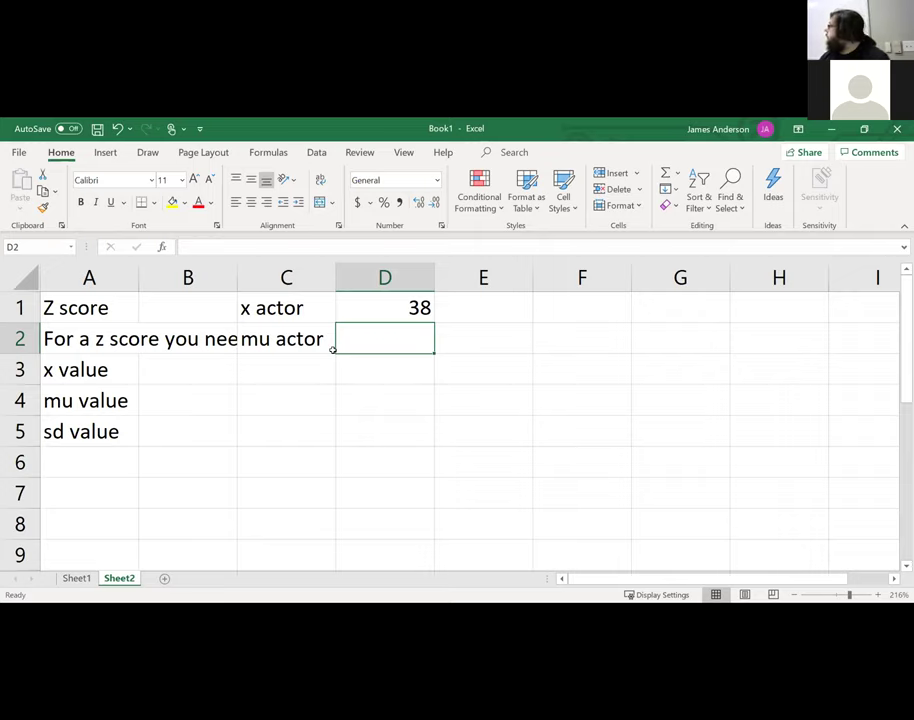
pyautogui.write('42.8')
pyautogui.press('Return')
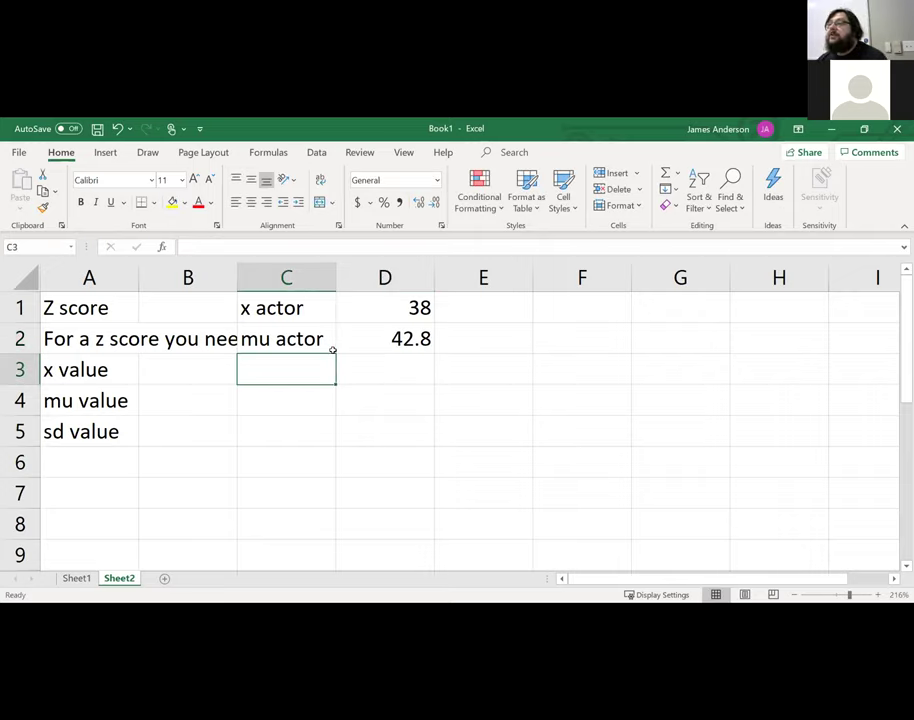
pyautogui.doubleClick(140, 273)
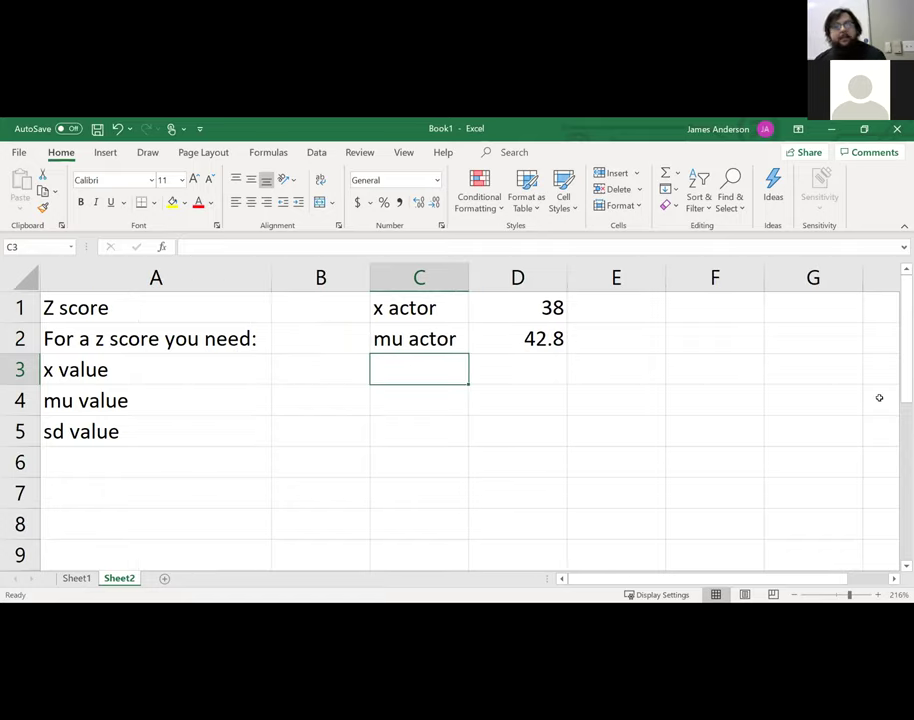
pyautogui.write('sd actor')
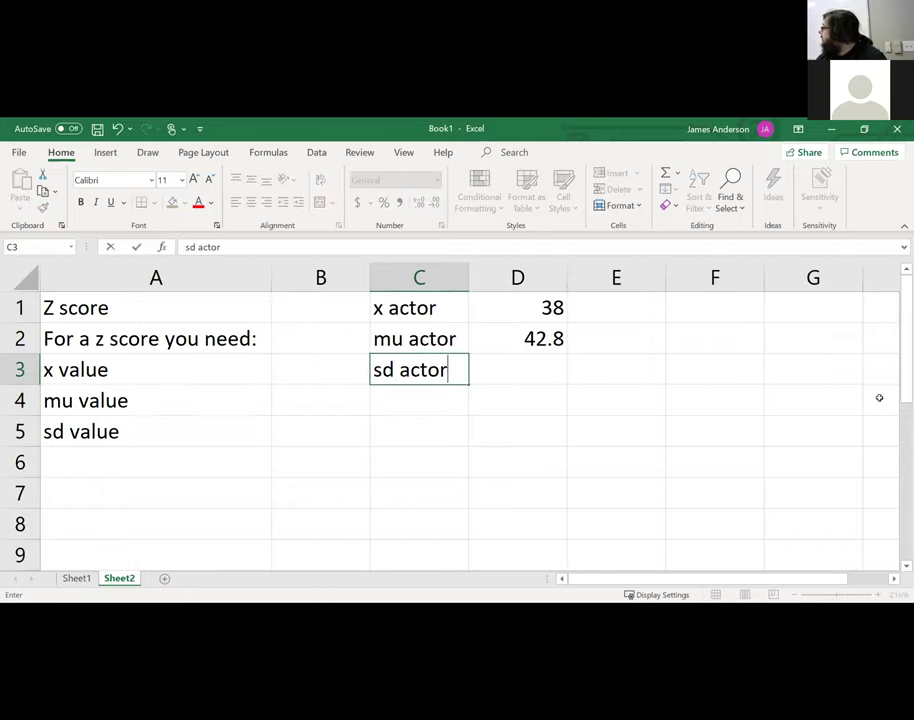
pyautogui.press('Tab')
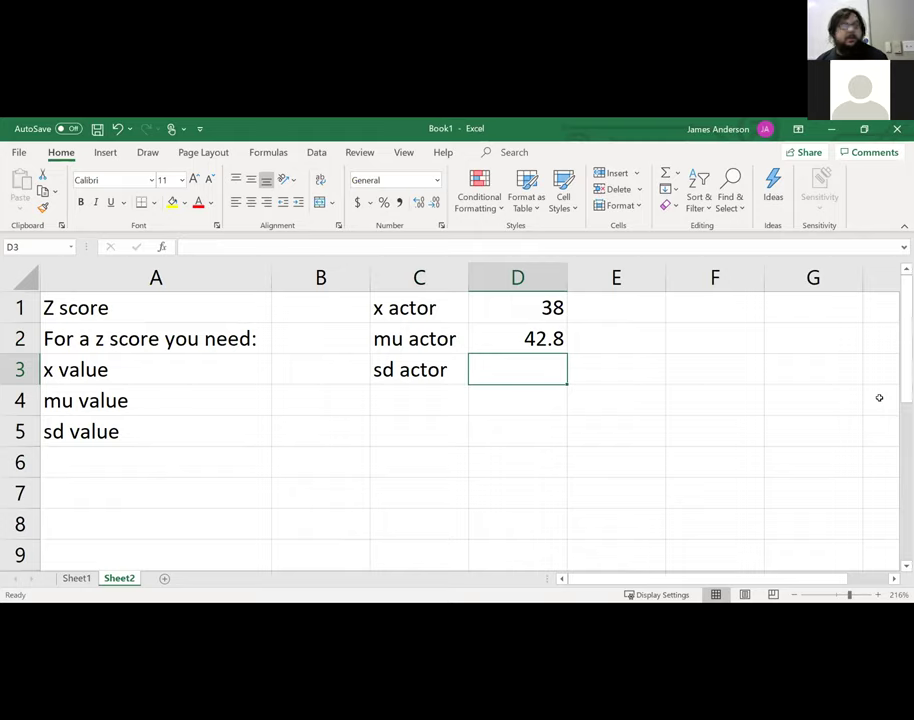
pyautogui.write('7.2')
pyautogui.press('Return')
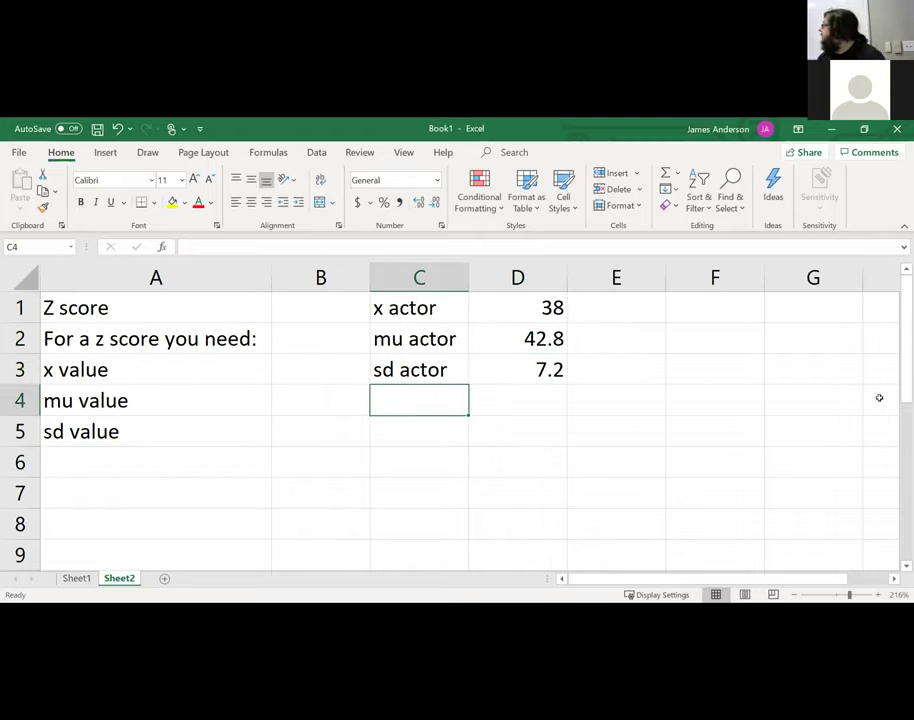
# Add the notes 'Extreme value?' in C4 and 'Which has the biggest z value' in C5.
pyautogui.write('Ex')
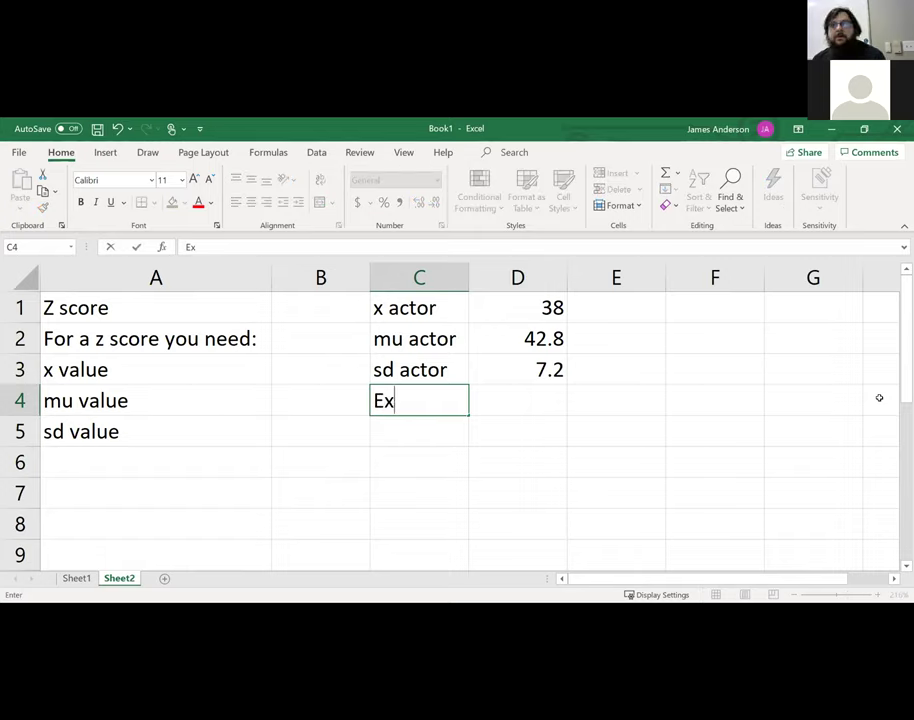
pyautogui.write('treme ba')
pyautogui.press('BackSpace')
pyautogui.press('BackSpace')
pyautogui.press('BackSpace')
pyautogui.write('value?')
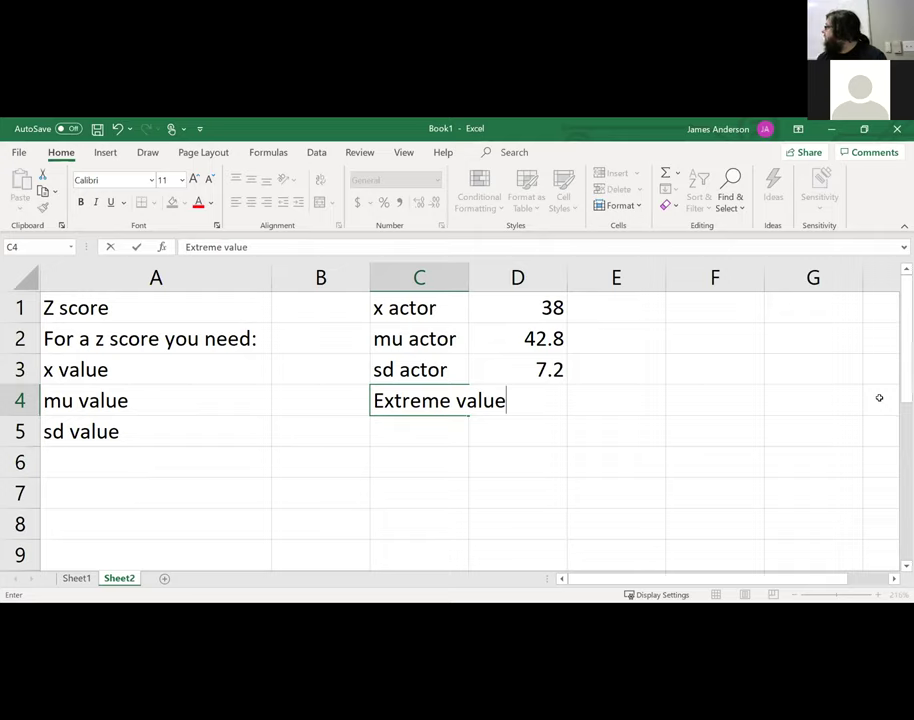
pyautogui.press('Left')
pyautogui.press('Left')
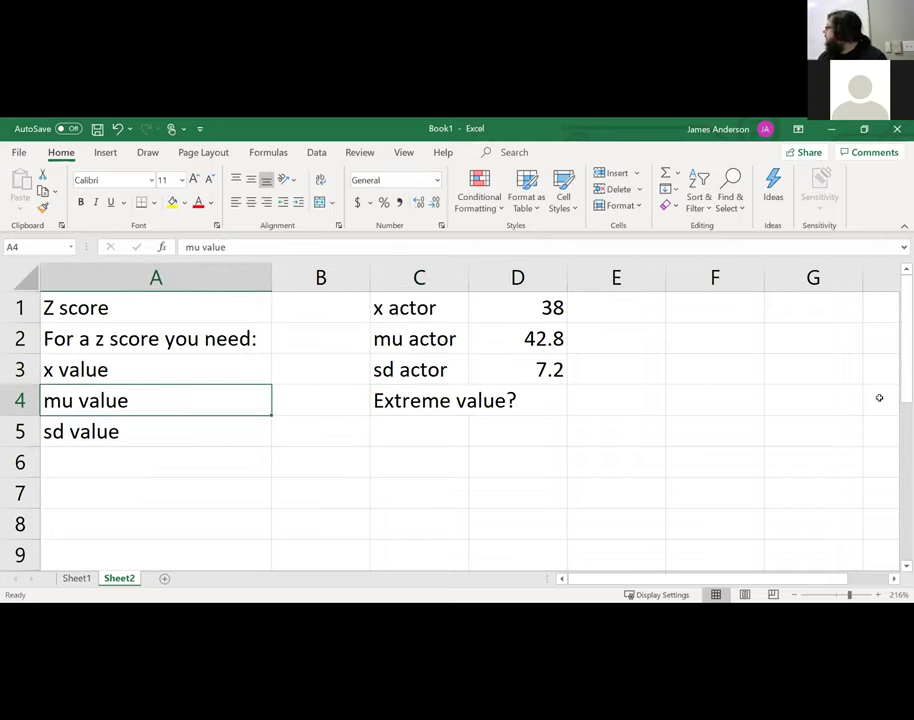
pyautogui.press('Right')
pyautogui.press('Right')
pyautogui.press('F2')
pyautogui.press('BackSpace')
pyautogui.write('?')
pyautogui.press('Return')
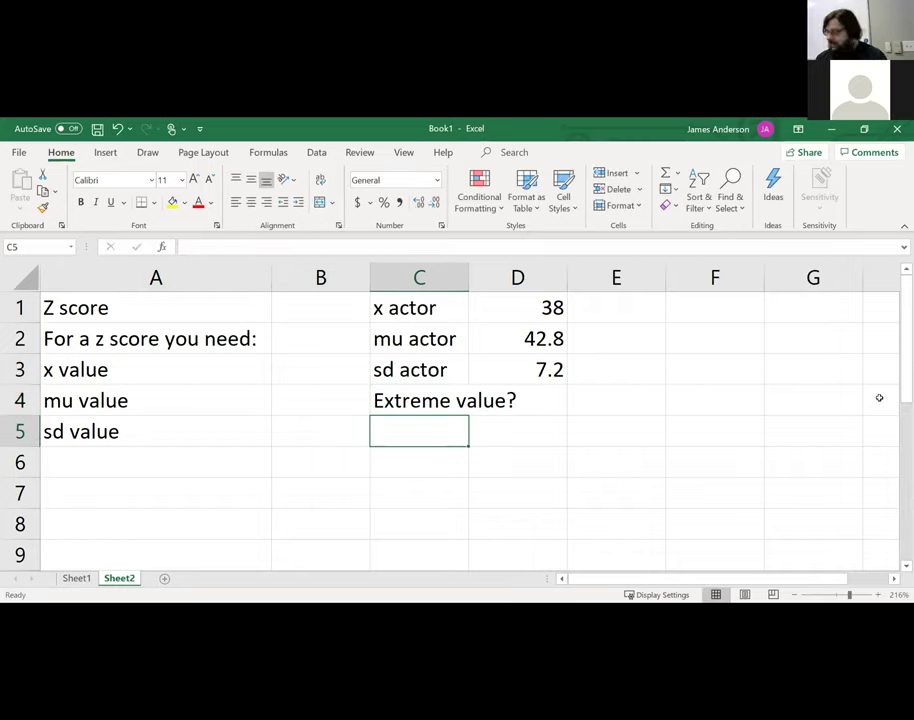
pyautogui.write('Which has the bi')
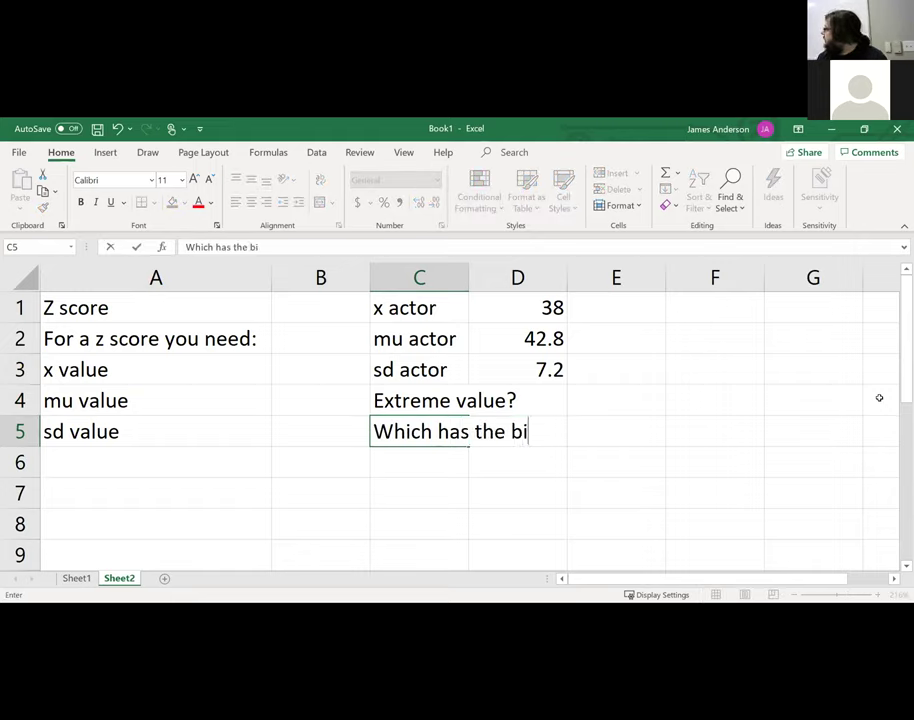
pyautogui.write('ggest z ')
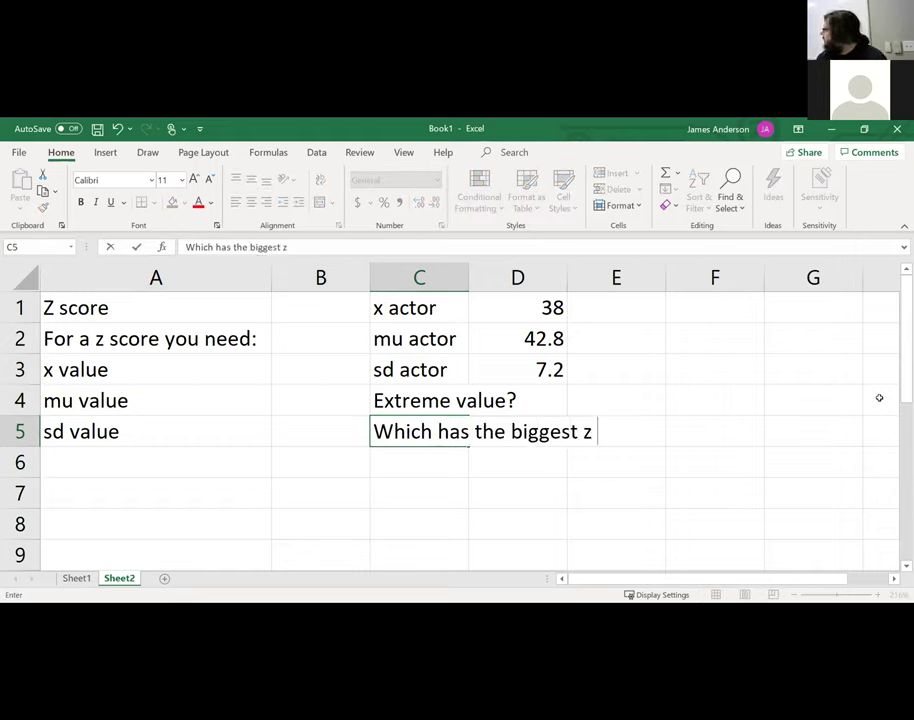
pyautogui.write('value')
pyautogui.press('Return')
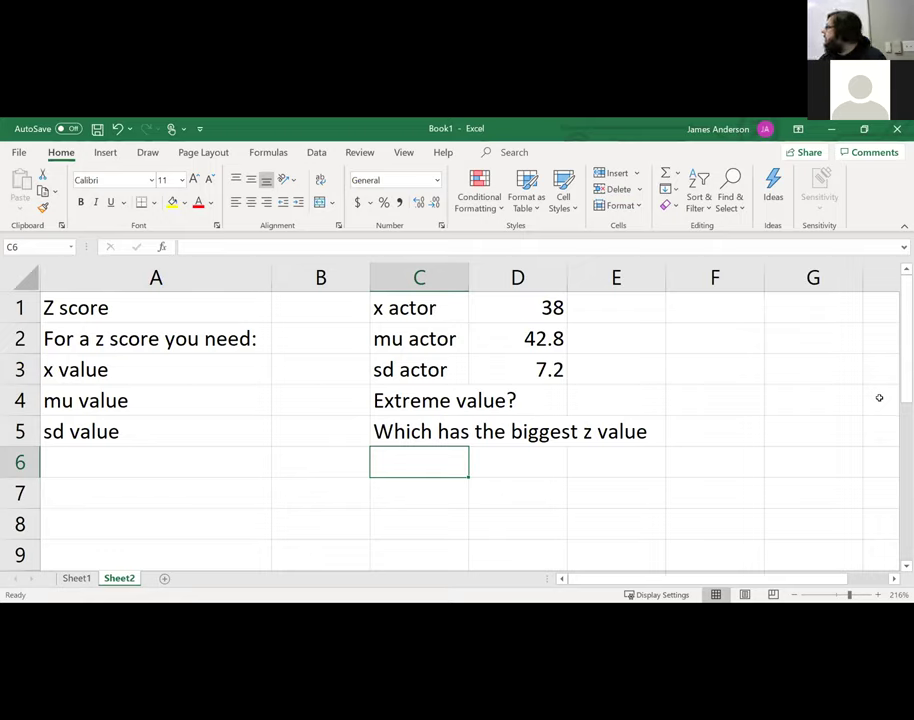
# Enter Z=x-mu/sd in C6, then bracket it to read Z=(x-mu)/sd.
pyautogui.write('Z=')
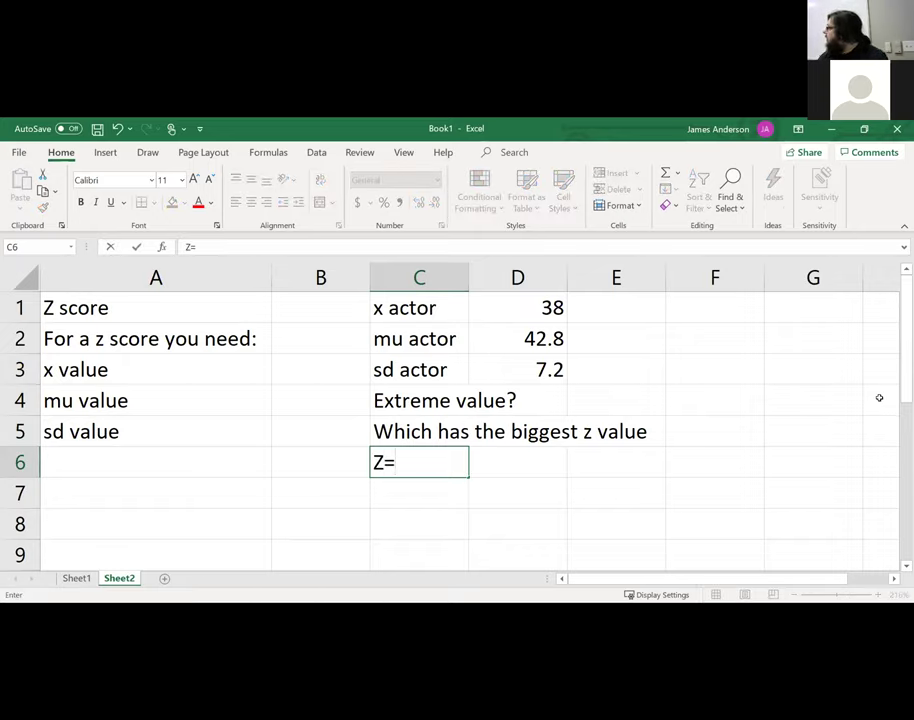
pyautogui.write('x-mu')
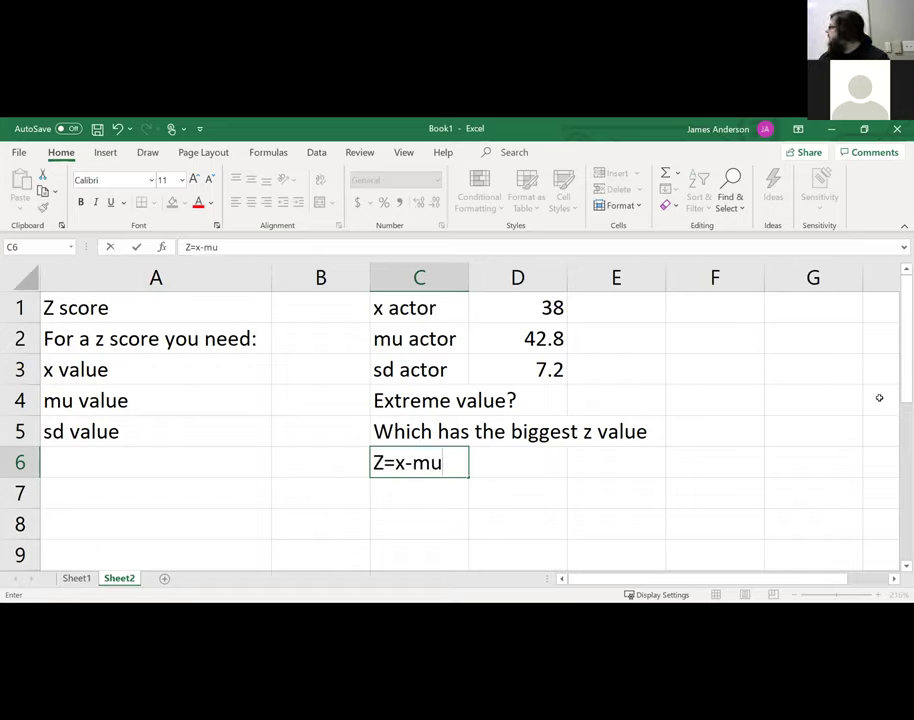
pyautogui.write('/sd')
pyautogui.press('Return')
pyautogui.press('Up')
pyautogui.press('F2')
pyautogui.press('Left')
pyautogui.press('Left')
pyautogui.press('Left')
pyautogui.press('Left')
pyautogui.press('Left')
pyautogui.press('Left')
pyautogui.press('Left')
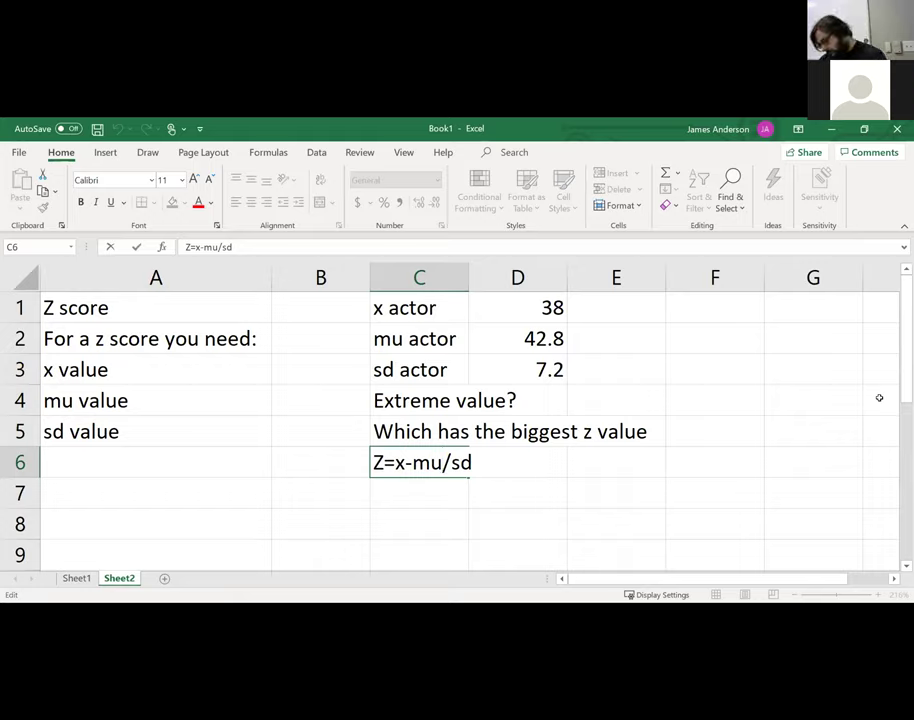
pyautogui.write('(')
pyautogui.press('Right')
pyautogui.press('Right')
pyautogui.press('Right')
pyautogui.press('Right')
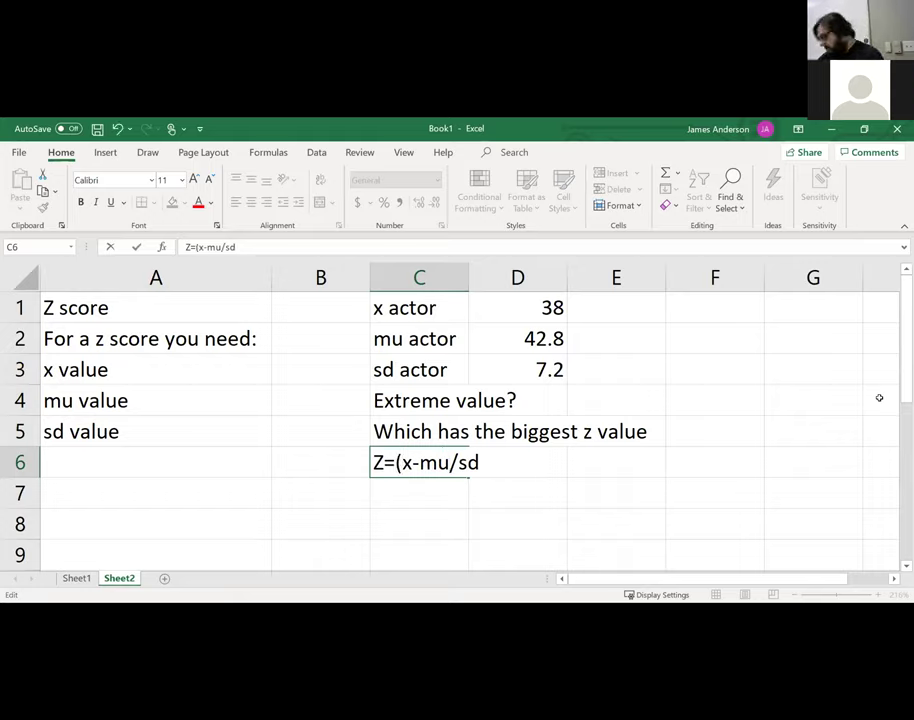
pyautogui.write(')')
pyautogui.press('Return')
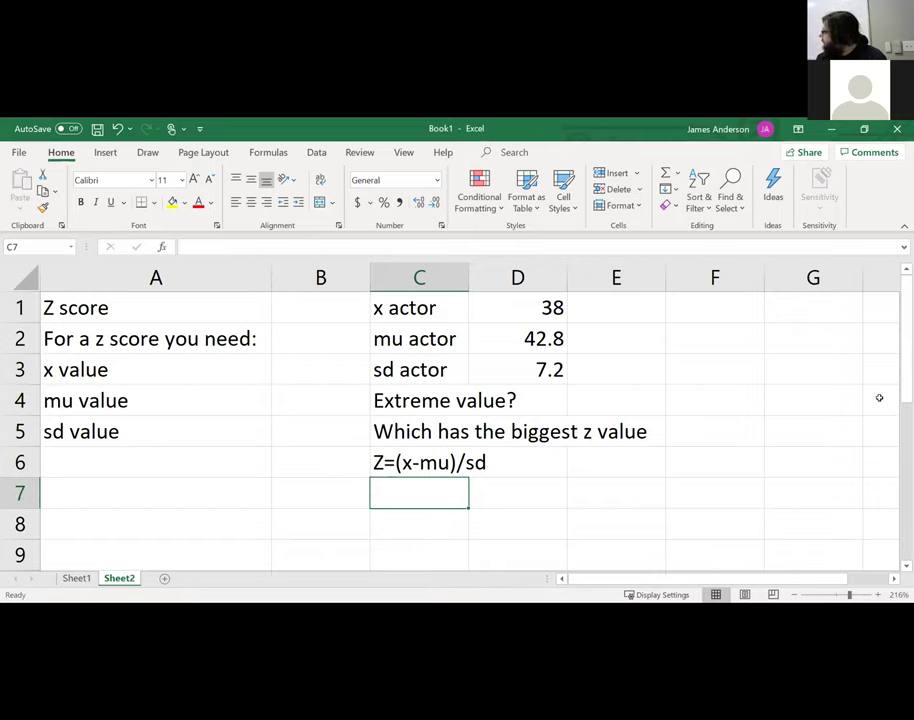
# Type 'make sure x-mu is correct by seeing if test is lower than m' in C7.
pyautogui.write('make sure x')
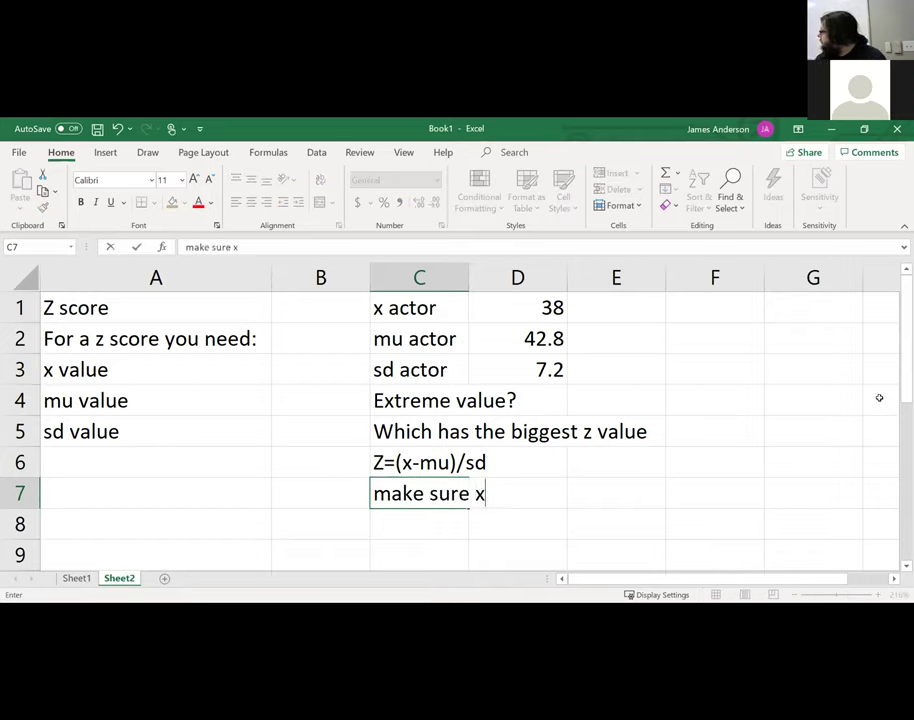
pyautogui.write('-mu')
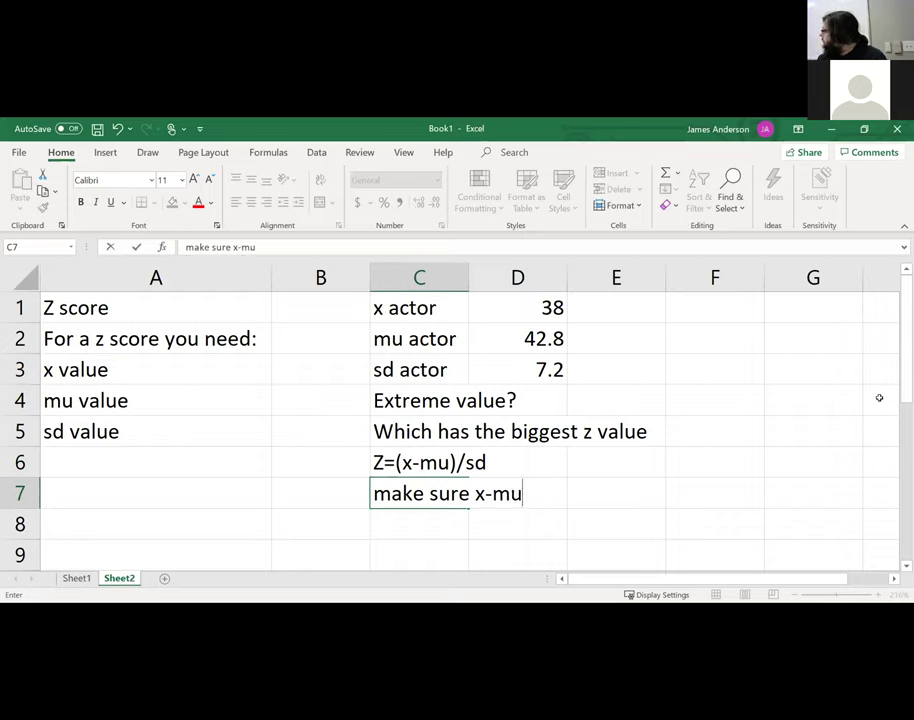
pyautogui.write(' is corre')
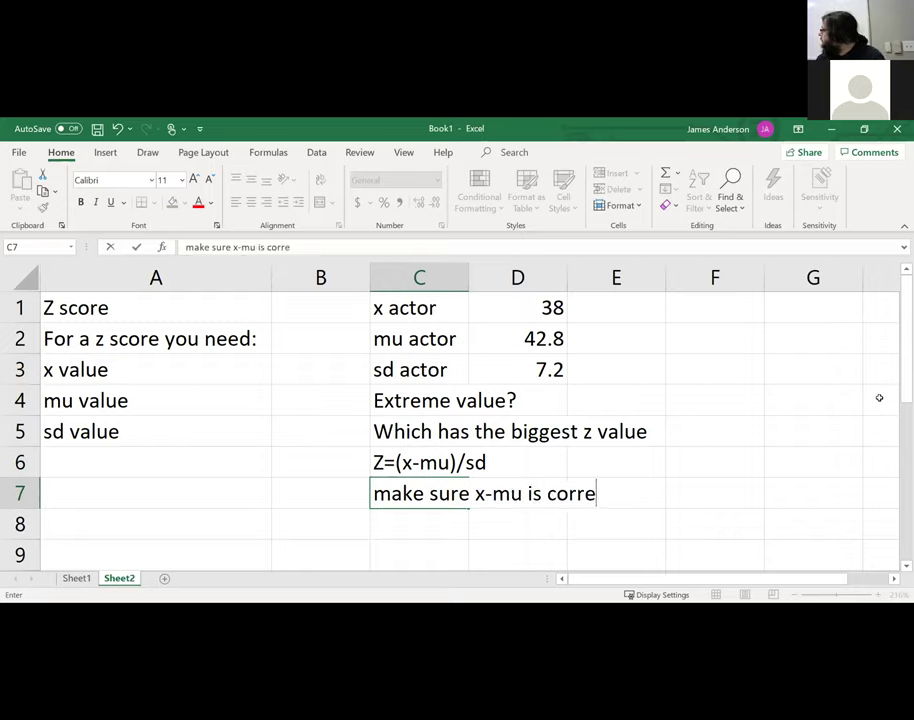
pyautogui.write('ct by see')
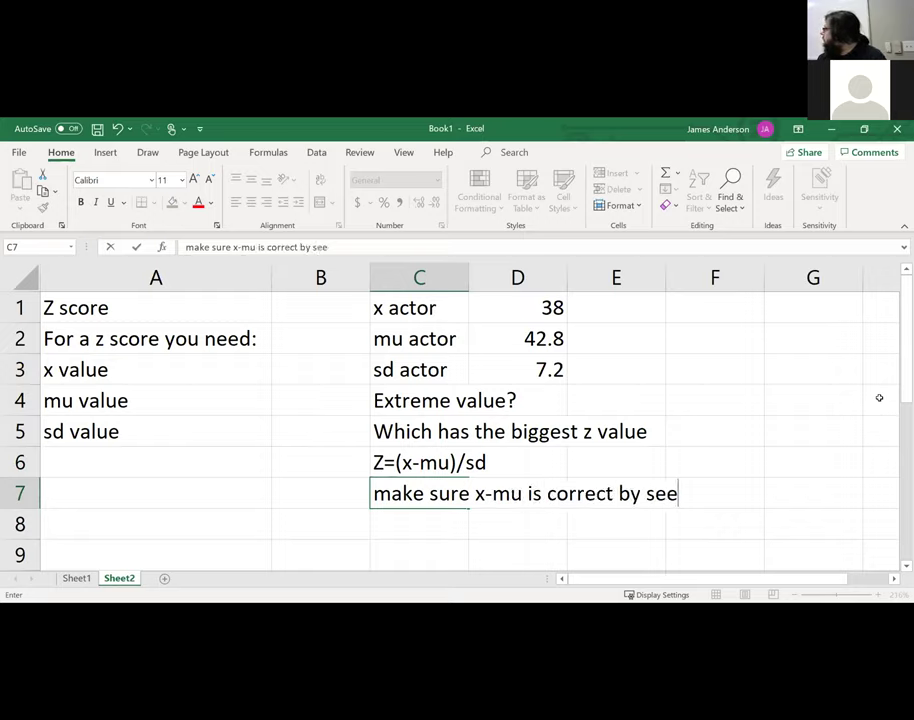
pyautogui.write('ing if tes')
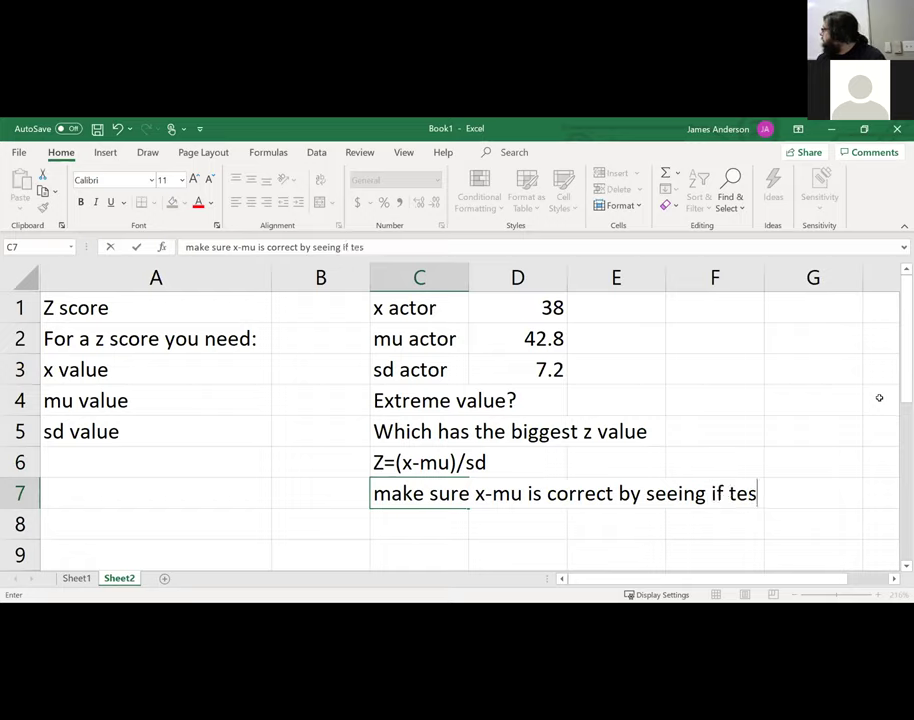
pyautogui.write('t is lower th')
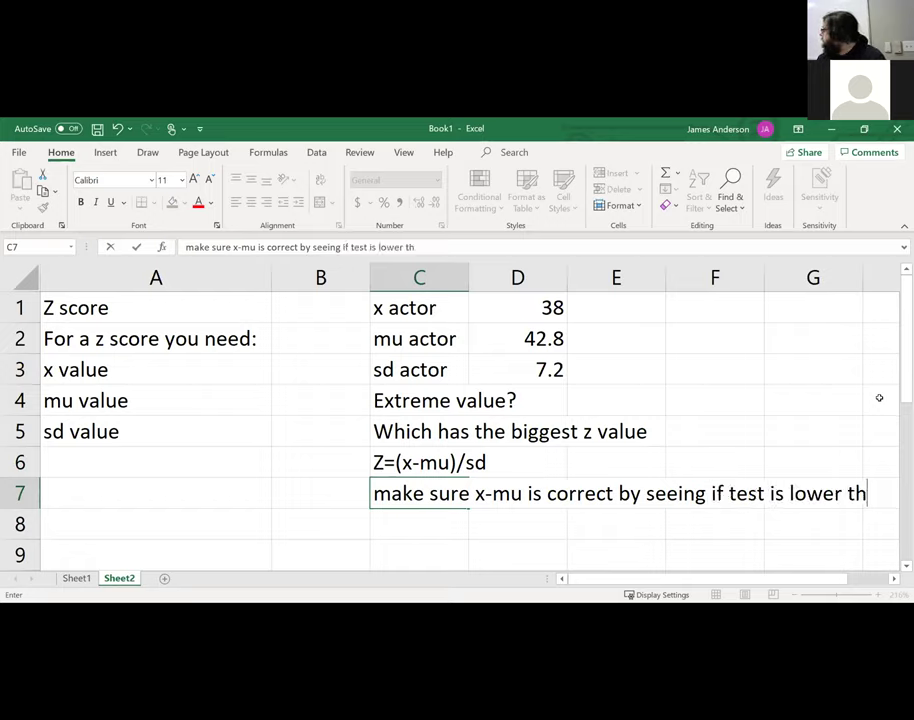
pyautogui.write('an m')
pyautogui.press('Return')
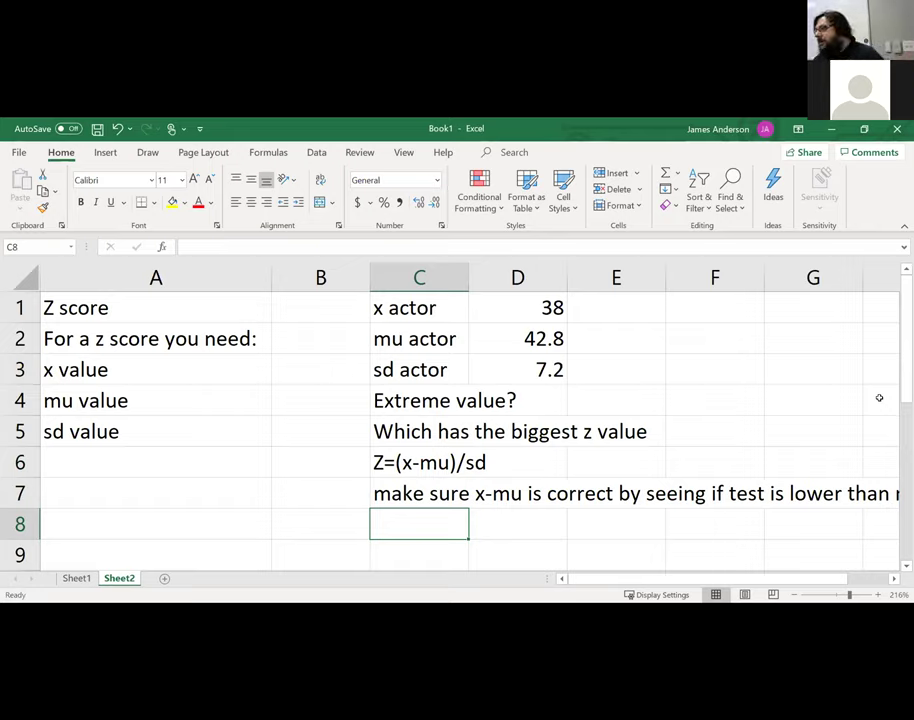
pyautogui.press('Right')
pyautogui.press('Right')
# Label C8 'Z' and enter =(D1-D2)/D3 in D8, giving -0.66666667.
pyautogui.press('Up')
pyautogui.press('Right')
pyautogui.press('Left')
pyautogui.press('Up')
pyautogui.press('Down')
pyautogui.press('Down')
pyautogui.press('Left')
pyautogui.press('Left')
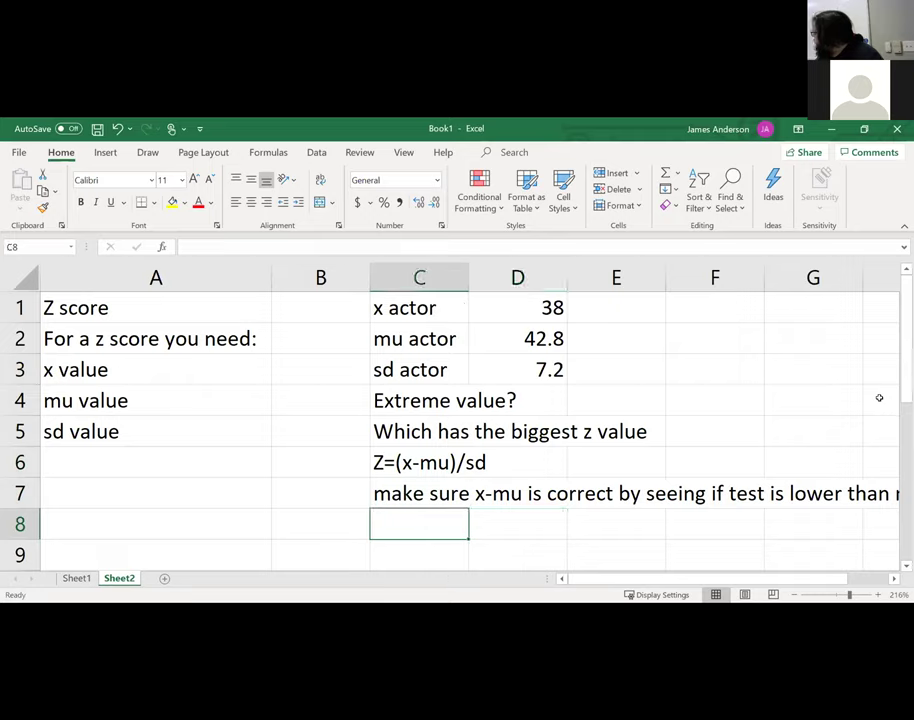
pyautogui.write('Z')
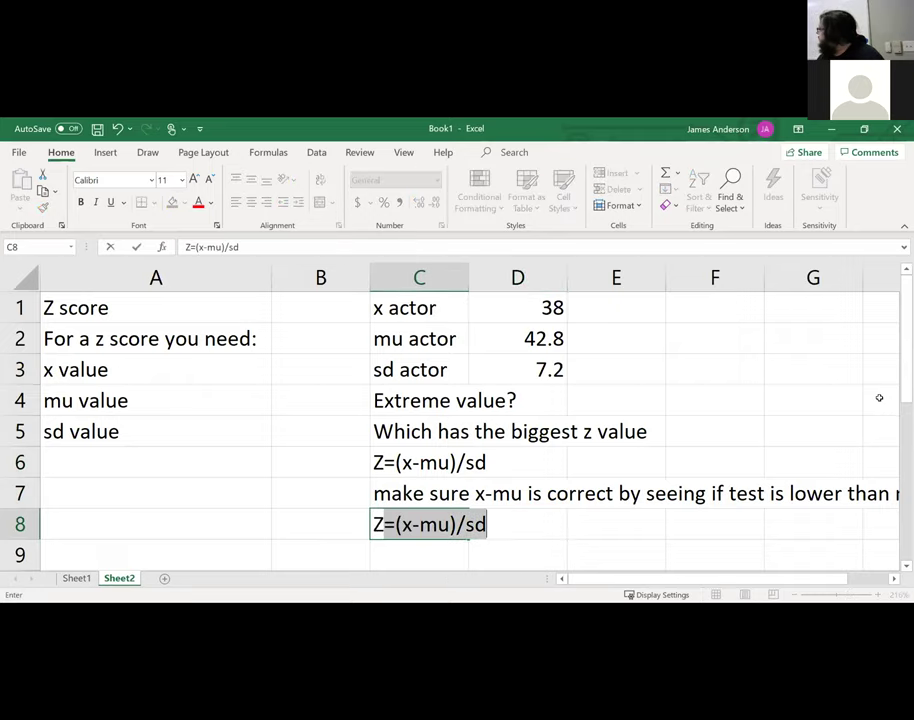
pyautogui.press('BackSpace')
pyautogui.press('Tab')
pyautogui.write('=')
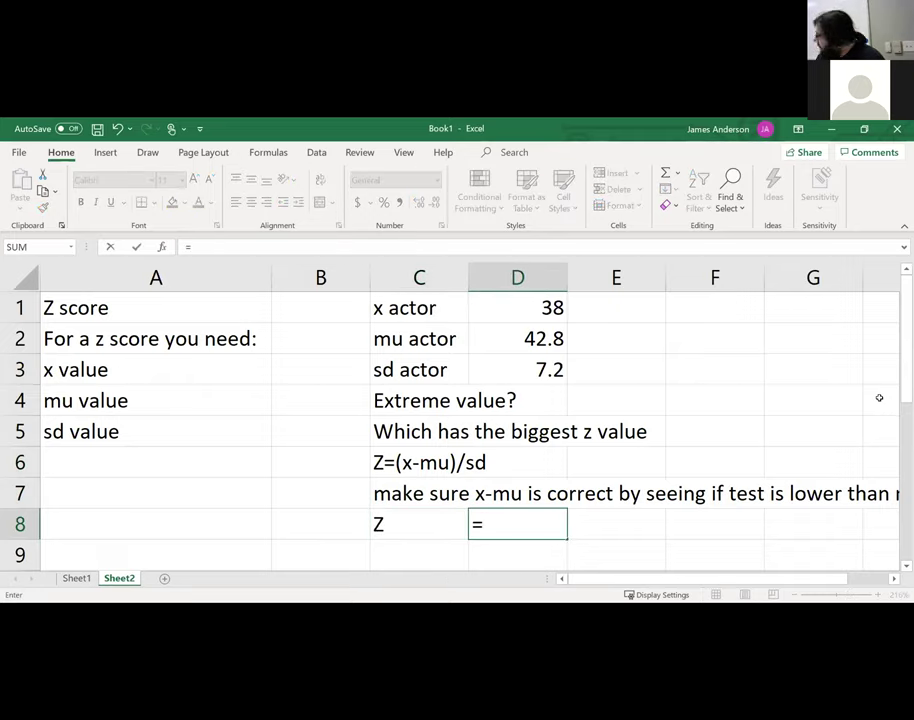
pyautogui.write('(')
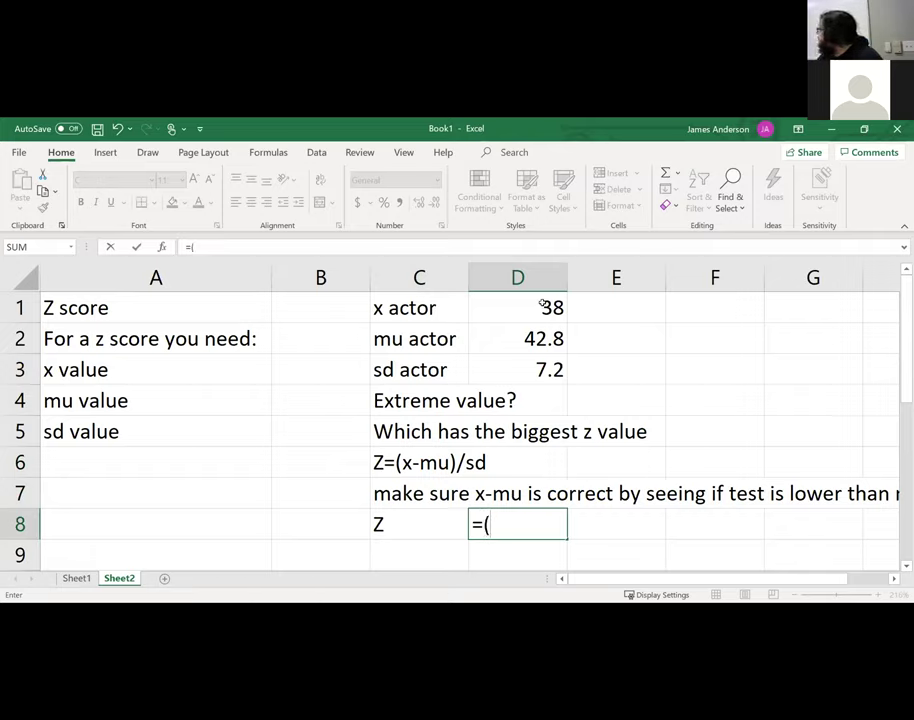
pyautogui.click(541, 304)
pyautogui.write('-')
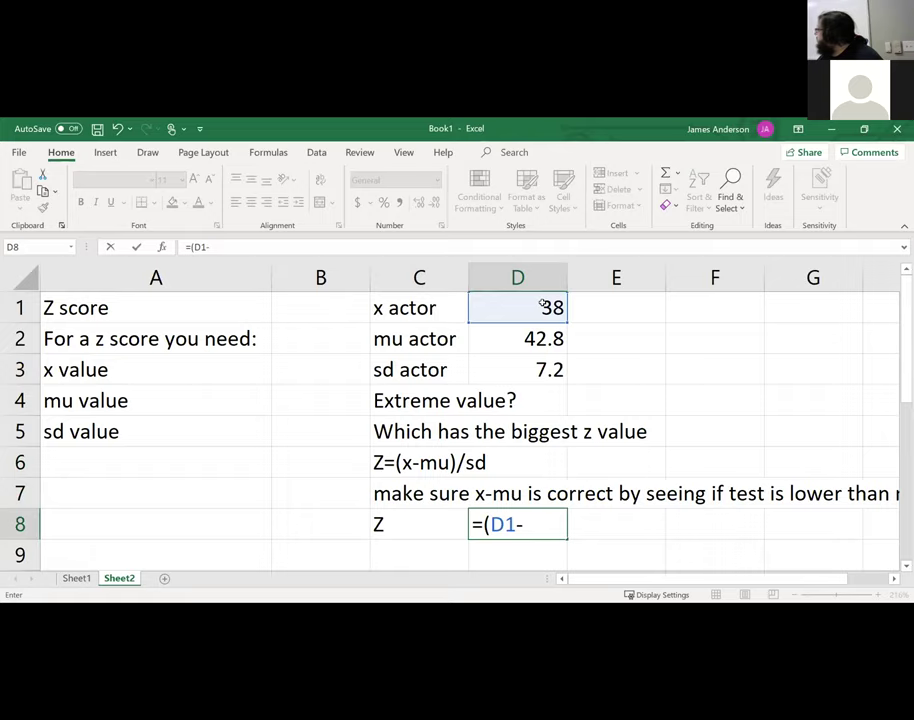
pyautogui.click(539, 339)
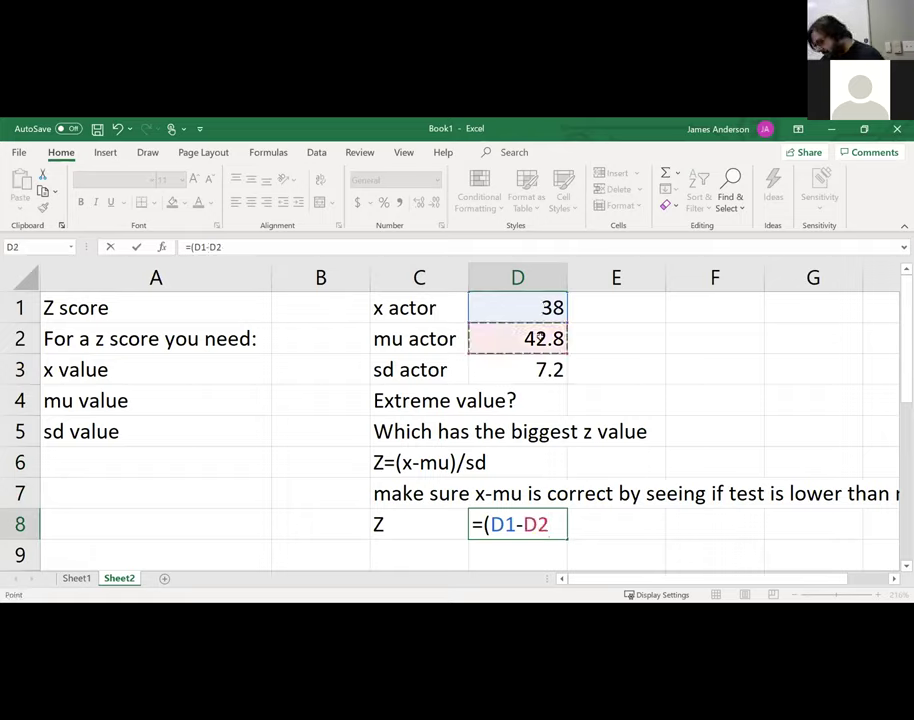
pyautogui.write(')/')
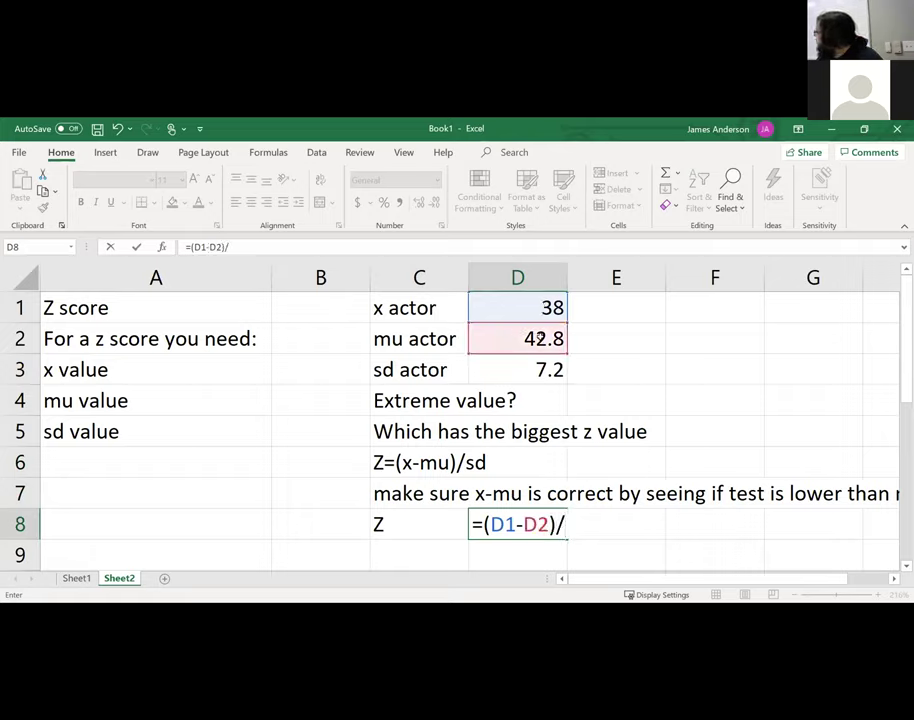
pyautogui.click(550, 372)
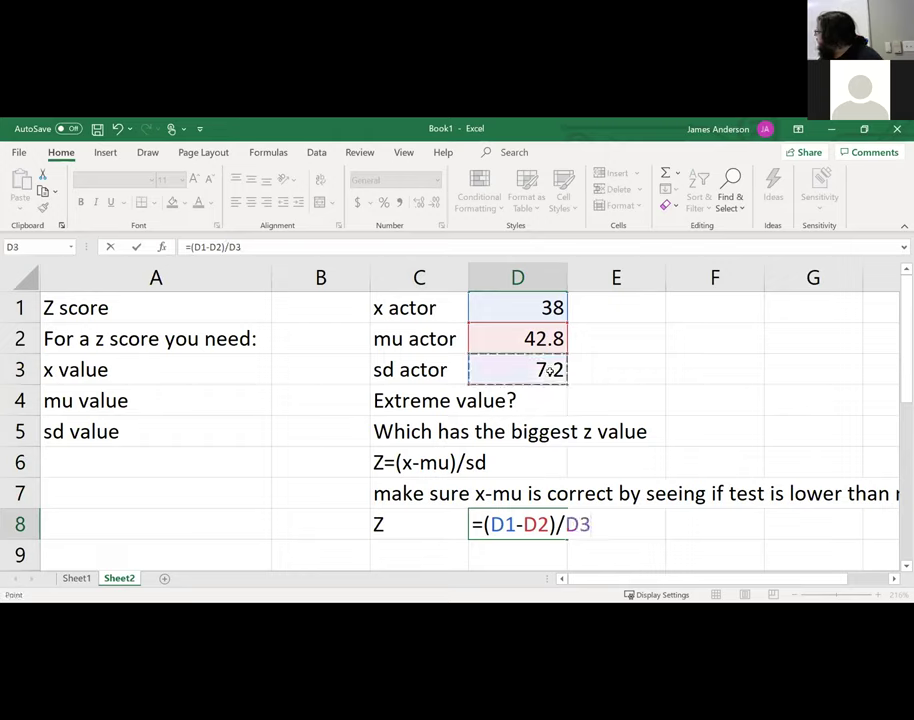
pyautogui.press('Return')
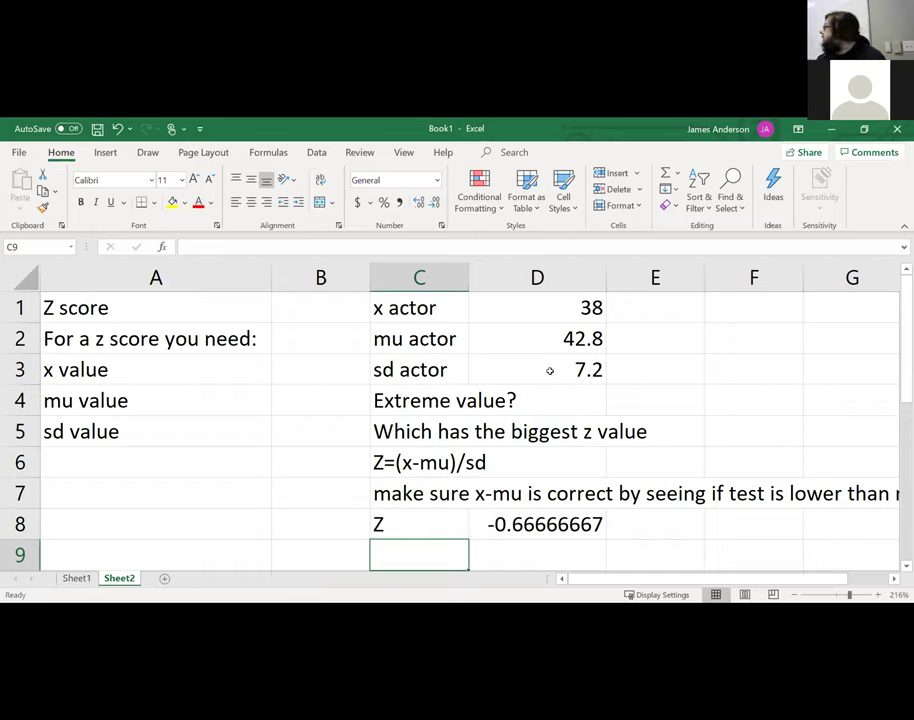
# Add an 'Actor Z' row with the rounded value -0.66667.
pyautogui.write('Actor Z')
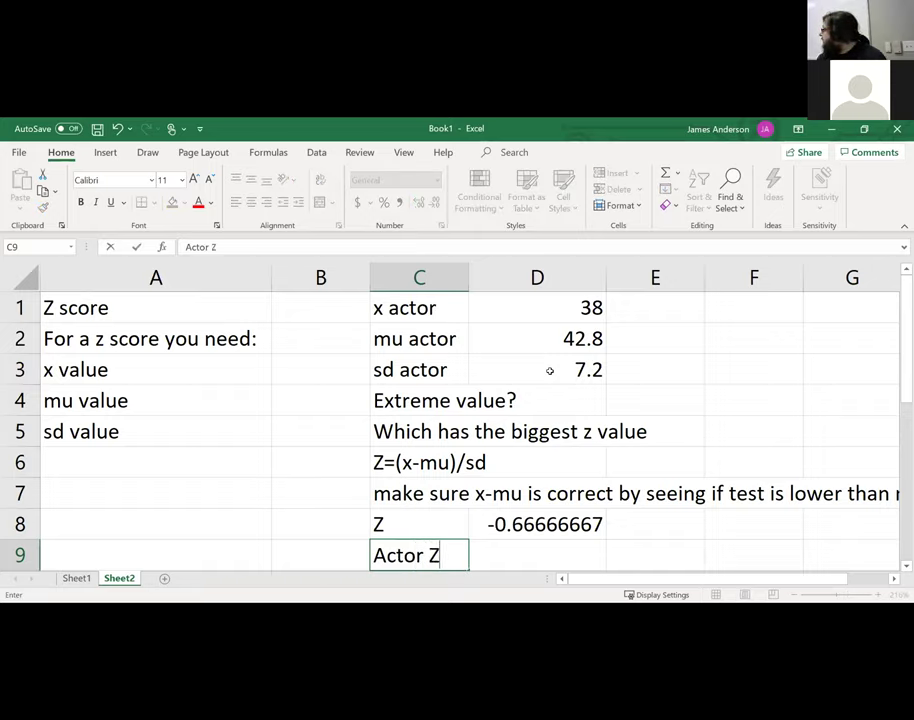
pyautogui.press('Tab')
pyautogui.write('-.66667')
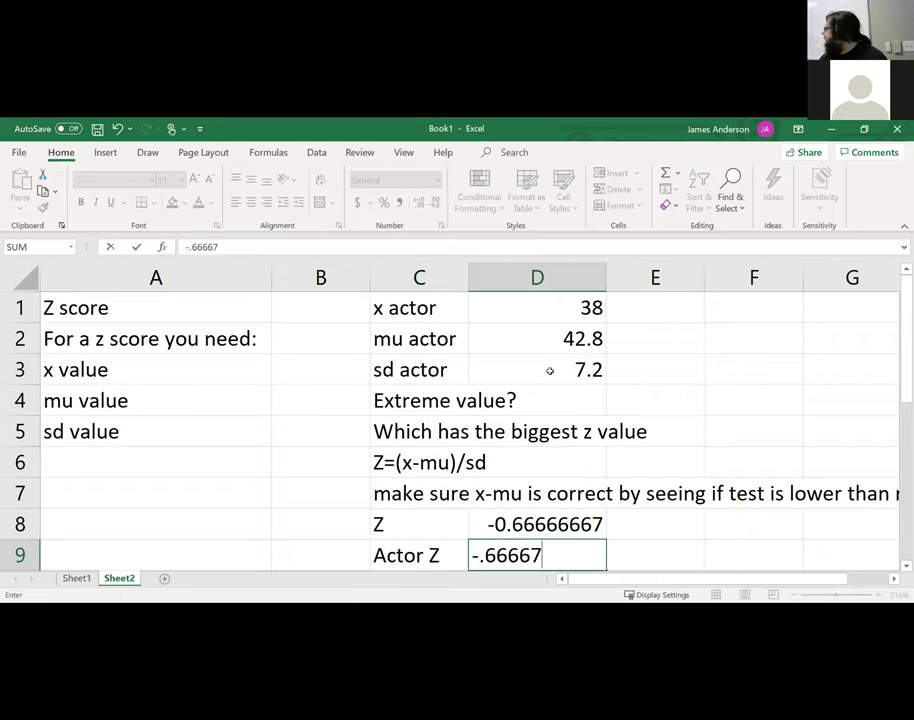
pyautogui.press('Return')
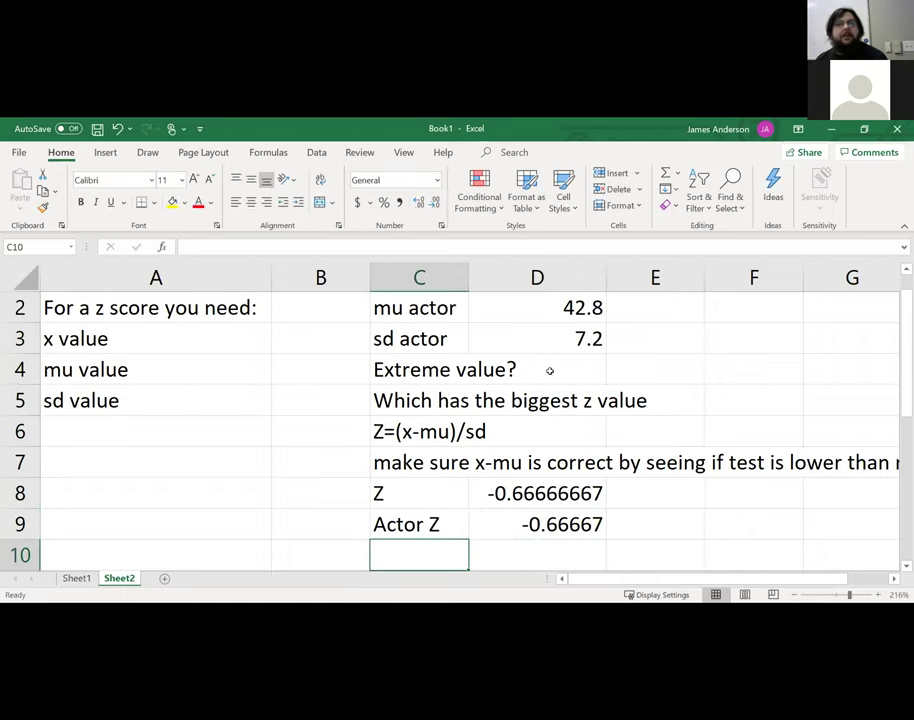
# Remove the word 'actor' from the x, mu and sd labels.
pyautogui.press('Up')
pyautogui.press('Up')
pyautogui.press('Up')
pyautogui.press('Up')
pyautogui.press('Up')
pyautogui.press('Up')
pyautogui.press('Up')
pyautogui.press('Up')
pyautogui.press('Up')
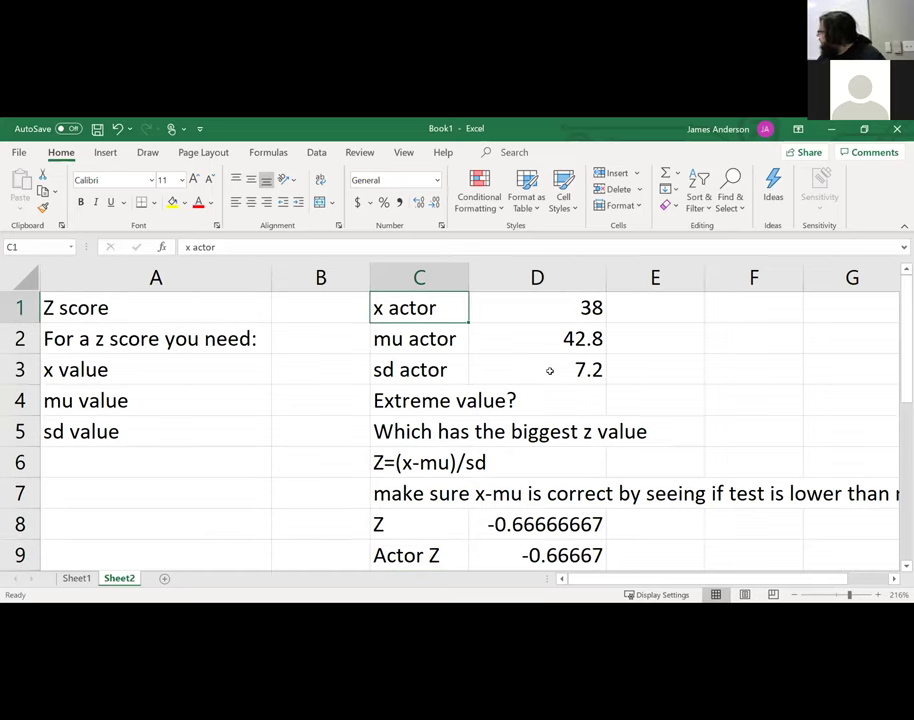
pyautogui.press('F2')
pyautogui.press('BackSpace')
pyautogui.press('BackSpace')
pyautogui.press('BackSpace')
pyautogui.press('BackSpace')
pyautogui.press('BackSpace')
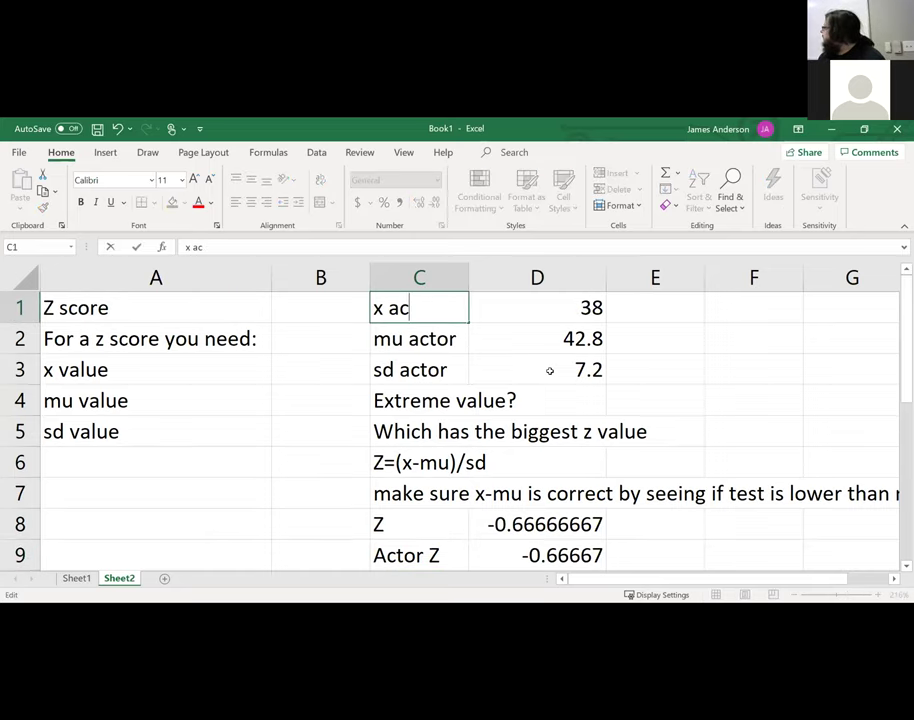
pyautogui.press('Return')
pyautogui.press('F2')
pyautogui.press('BackSpace')
pyautogui.press('BackSpace')
pyautogui.press('BackSpace')
pyautogui.press('BackSpace')
pyautogui.press('BackSpace')
pyautogui.press('BackSpace')
pyautogui.press('Return')
pyautogui.press('F2')
pyautogui.press('BackSpace')
pyautogui.press('BackSpace')
pyautogui.press('BackSpace')
pyautogui.press('BackSpace')
pyautogui.press('BackSpace')
pyautogui.press('BackSpace')
pyautogui.press('Return')
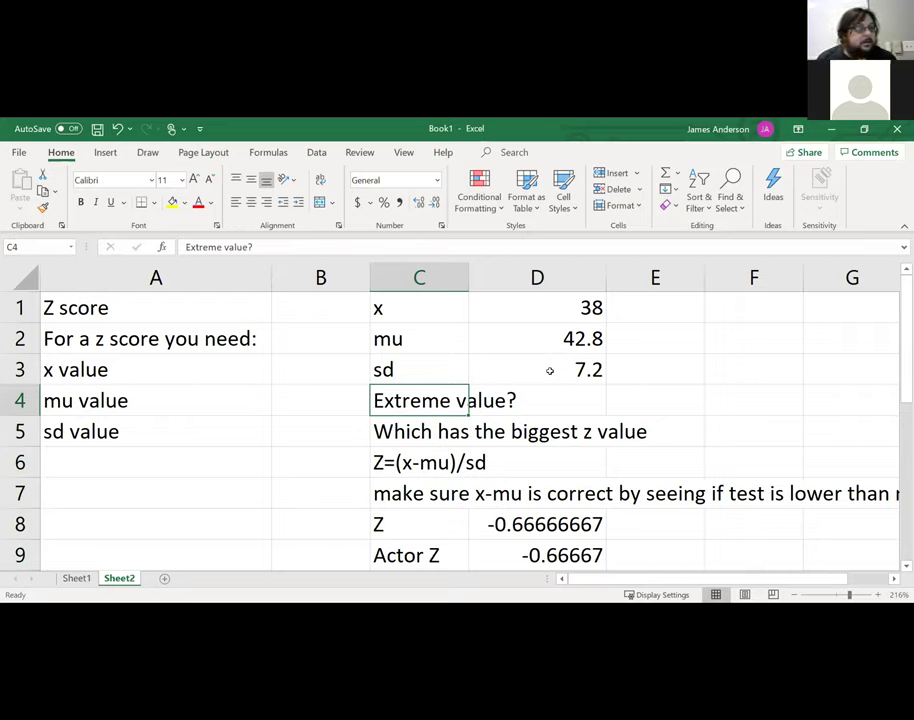
# Set x to 52, mu to 35.7 and sd to 12.5 in D1:D3.
pyautogui.press('Up')
pyautogui.press('Up')
pyautogui.press('Up')
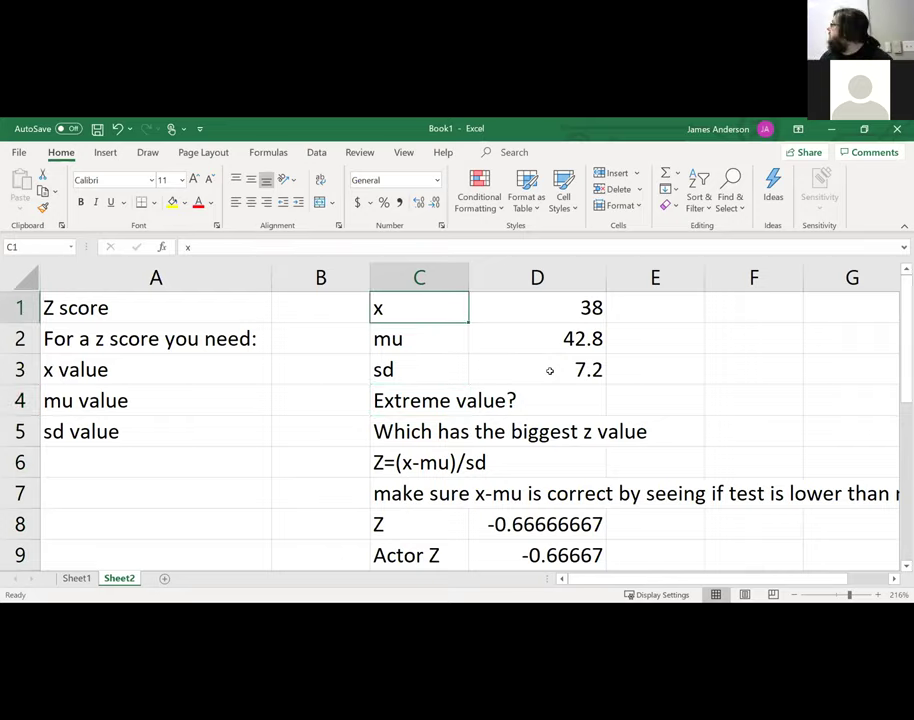
pyautogui.press('Right')
pyautogui.write('52')
pyautogui.press('Return')
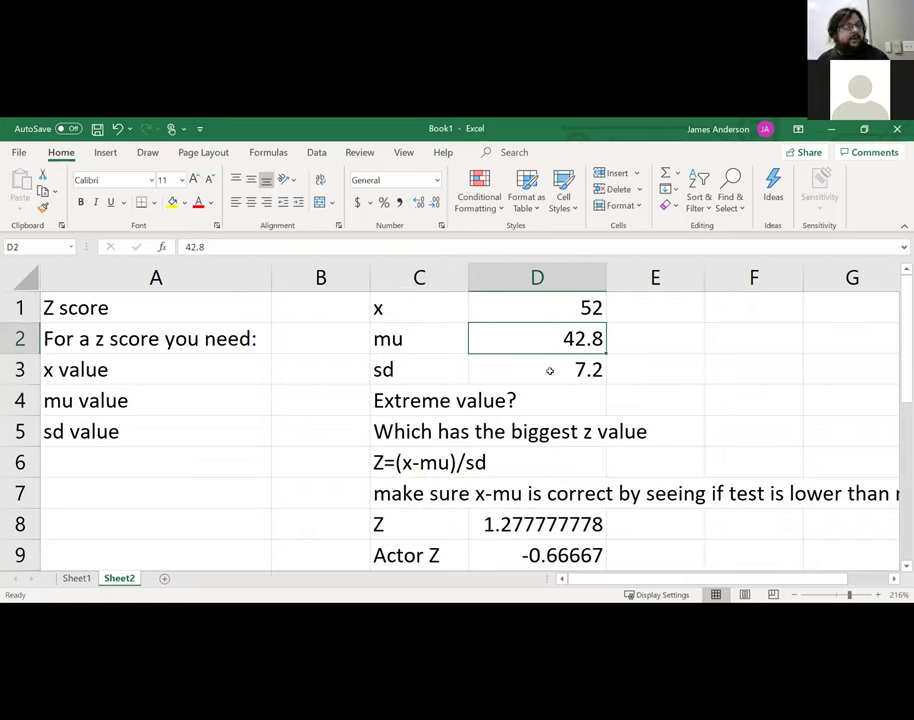
pyautogui.write('35.7')
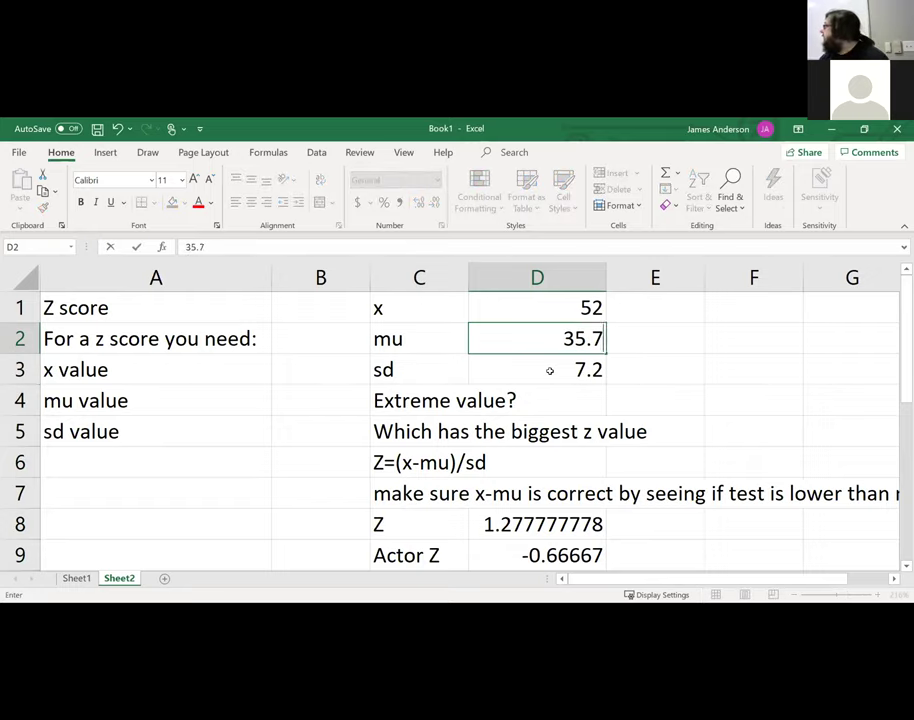
pyautogui.press('Return')
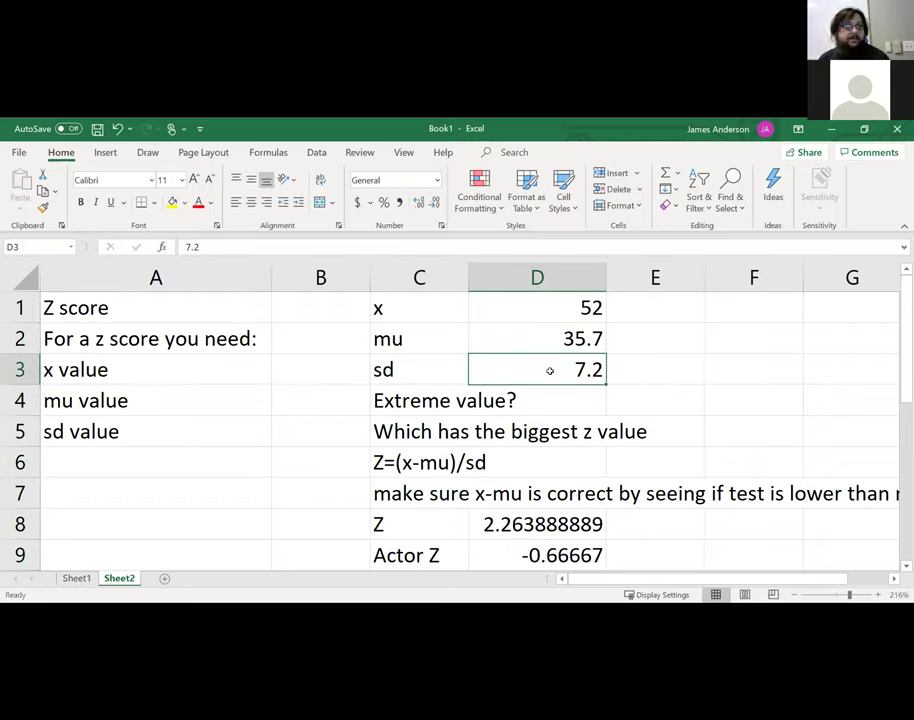
pyautogui.write('12.5')
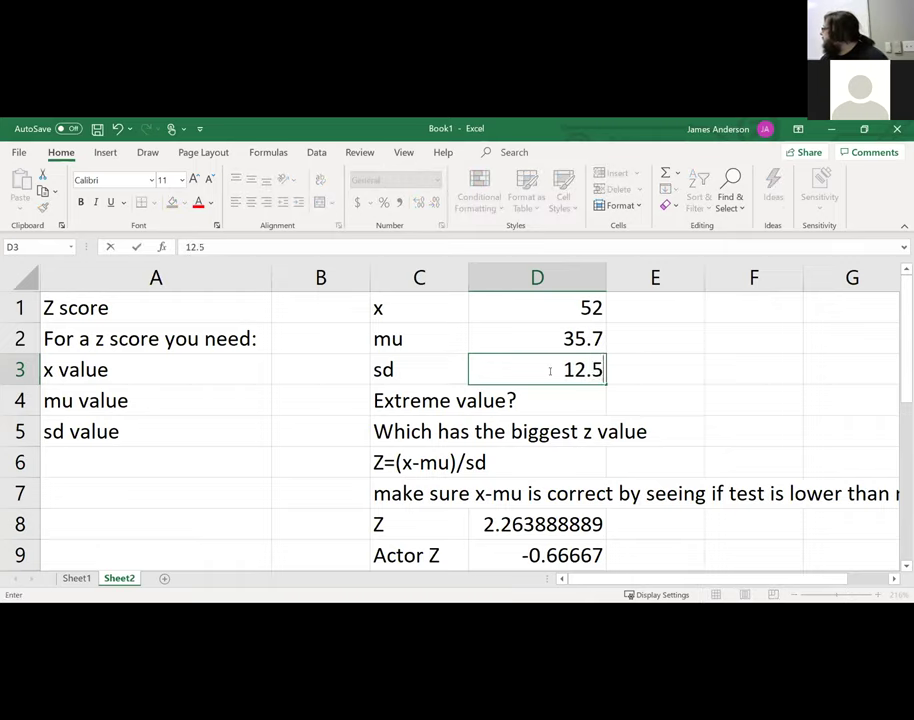
pyautogui.press('Return')
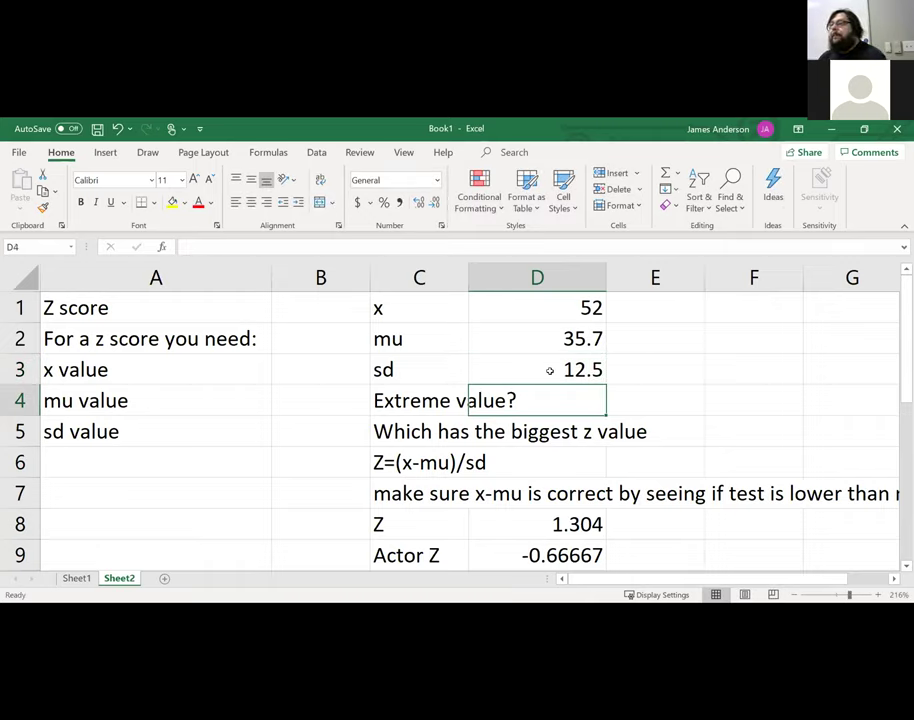
pyautogui.press('Down')
pyautogui.press('Down')
pyautogui.press('Down')
pyautogui.press('Down')
pyautogui.press('Down')
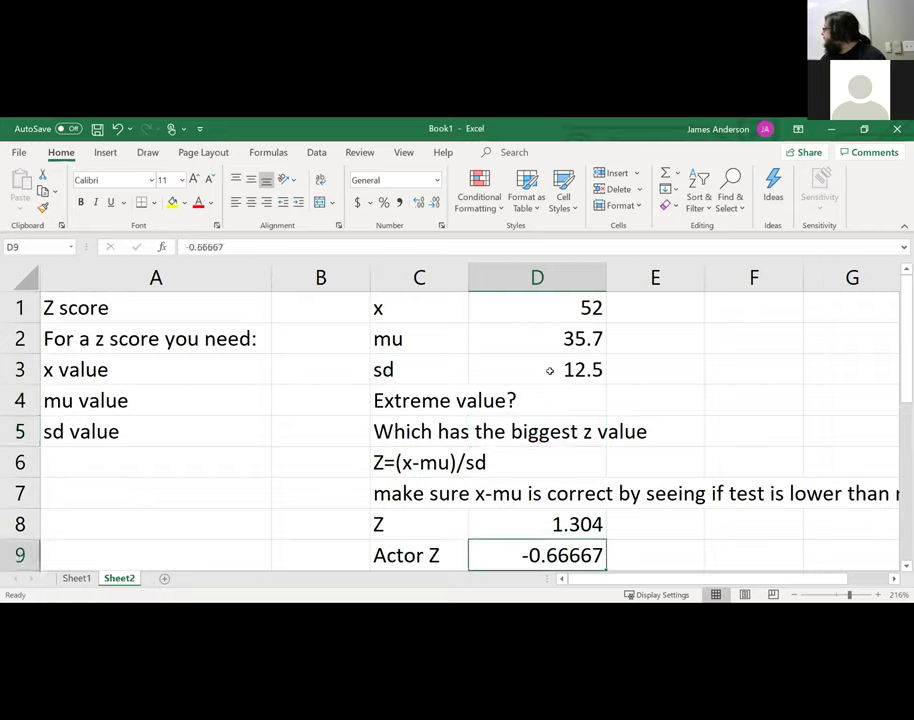
# Insert a new blank worksheet, Sheet3, after Sheet2.
pyautogui.press('Up')
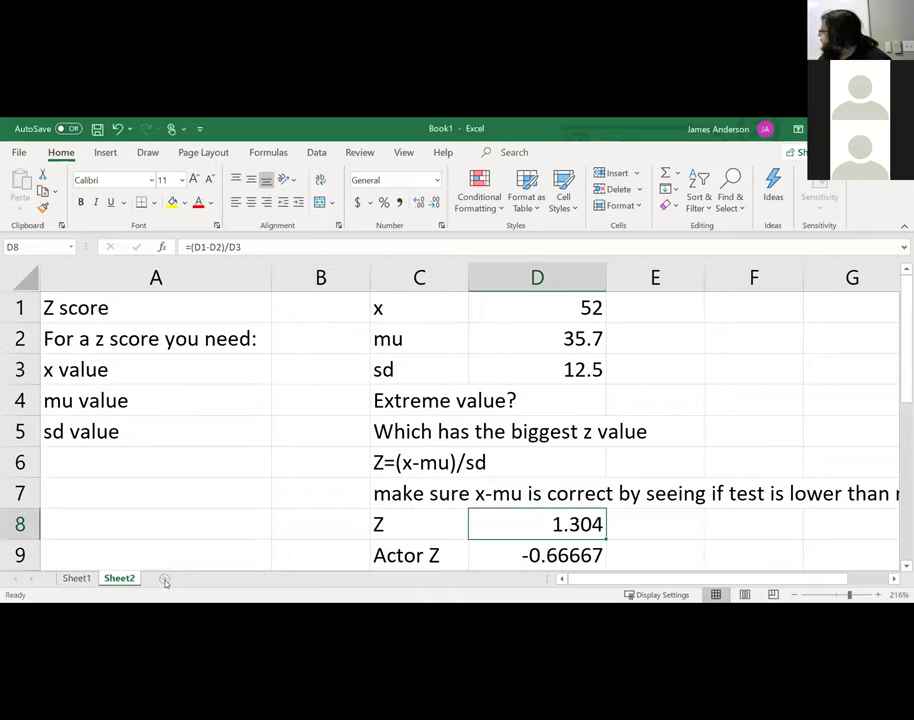
pyautogui.click(165, 579)
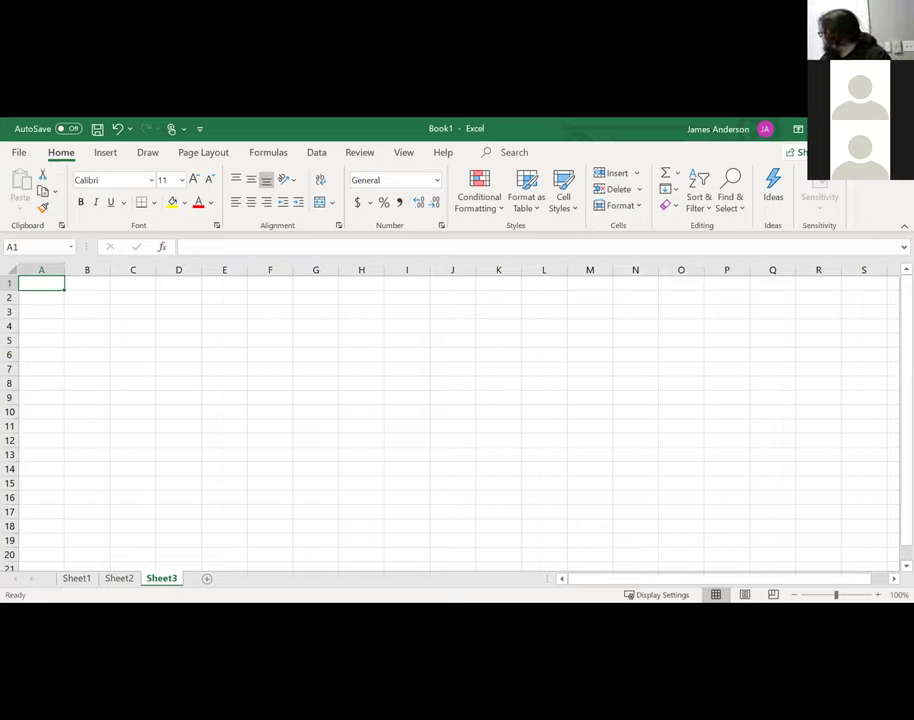
# Zoom in and enter the labels n, x, p and q in A1:A4.
pyautogui.click(852, 595)
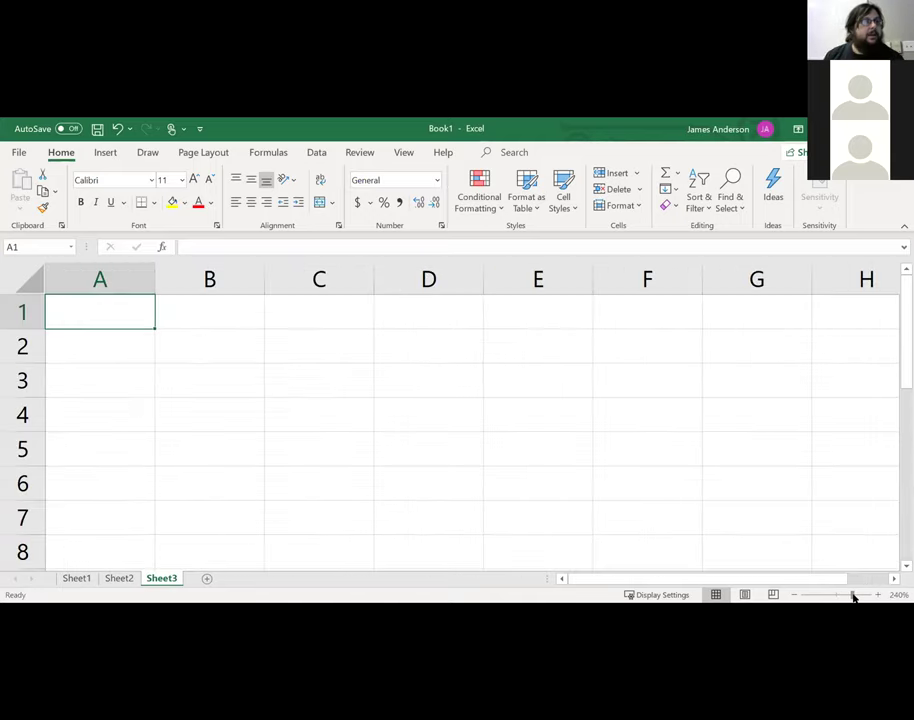
pyautogui.write('n')
pyautogui.press('Return')
pyautogui.write('x p')
pyautogui.press('Return')
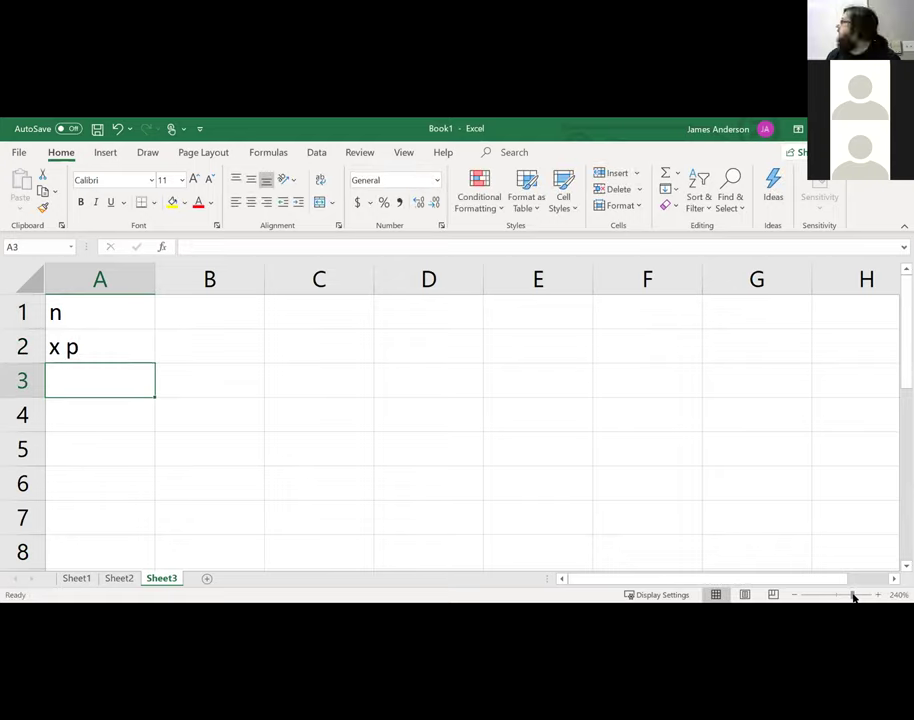
pyautogui.press('Up')
pyautogui.write('x')
pyautogui.press('Return')
pyautogui.write('p')
pyautogui.press('Return')
pyautogui.write('q')
pyautogui.press('Return')
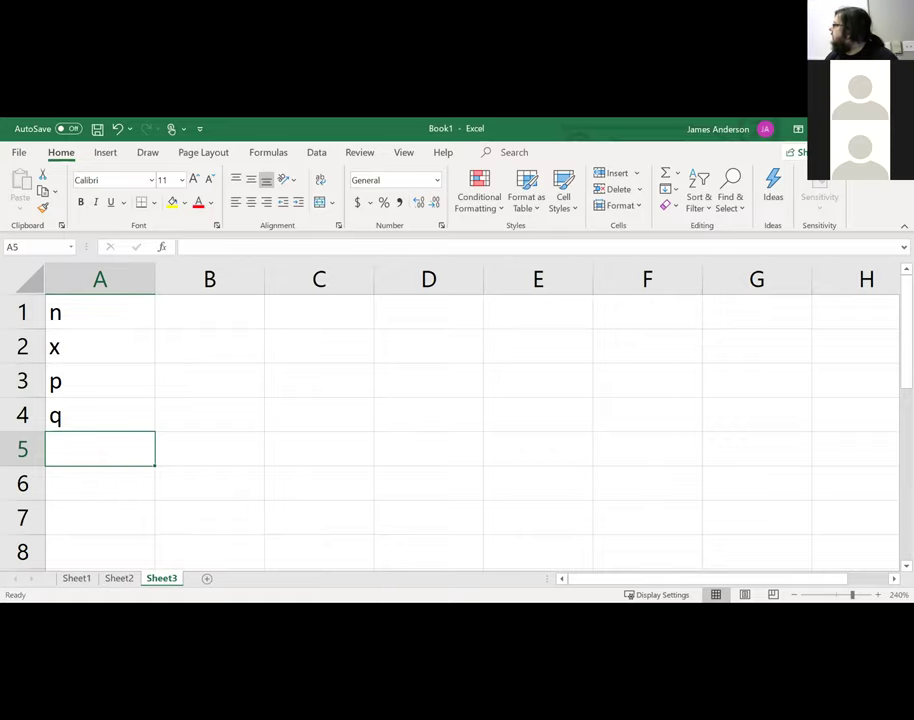
pyautogui.press('Down')
# Type the 38% drone survey sentence in A6, moving 'having drones deliver' into A7.
pyautogui.write('Ba')
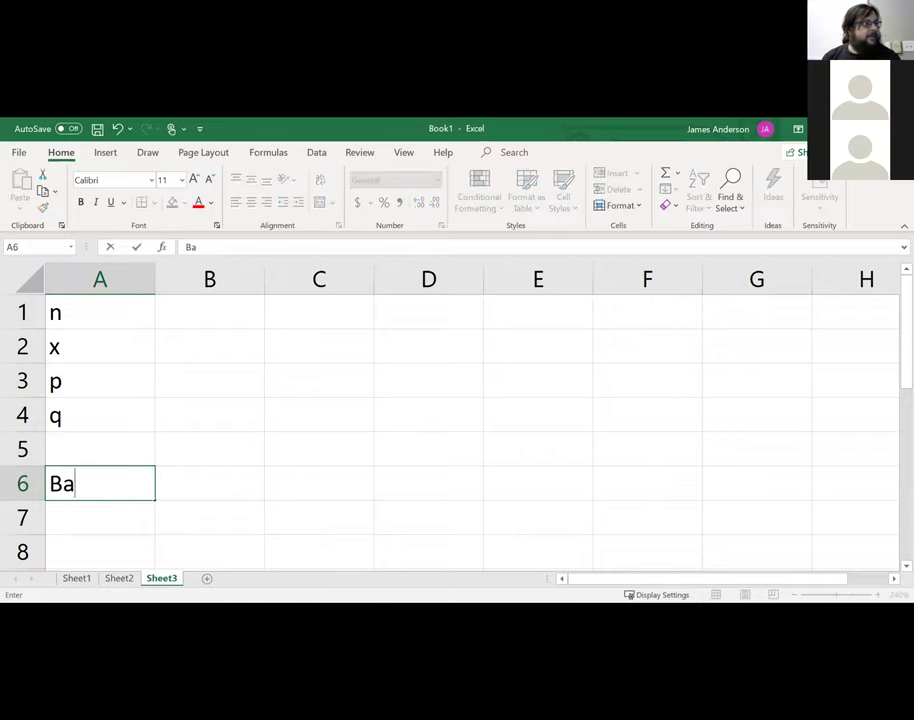
pyautogui.write('sed on a survey')
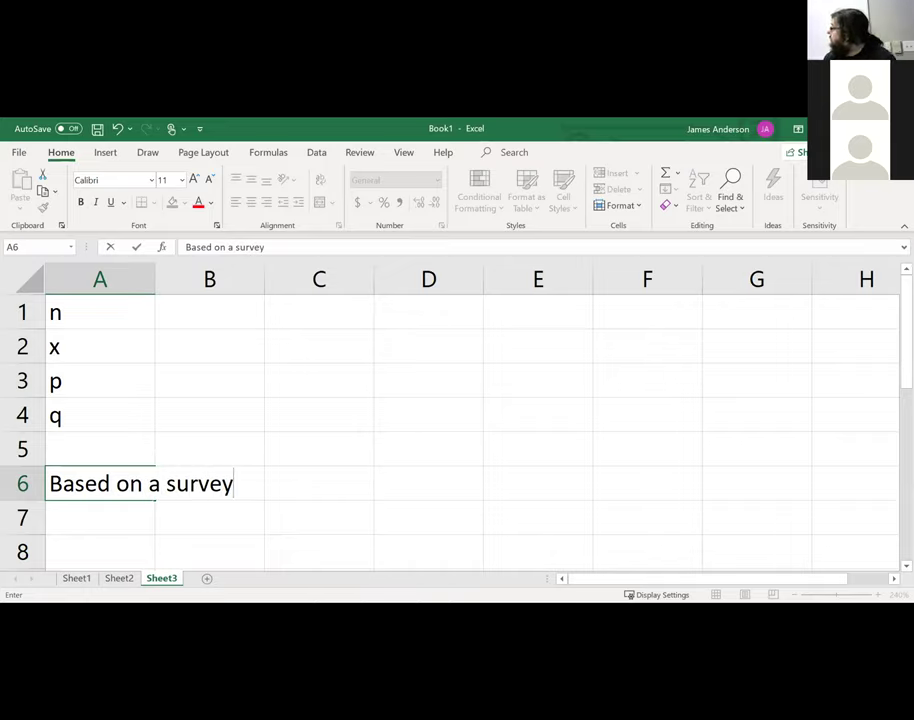
pyautogui.write(', assume that 38% of consumer')
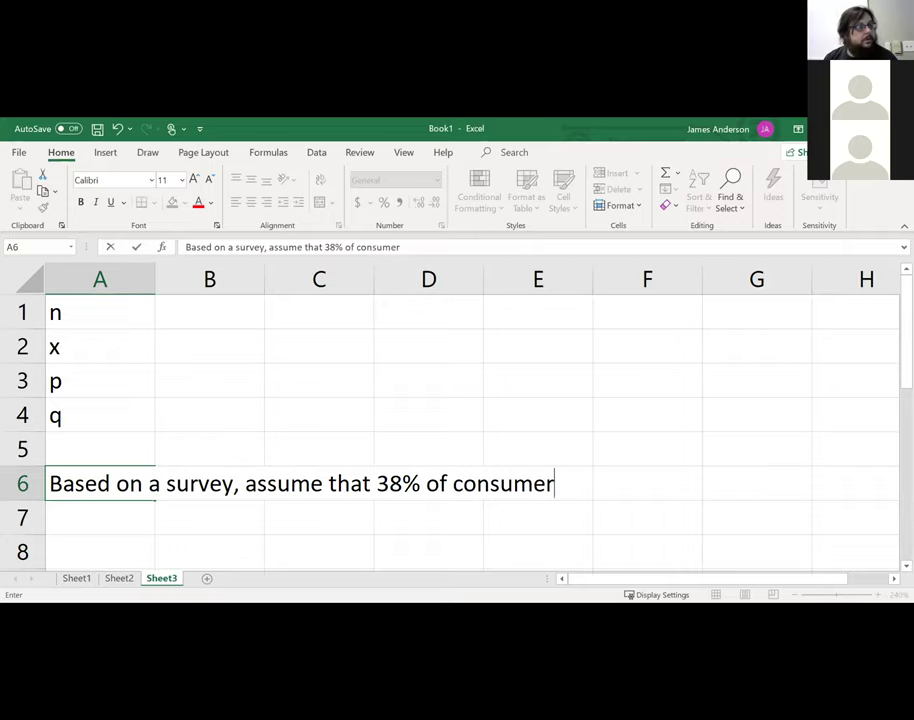
pyautogui.write('s are comf')
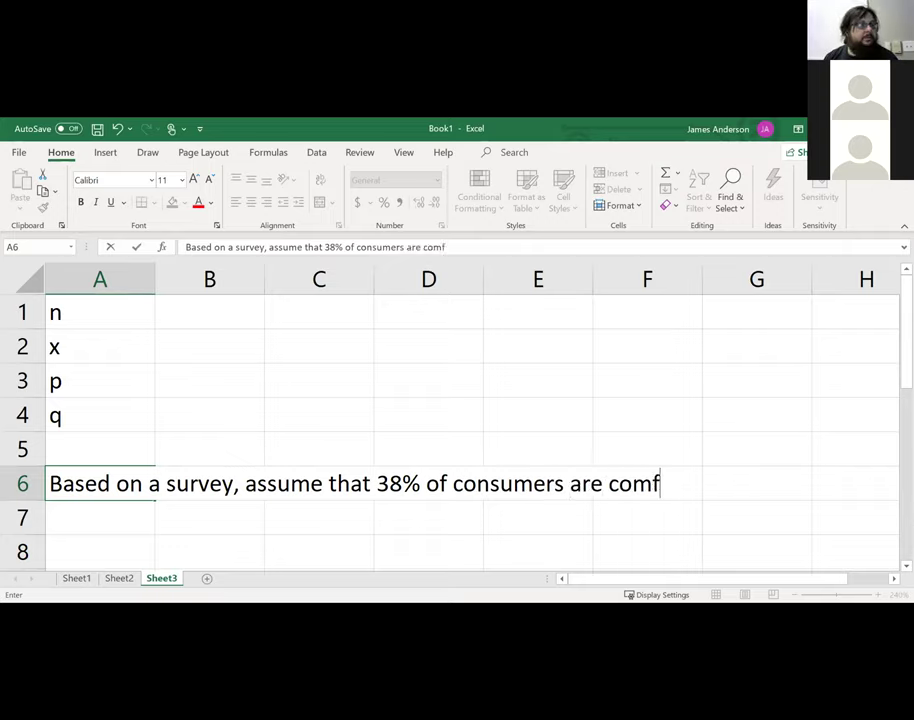
pyautogui.write('ortable having drones')
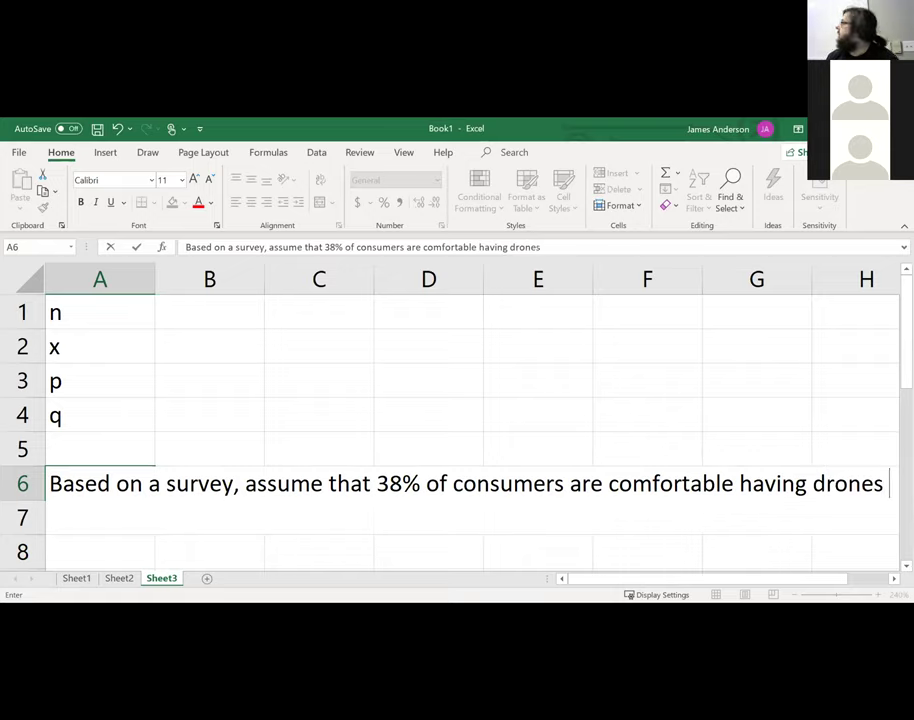
pyautogui.write('eliver')
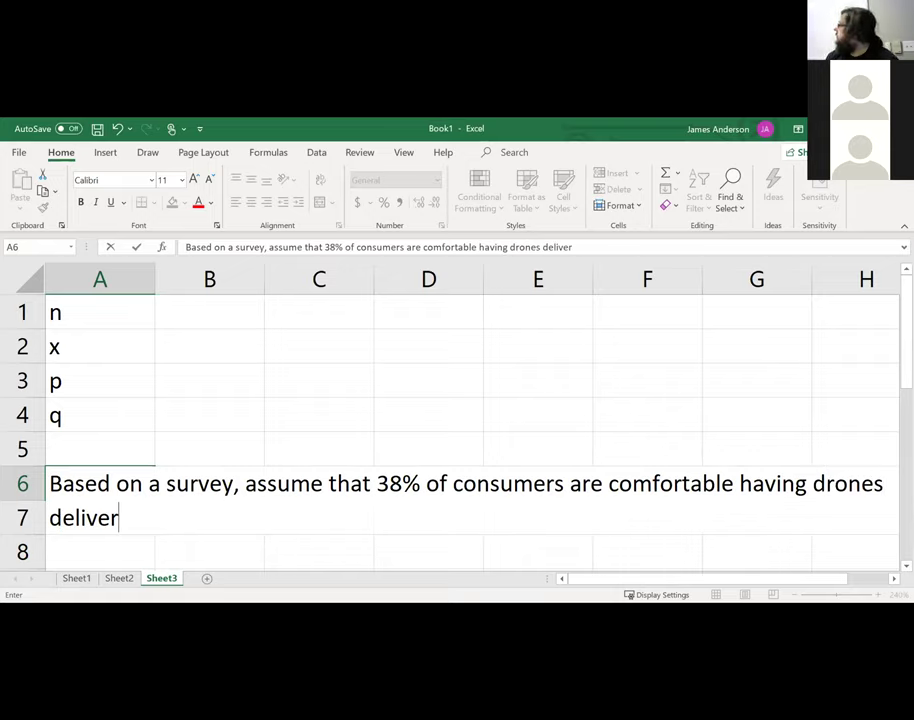
pyautogui.press('Return')
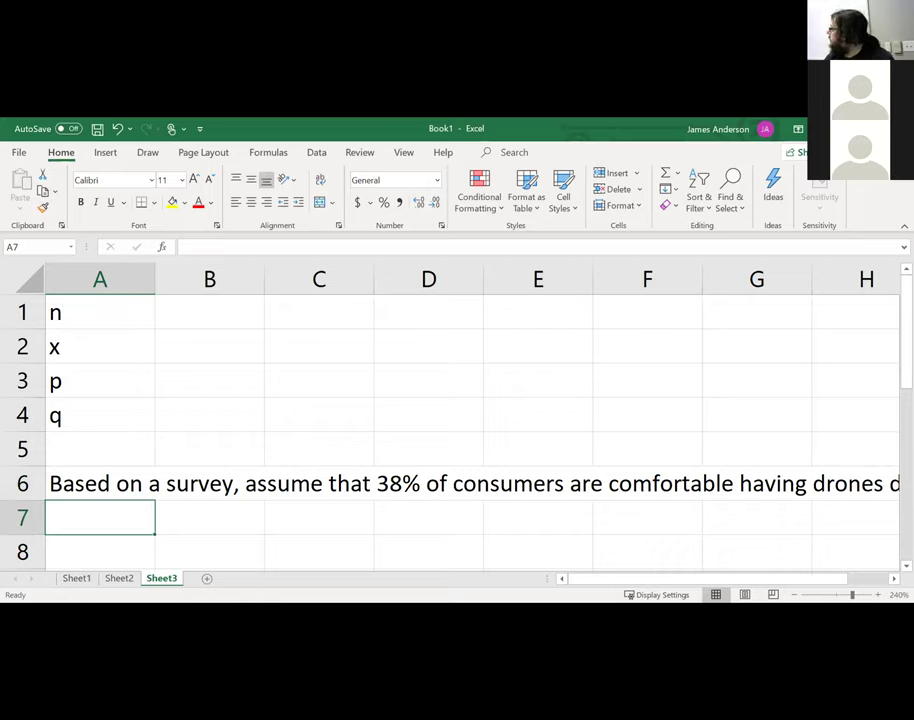
pyautogui.press('Up')
pyautogui.press('F2')
pyautogui.press('Left')
pyautogui.press('Left')
pyautogui.press('Left')
pyautogui.press('Left')
pyautogui.press('Left')
pyautogui.press('Left')
pyautogui.press('Left')
pyautogui.press('Left')
pyautogui.press('Left')
pyautogui.press('Left')
pyautogui.press('Left')
pyautogui.press('Left')
pyautogui.press('Left')
pyautogui.press('Left')
pyautogui.press('Left')
pyautogui.press('Left')
pyautogui.press('Left')
pyautogui.press('Left')
pyautogui.press('Left')
pyautogui.press('Left')
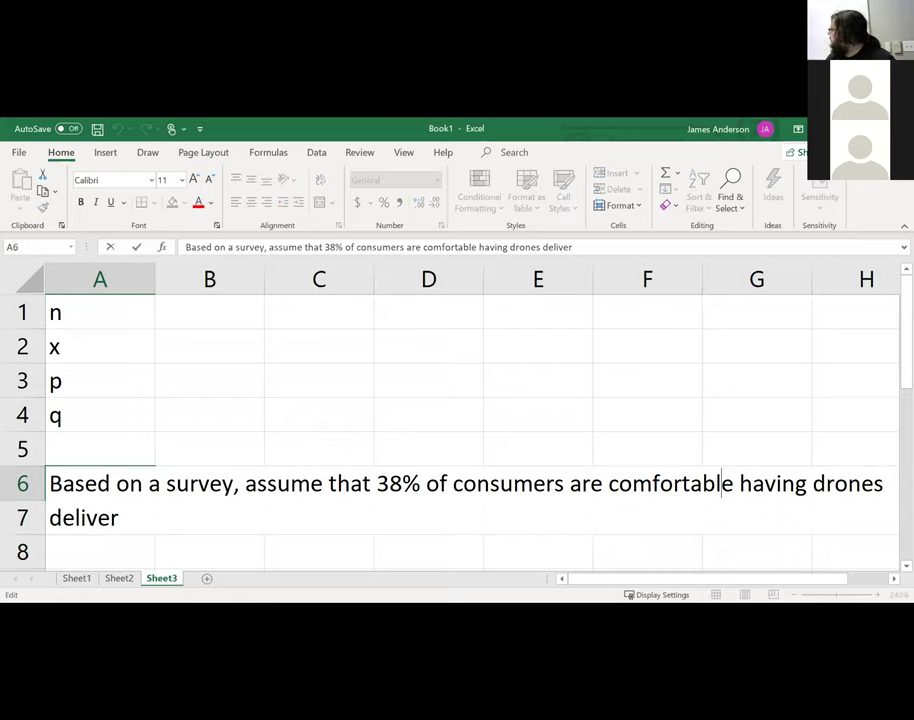
pyautogui.press('Right')
pyautogui.press('Right')
pyautogui.hotkey('shift', 'End')
pyautogui.press('Delete')
pyautogui.hotkey('ctrl', 'x')
pyautogui.press('Return')
pyautogui.hotkey('ctrl', 'v')
# Continue the question through A8, ending 'when 7 people are pulles, exactly 3 of them are comfortable.'.
pyautogui.press('F2')
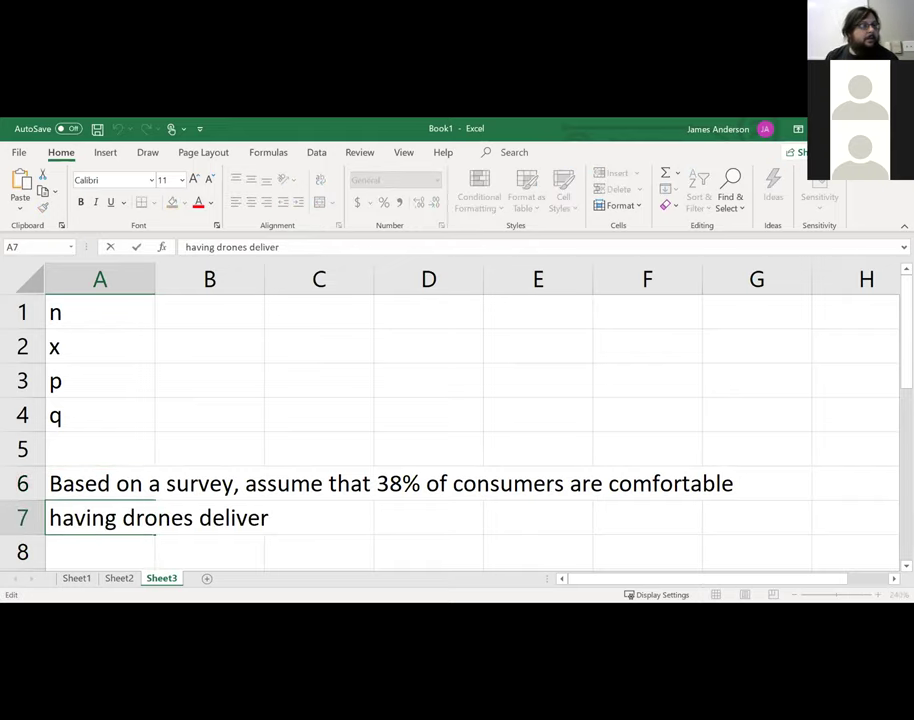
pyautogui.write('their p')
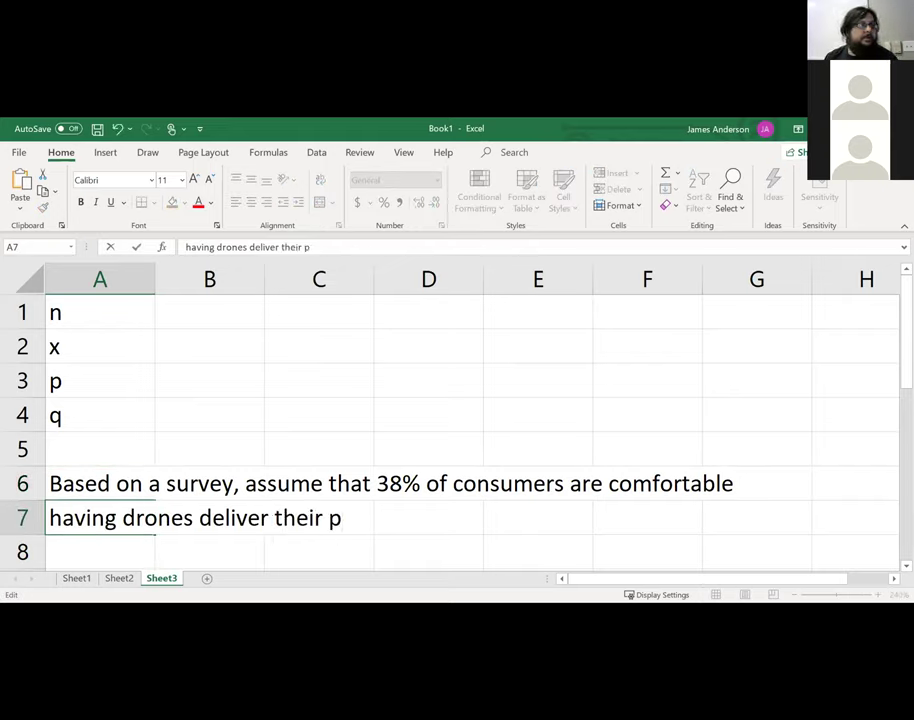
pyautogui.write('urchsz')
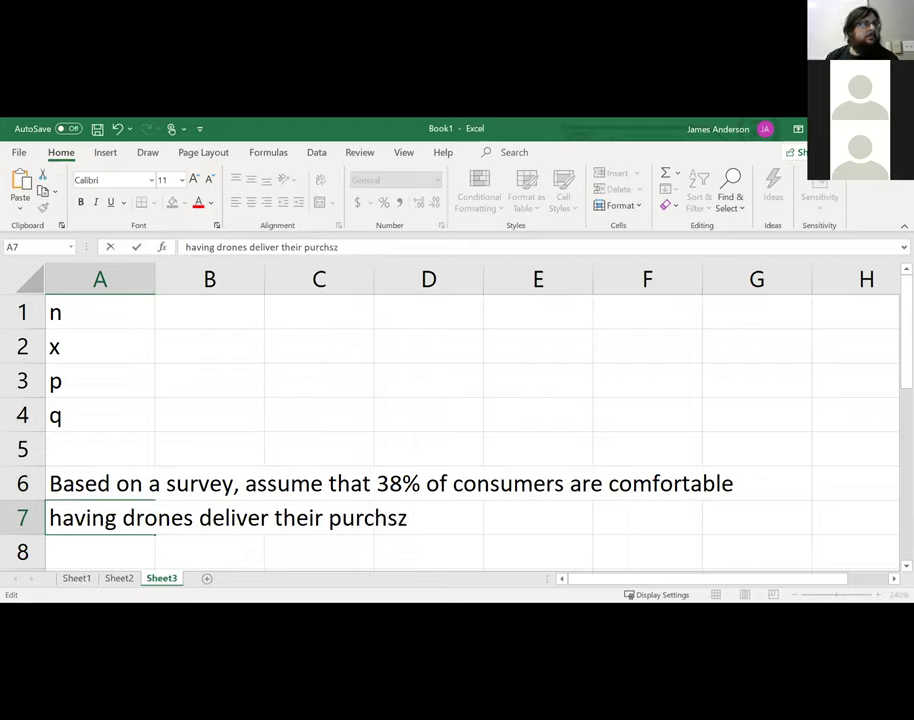
pyautogui.press('BackSpace')
pyautogui.press('BackSpace')
pyautogui.write('ases. What is ')
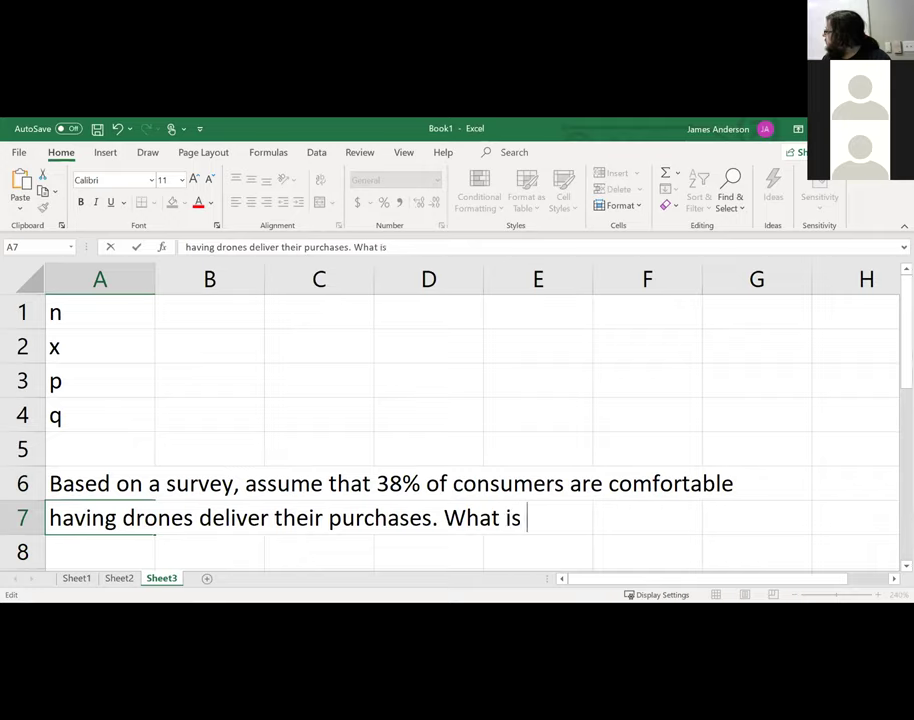
pyautogui.write('the probability of 5')
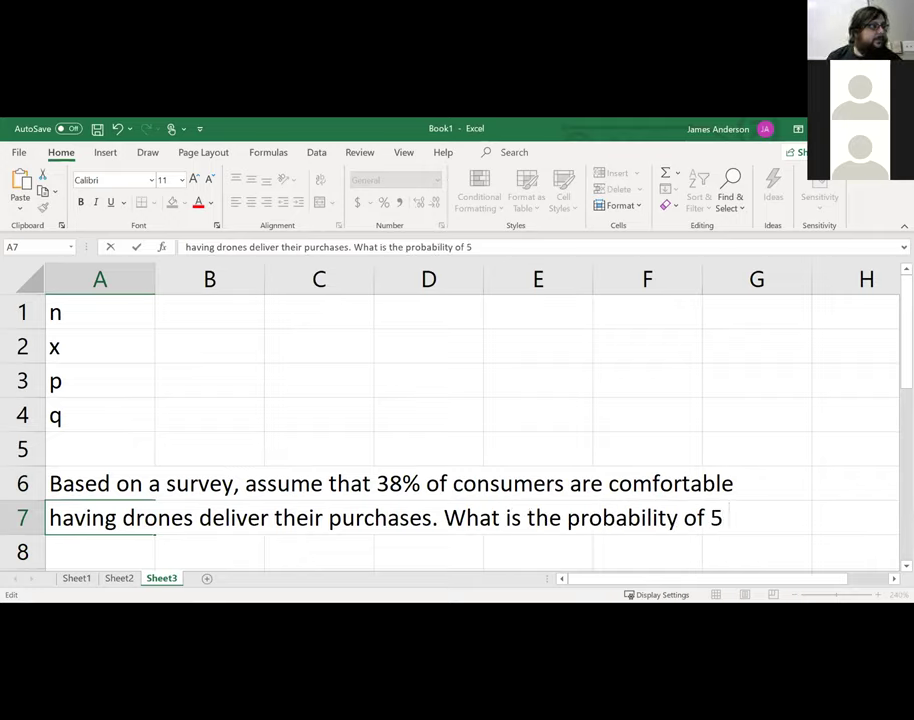
pyautogui.press('BackSpace')
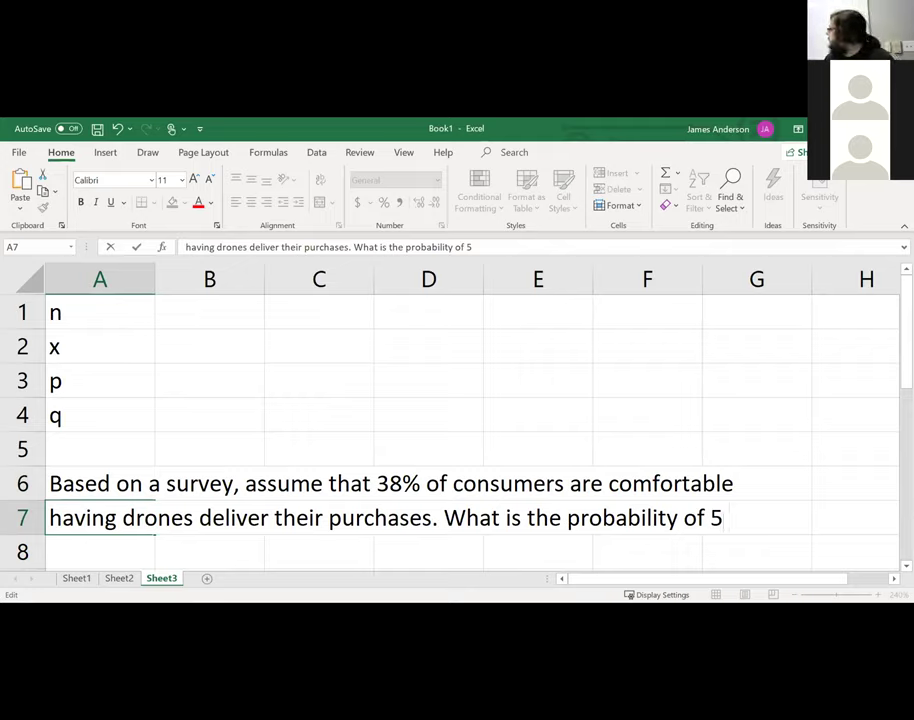
pyautogui.press('BackSpace')
pyautogui.write('when')
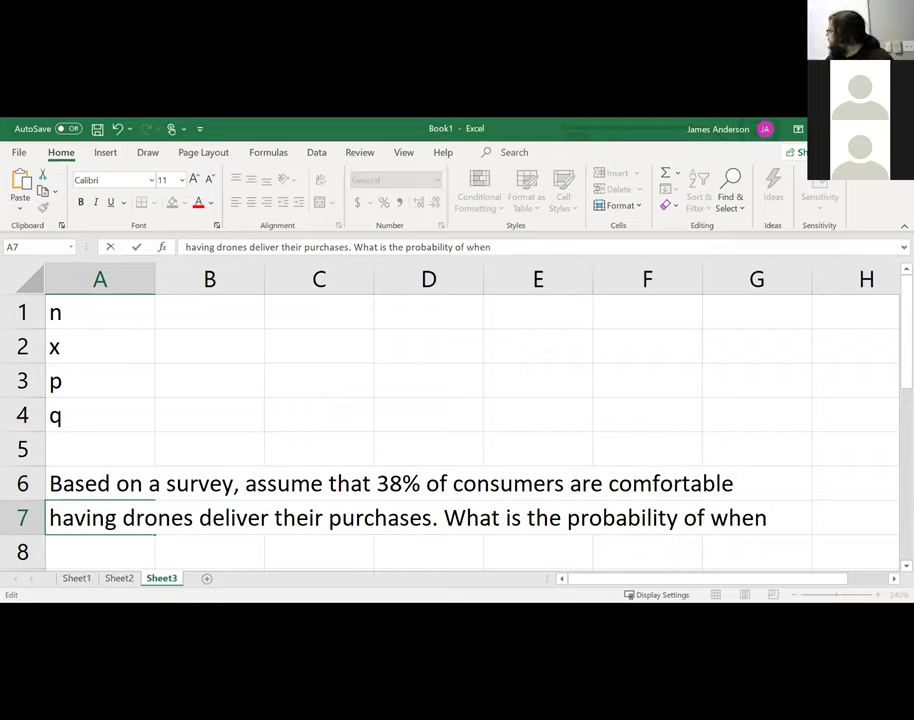
pyautogui.write(' 7 people are')
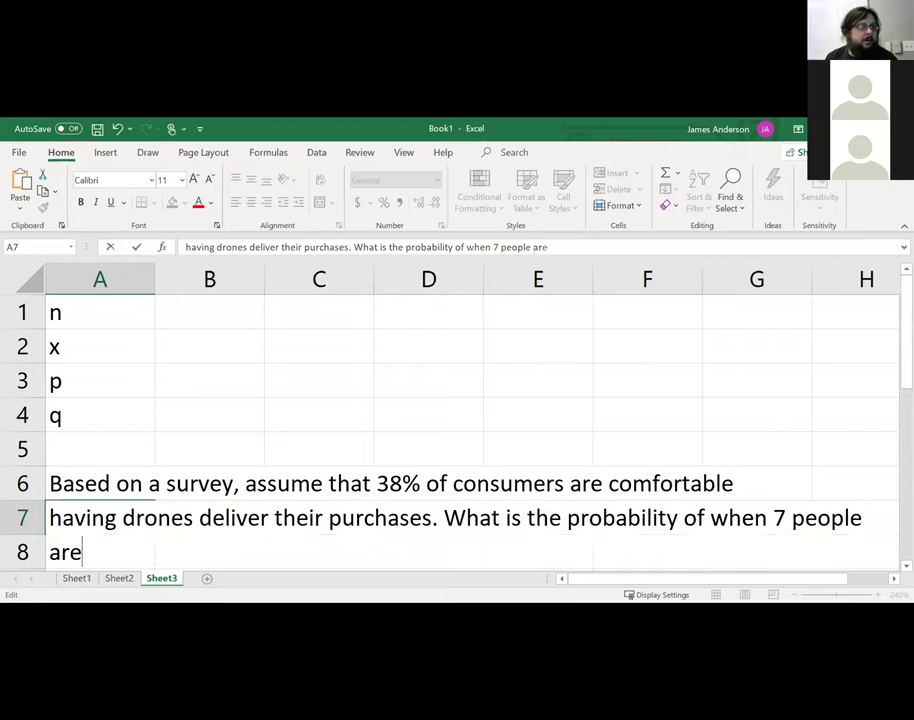
pyautogui.press('Return')
pyautogui.write('pu')
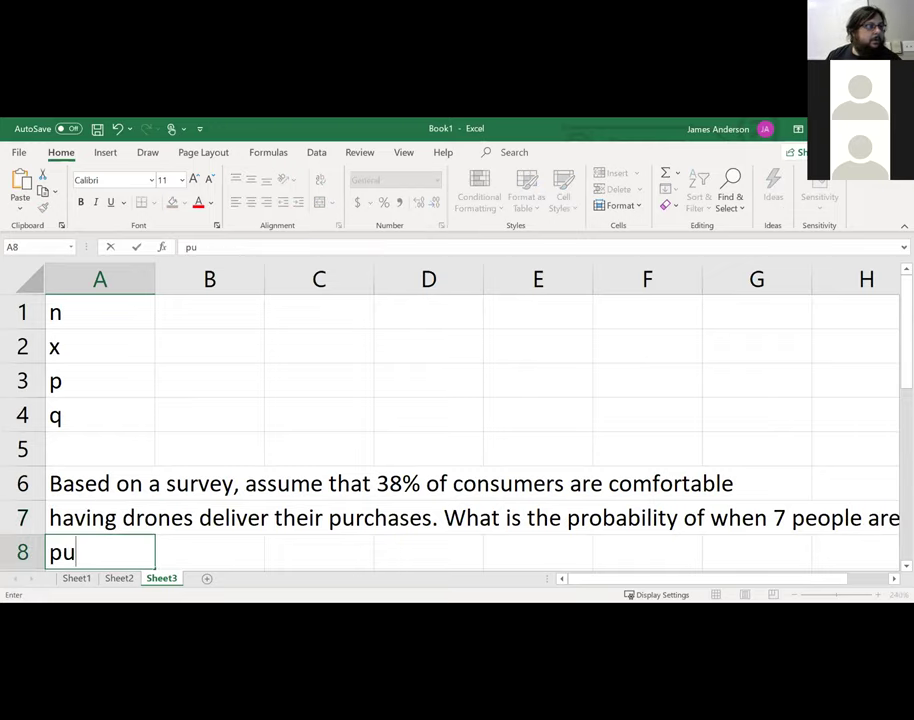
pyautogui.write('lles, exactly 3 of them')
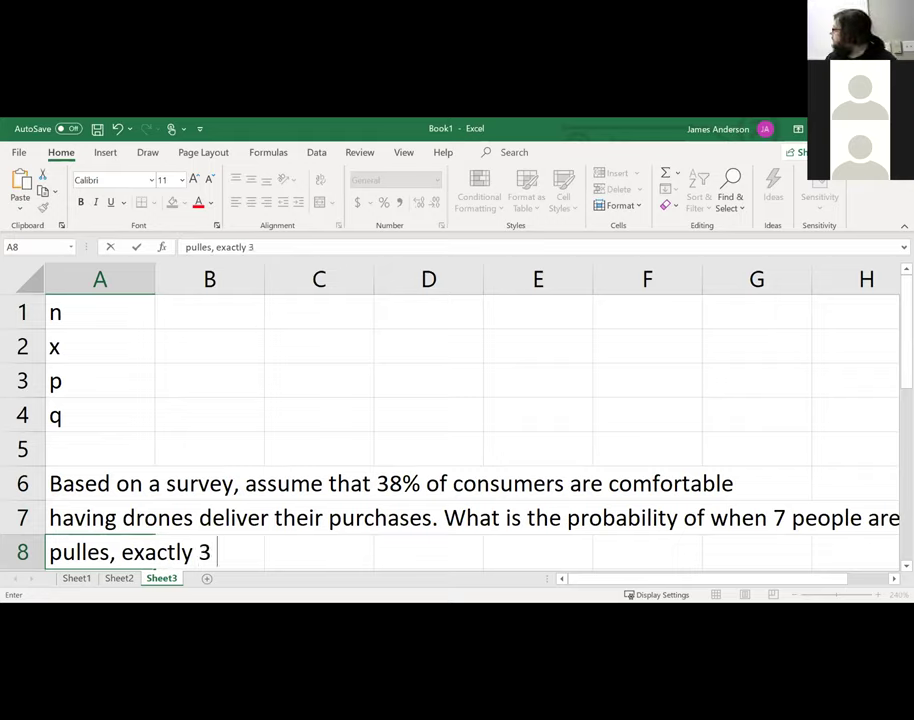
pyautogui.write(' are ')
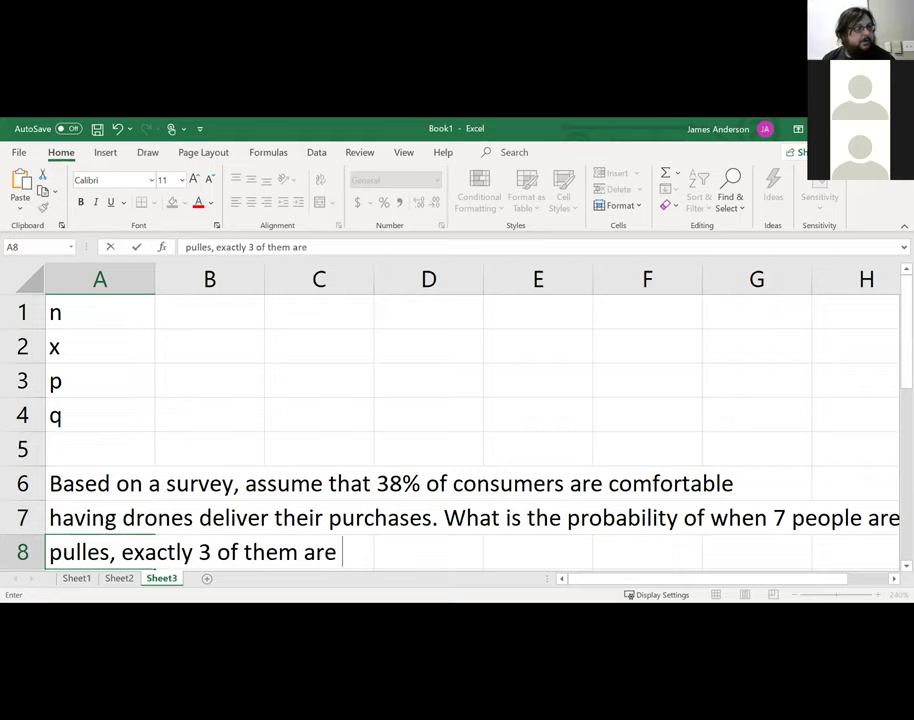
pyautogui.write('comfortable.')
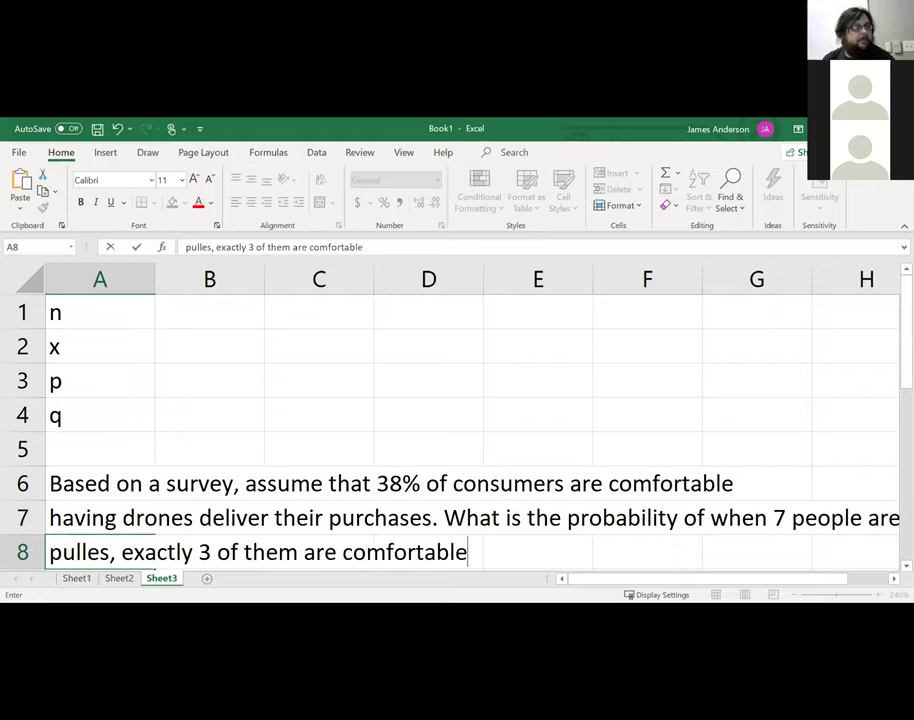
pyautogui.press('Return')
pyautogui.press('Up')
pyautogui.press('Up')
pyautogui.press('Up')
pyautogui.press('Up')
pyautogui.press('Up')
pyautogui.press('Up')
pyautogui.press('Up')
pyautogui.press('Up')
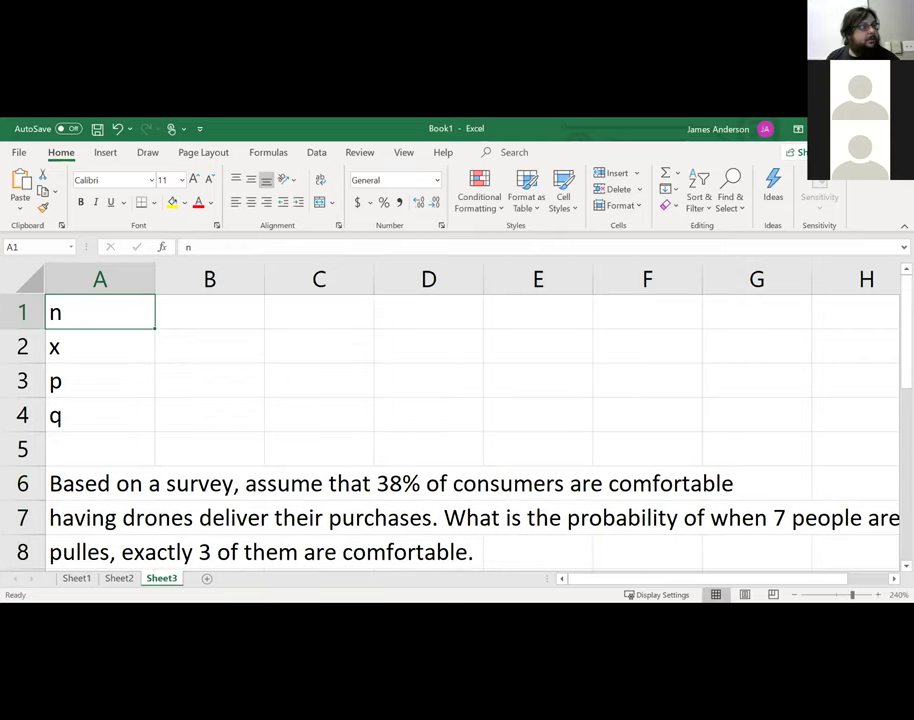
# Correct the word 'pulles' to 'polled' in cell A8.
pyautogui.click(209, 312)
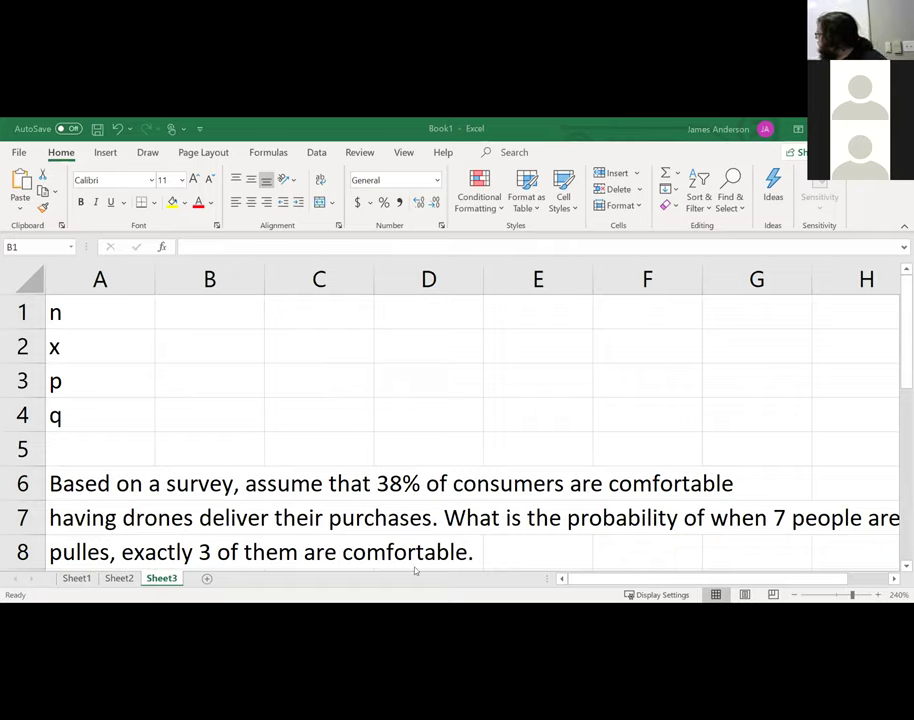
pyautogui.press('Left')
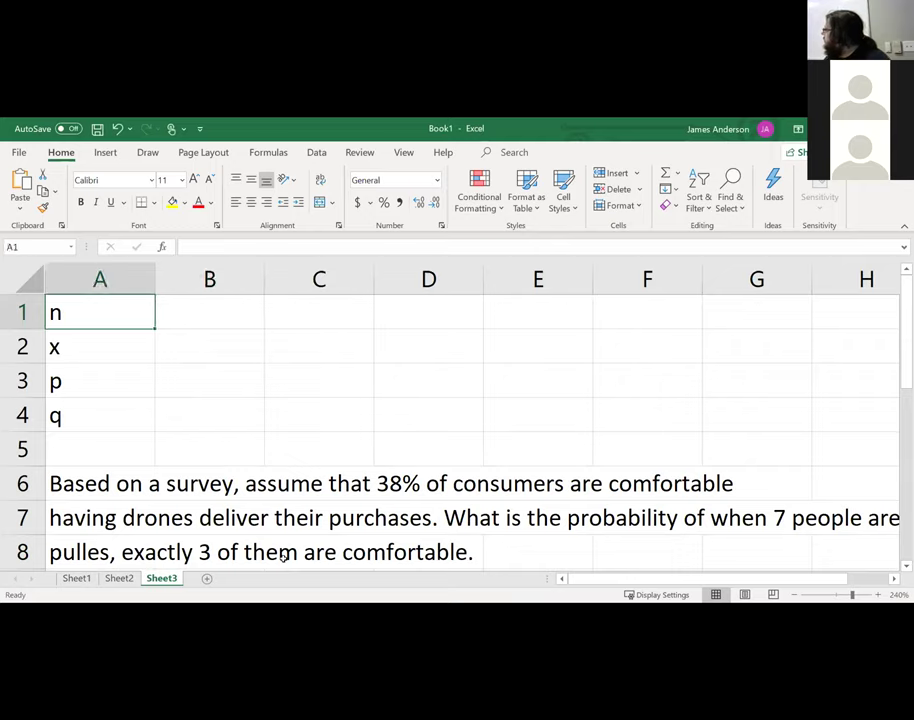
pyautogui.press('Down')
pyautogui.press('Down')
pyautogui.press('Down')
pyautogui.press('Down')
pyautogui.press('Down')
pyautogui.press('Down')
pyautogui.press('Down')
pyautogui.press('Down')
pyautogui.press('Down')
pyautogui.press('Up')
pyautogui.press('Up')
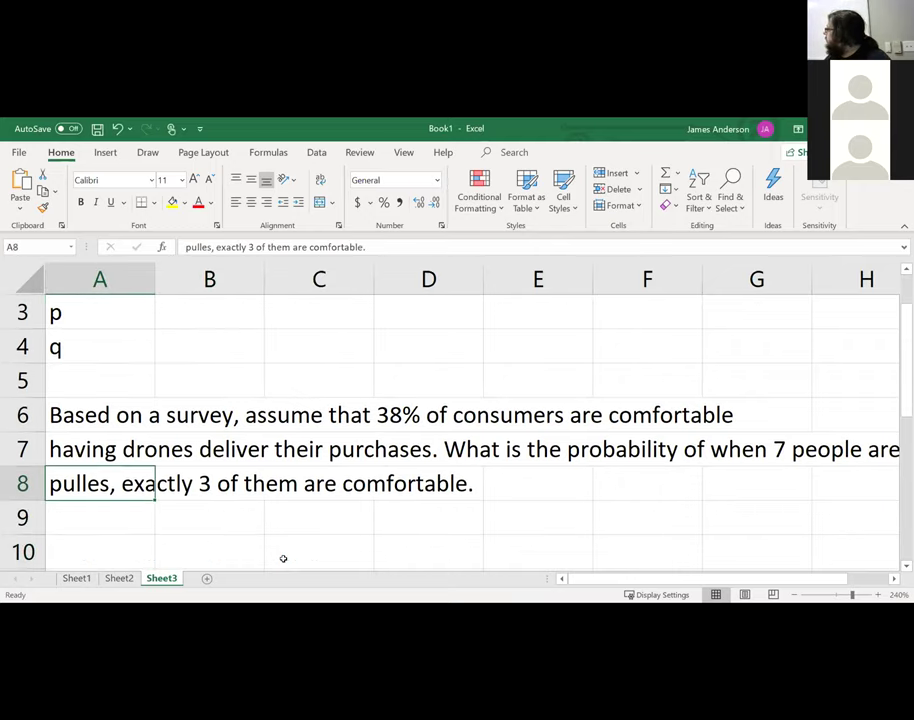
pyautogui.press('F2')
pyautogui.press('Home')
pyautogui.press('Right')
pyautogui.press('Delete')
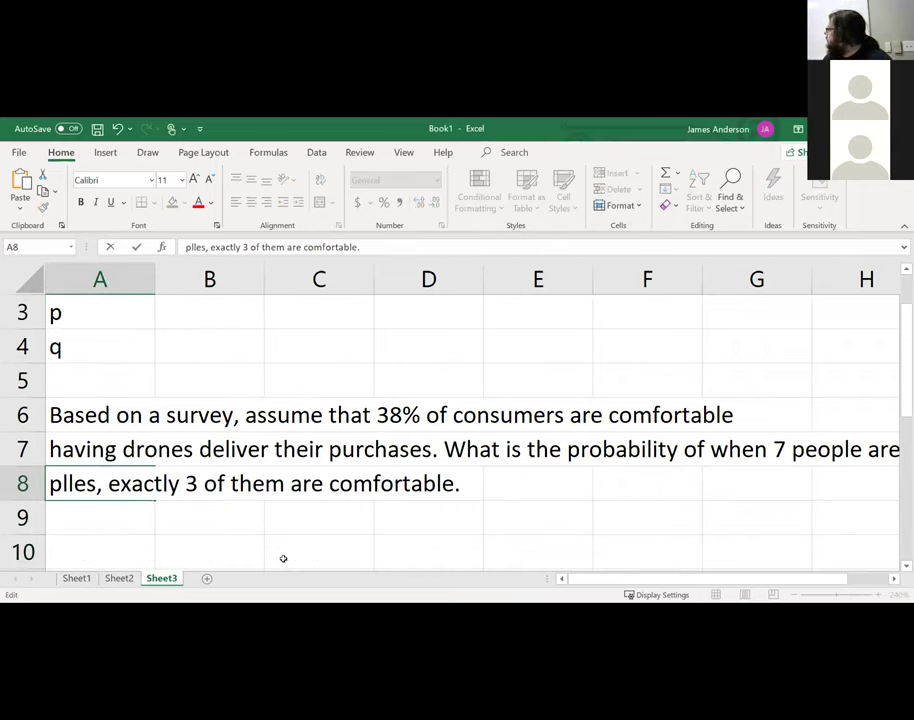
pyautogui.write('o')
pyautogui.press('Right')
pyautogui.press('Right')
pyautogui.press('Right')
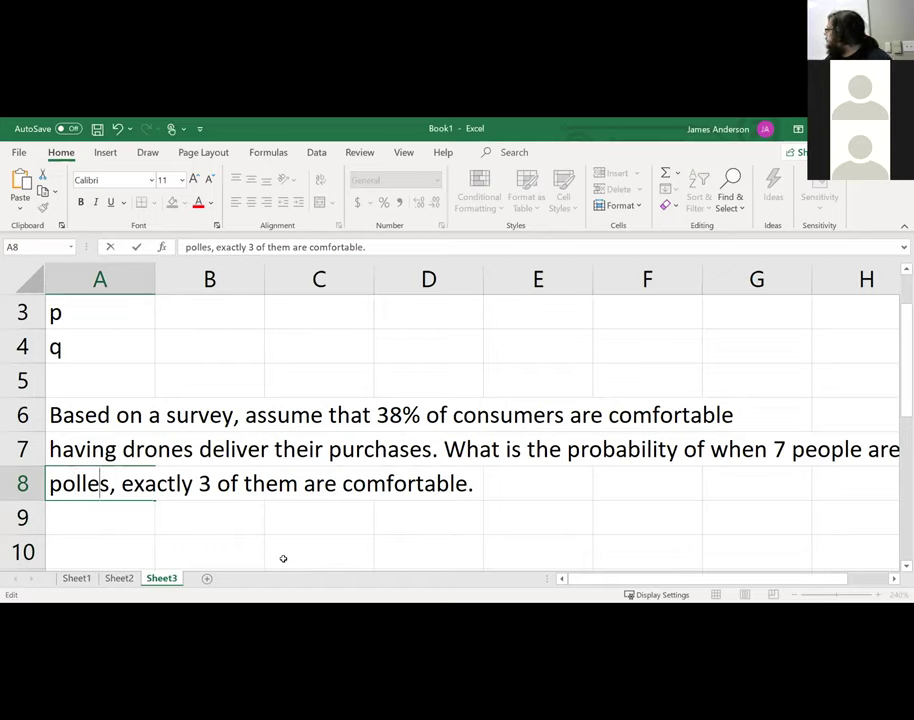
pyautogui.press('Delete')
pyautogui.write('d')
pyautogui.press('Return')
pyautogui.press('Up')
pyautogui.press('Up')
pyautogui.press('Up')
pyautogui.press('Up')
pyautogui.press('Up')
pyautogui.press('Up')
pyautogui.press('Up')
pyautogui.press('Up')
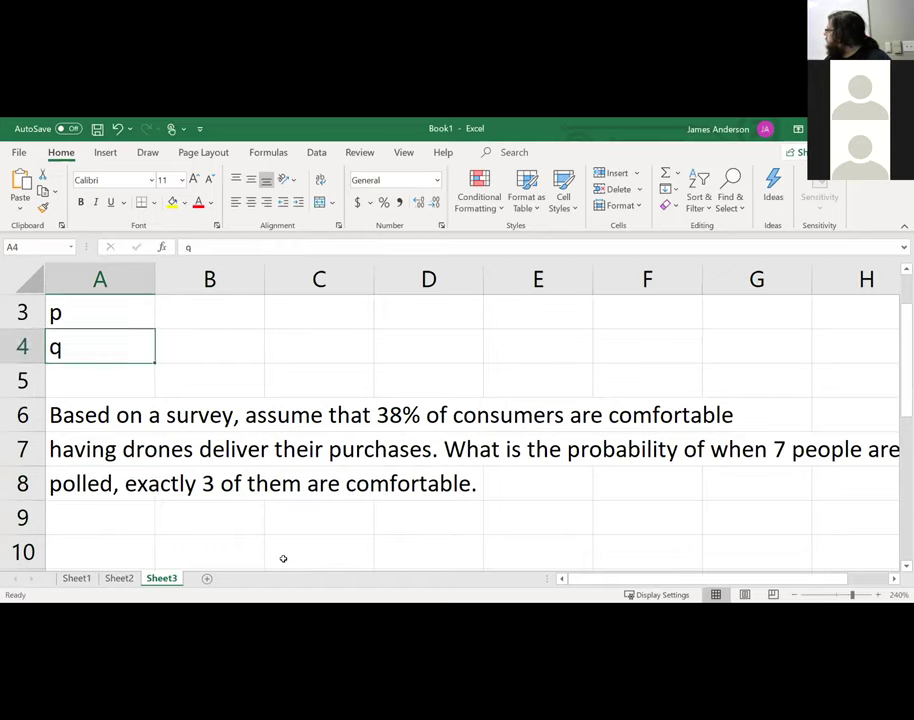
# Enter n 7, x 3 and p 0.38 in B1:B3, and q as =1-B3 in B4.
pyautogui.press('Right')
pyautogui.write('7')
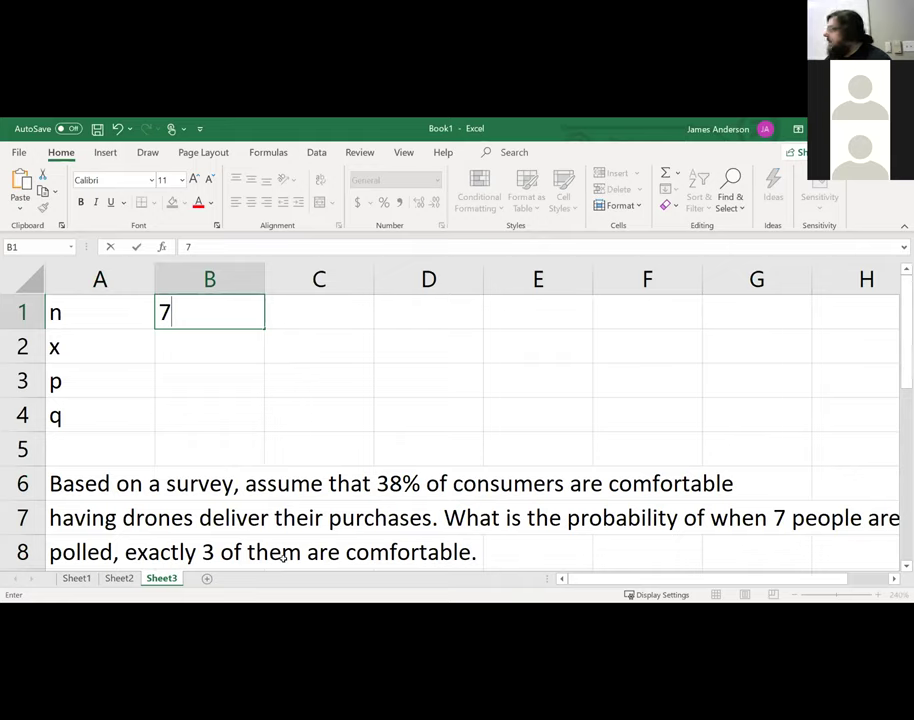
pyautogui.press('Return')
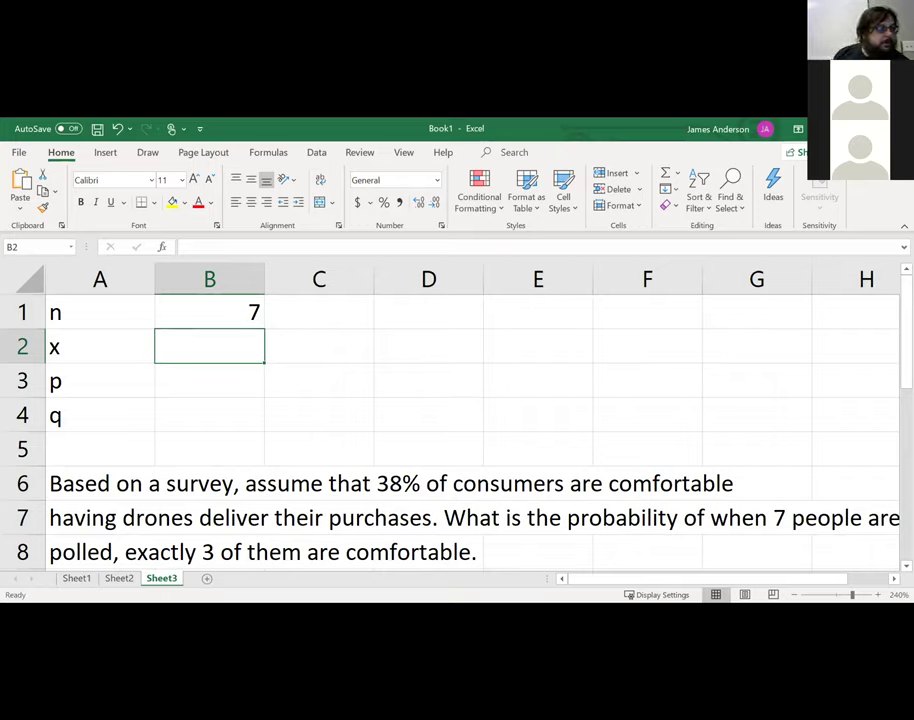
pyautogui.write('3')
pyautogui.press('Return')
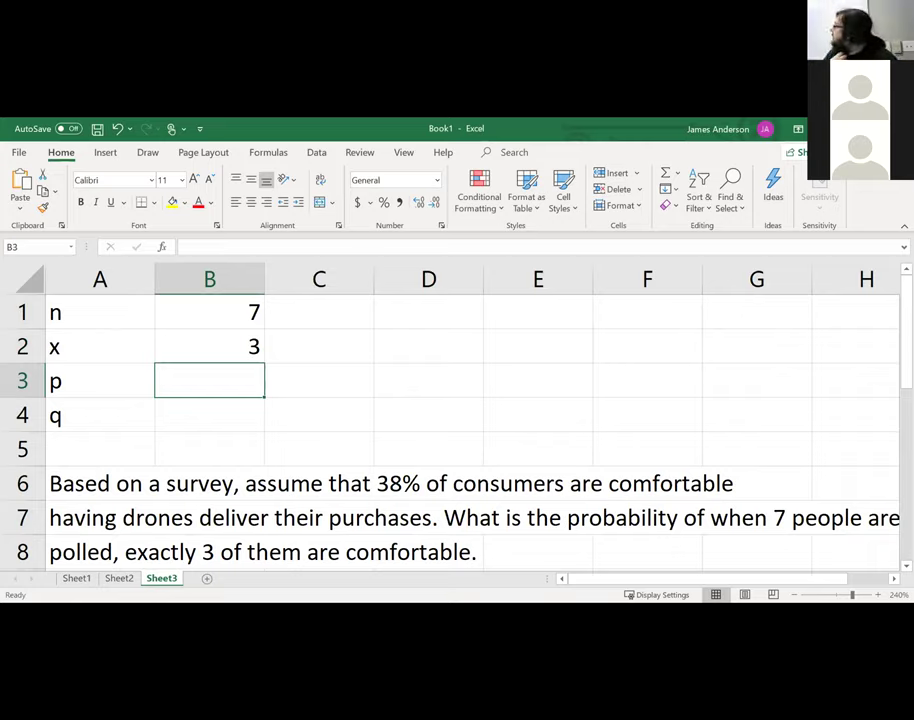
pyautogui.write('.38')
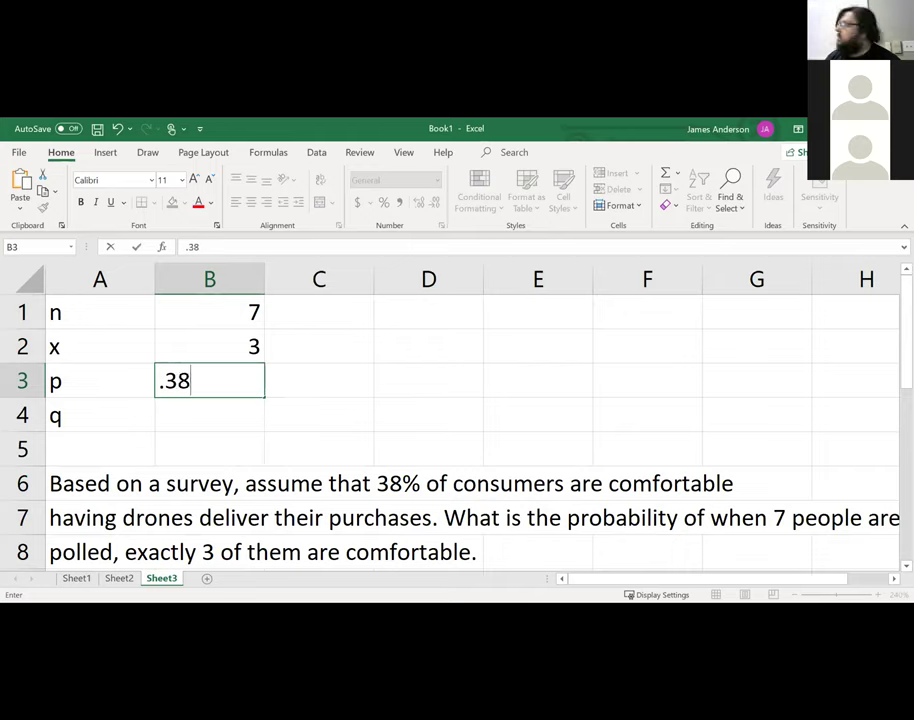
pyautogui.press('Return')
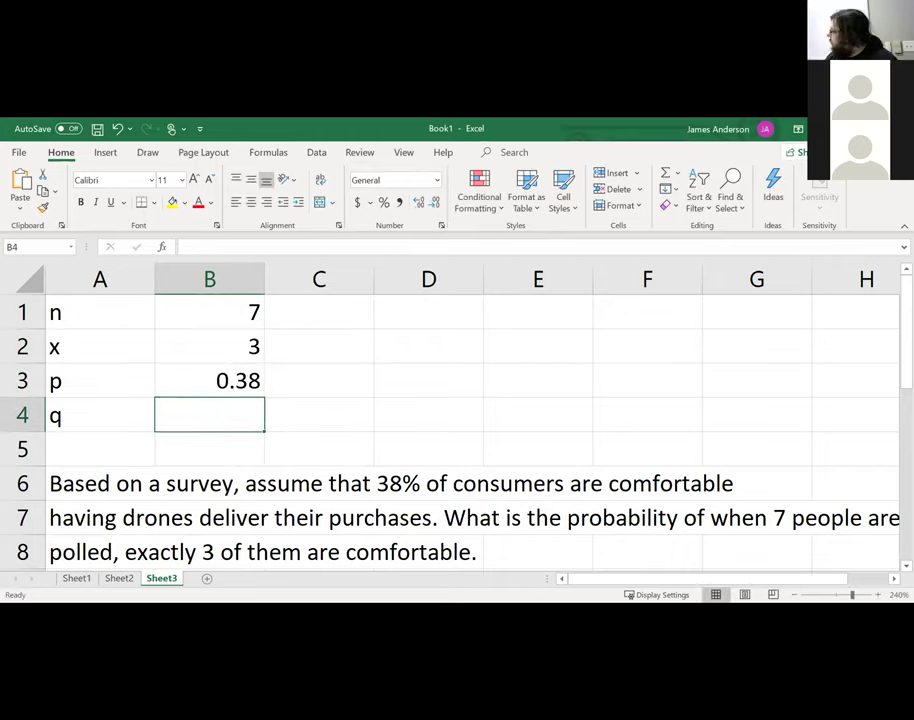
pyautogui.write('=1-')
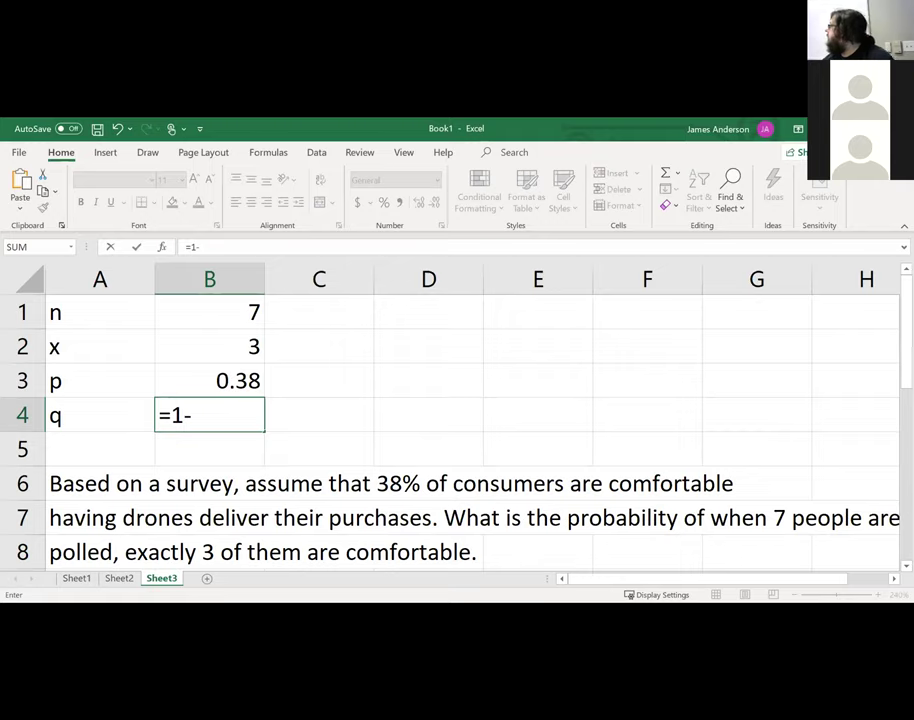
pyautogui.click(262, 380)
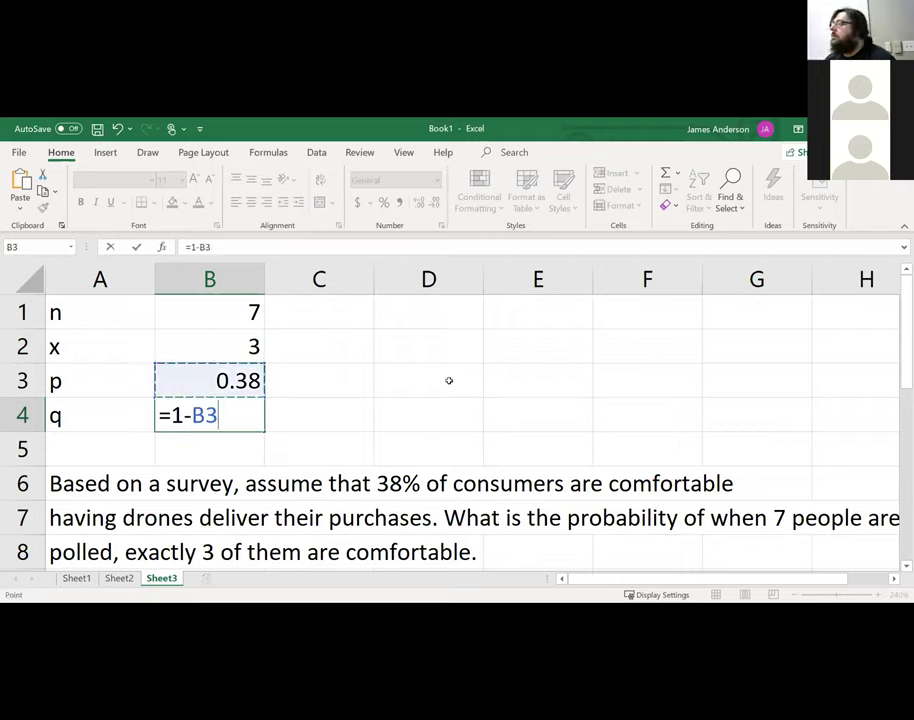
pyautogui.press('Return')
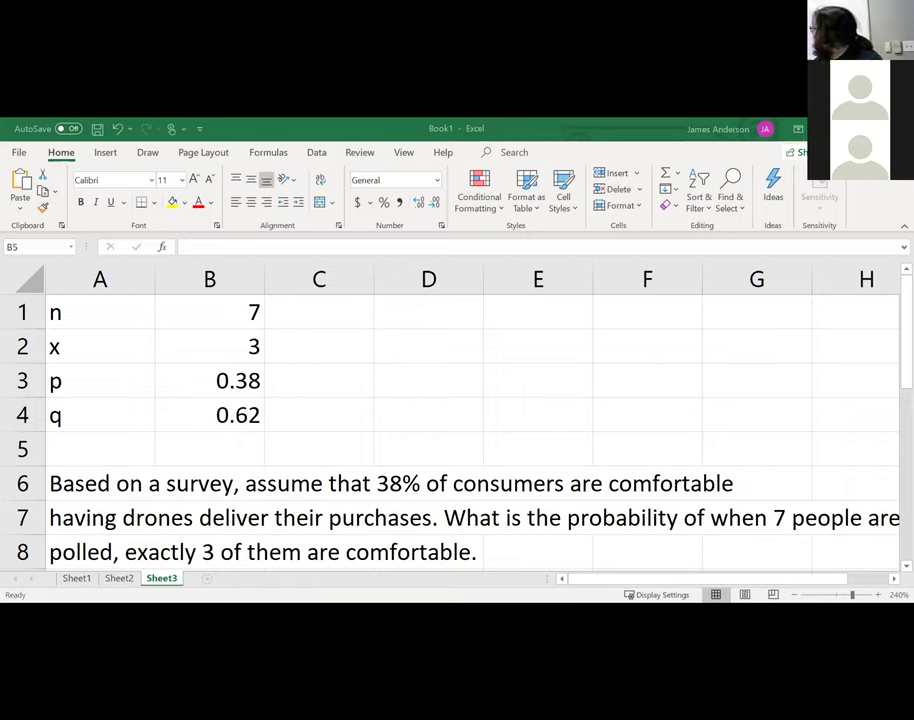
# Label D1 'P(x)' and enter =FACT(B1)/(FACT(B1-B2)) in E1, accepting Excel's correction.
pyautogui.click(427, 309)
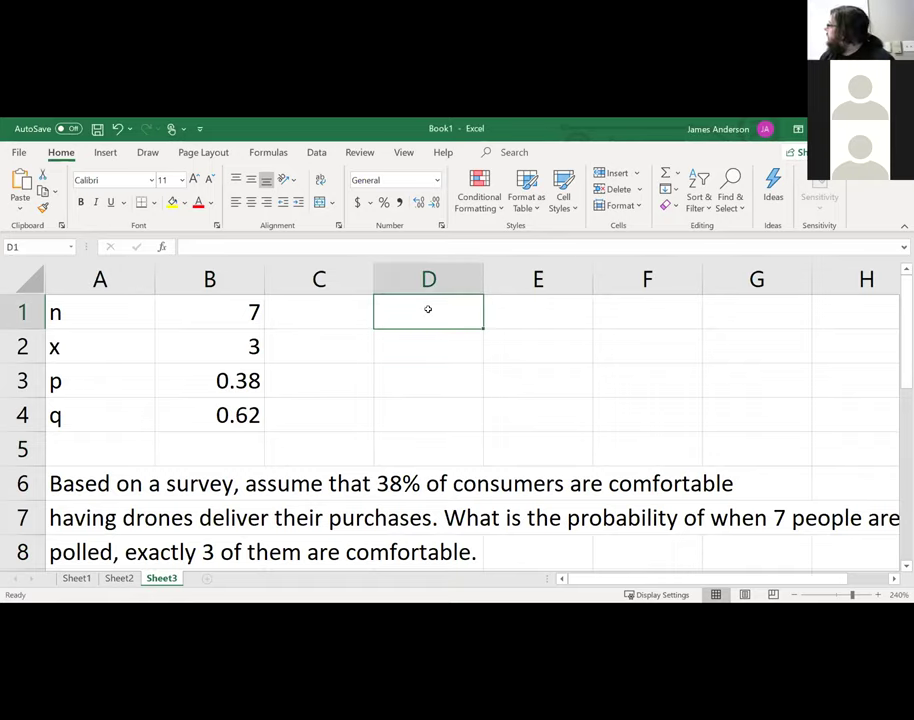
pyautogui.write('P(x)')
pyautogui.press('Tab')
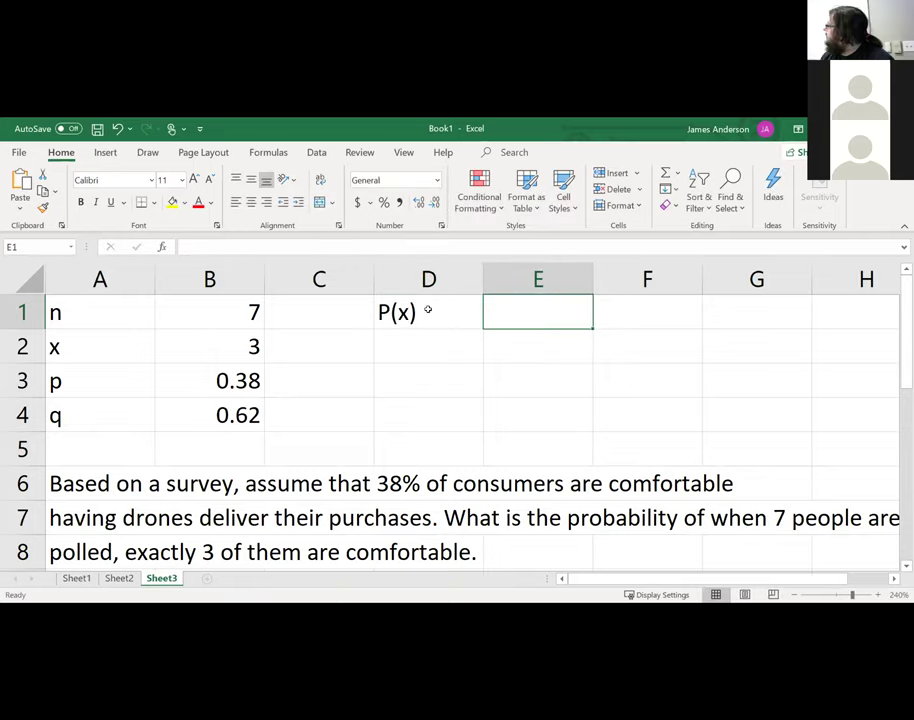
pyautogui.write('=')
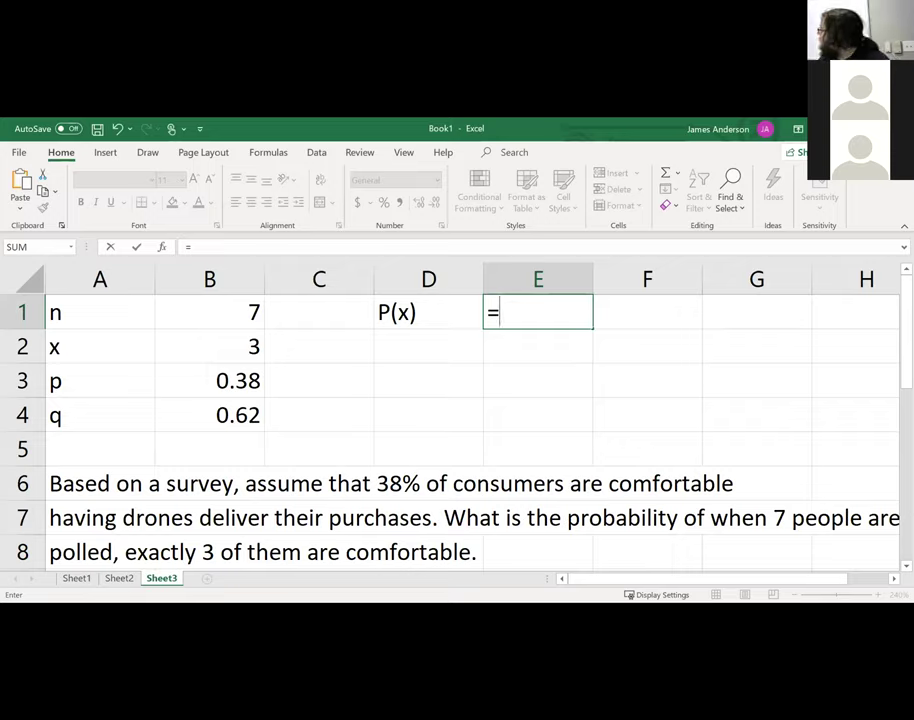
pyautogui.write('fa')
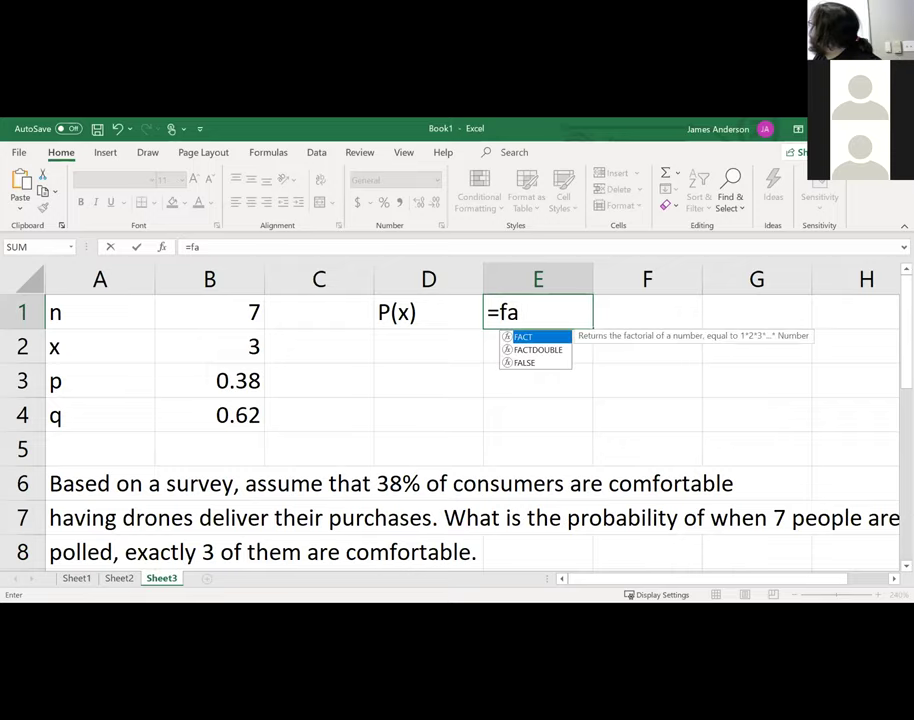
pyautogui.press('Tab')
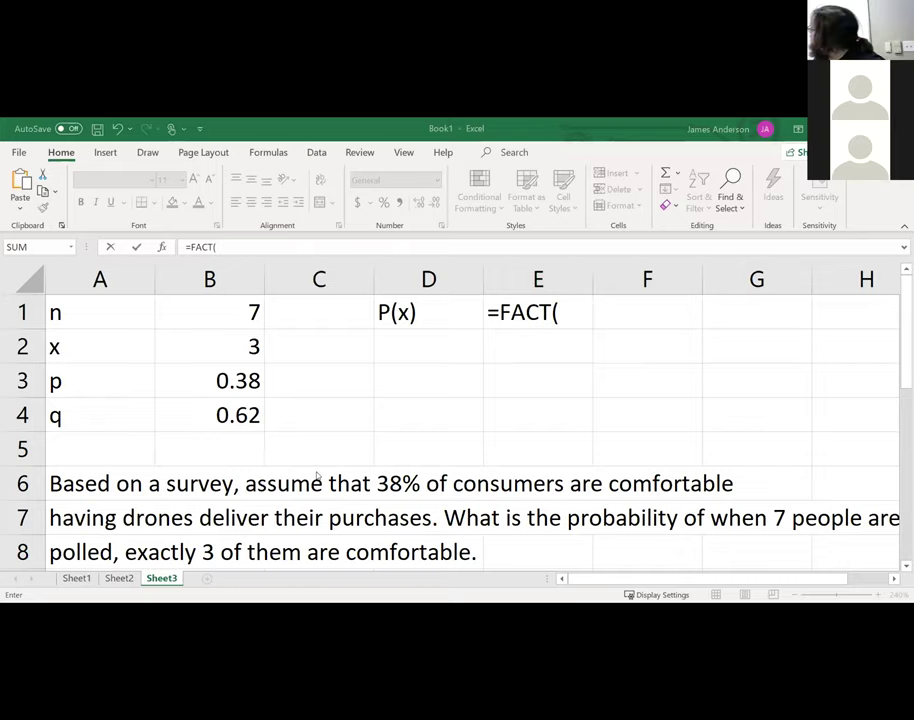
pyautogui.click(228, 313)
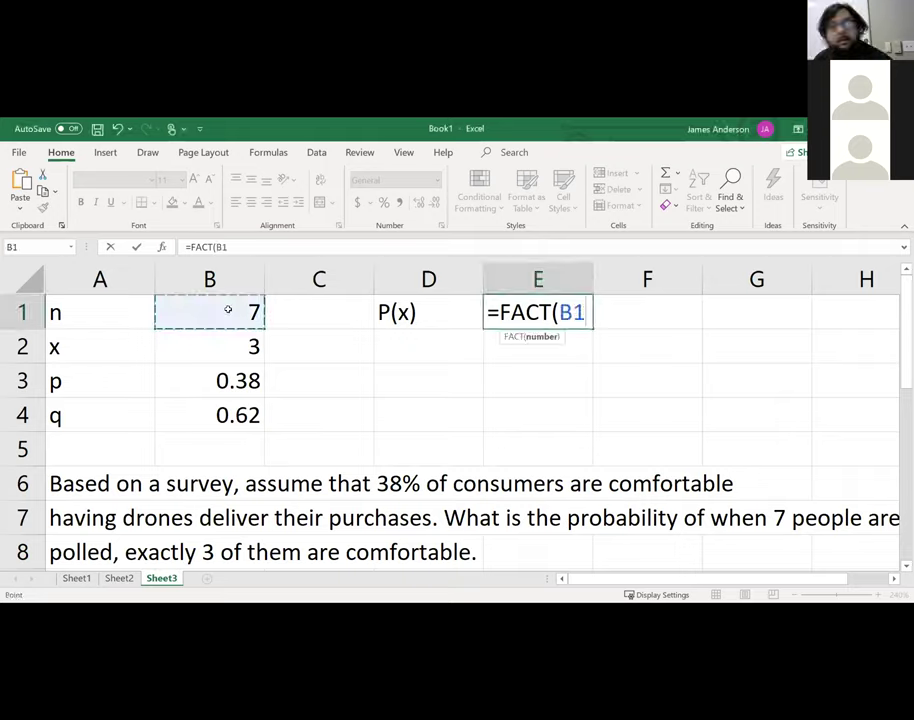
pyautogui.write(')/(')
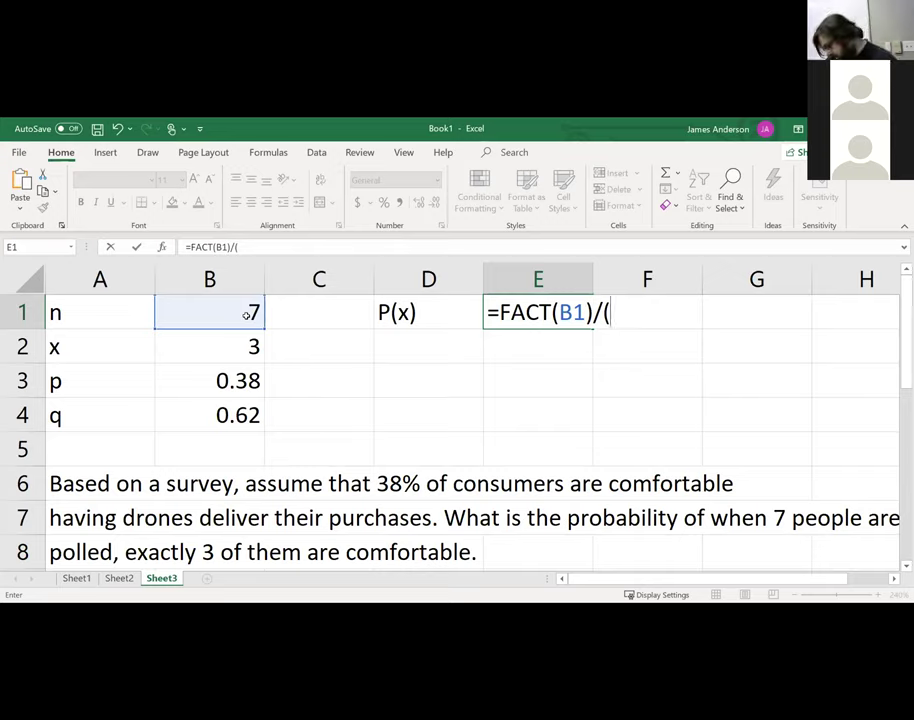
pyautogui.write('(')
pyautogui.click(245, 315)
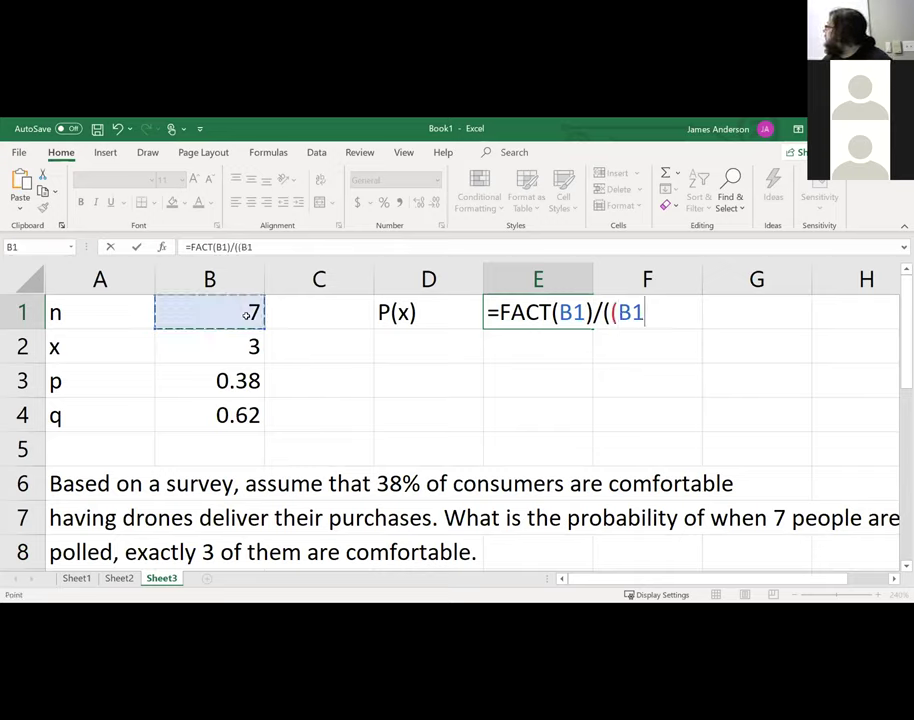
pyautogui.write('-')
pyautogui.click(244, 349)
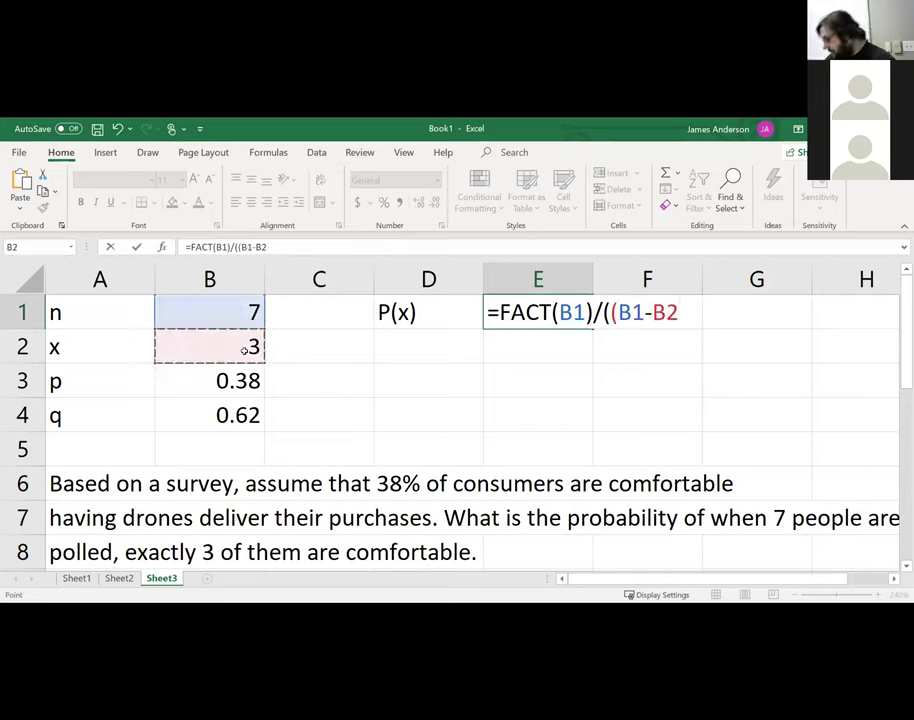
pyautogui.write(')')
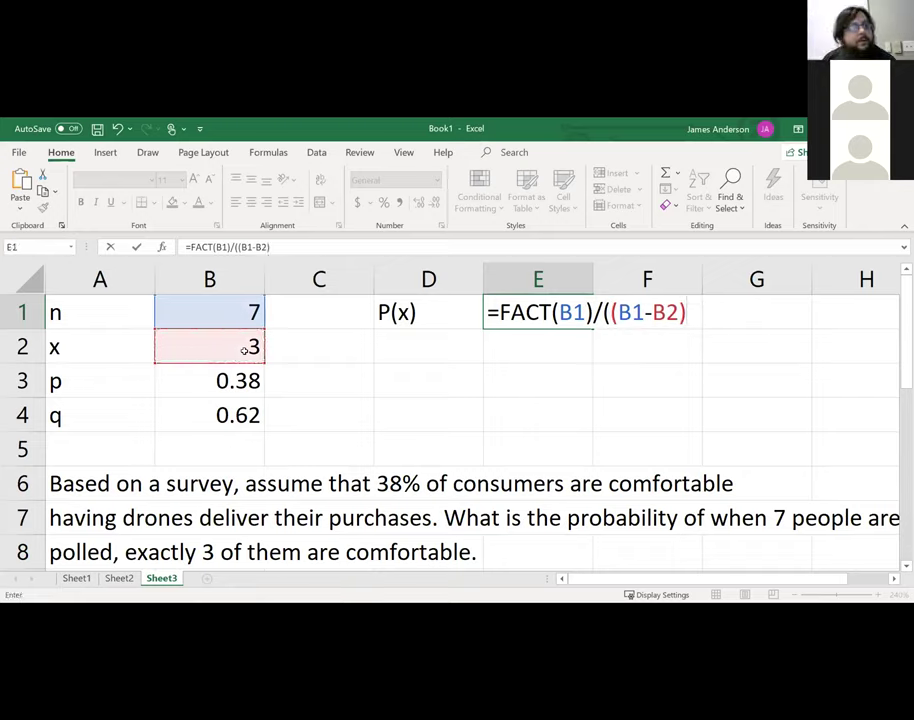
pyautogui.press('Return')
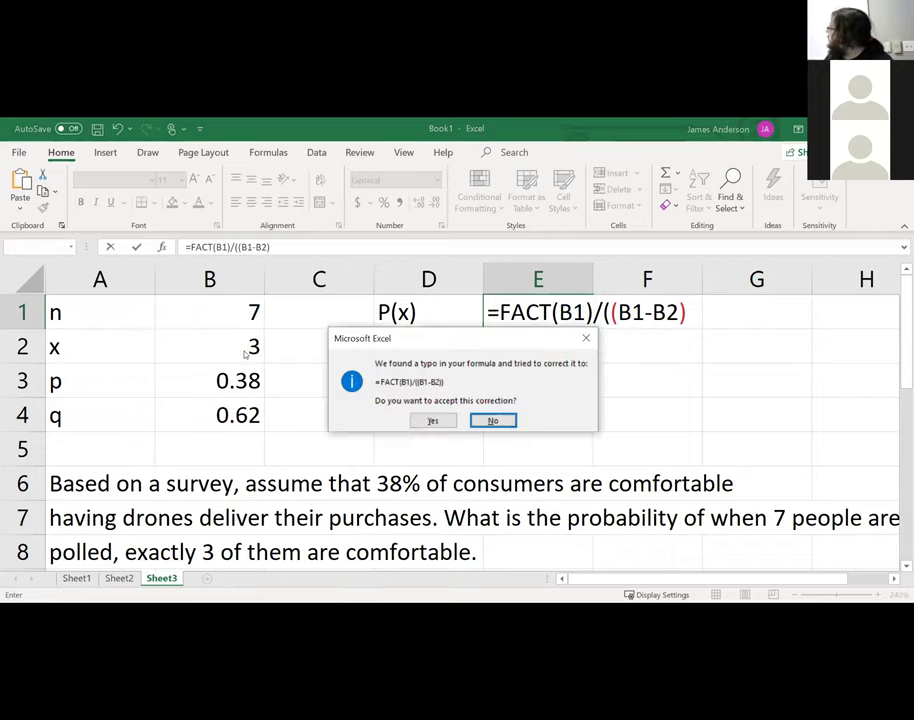
pyautogui.press('Tab')
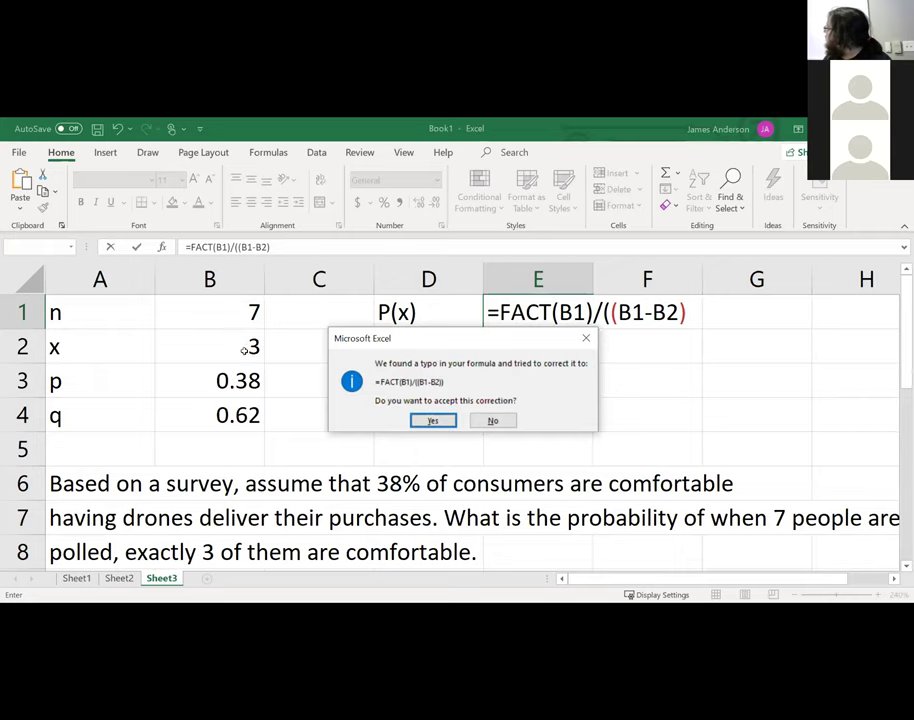
pyautogui.press('Return')
# Complete E1's denominator with *FACT(B2) so the combination equals 35.
pyautogui.press('F2')
pyautogui.press('Left')
pyautogui.press('Left')
pyautogui.press('Left')
pyautogui.press('Left')
pyautogui.press('Left')
pyautogui.press('Left')
pyautogui.press('Left')
pyautogui.press('Left')
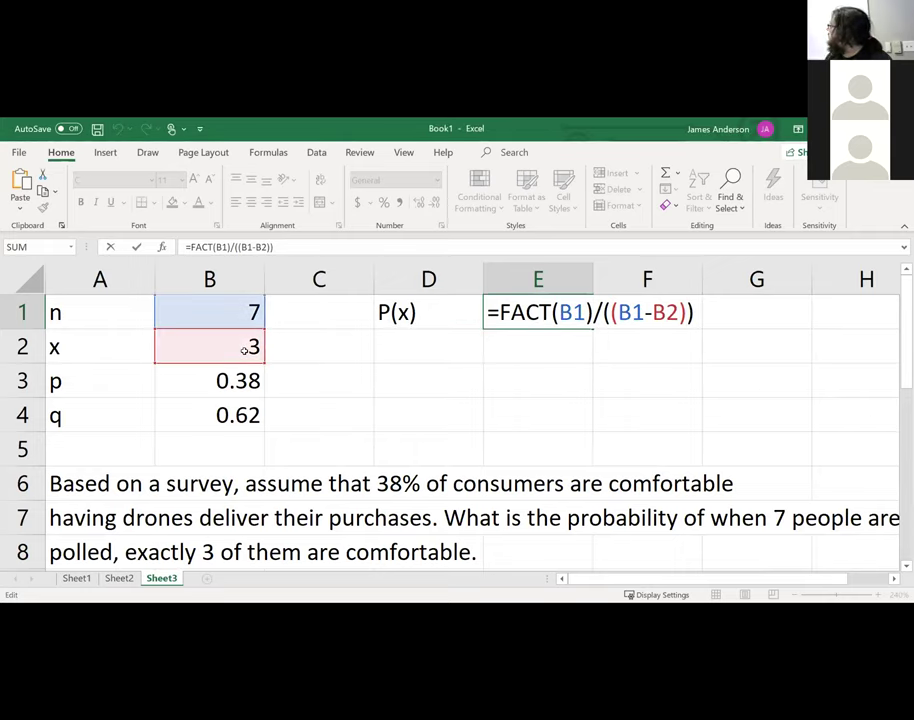
pyautogui.write('FACT')
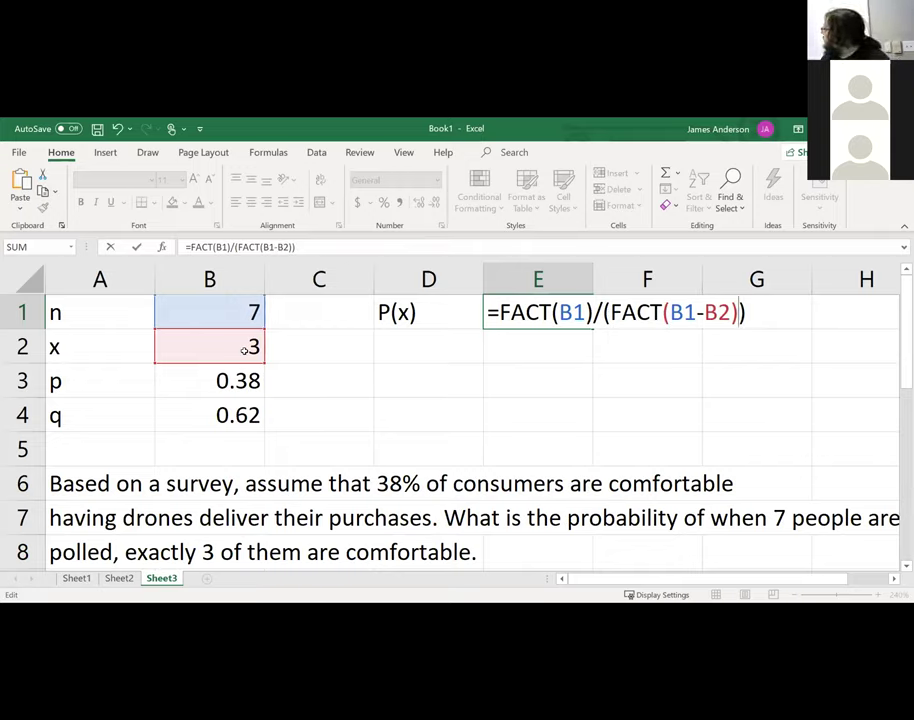
pyautogui.write('fa')
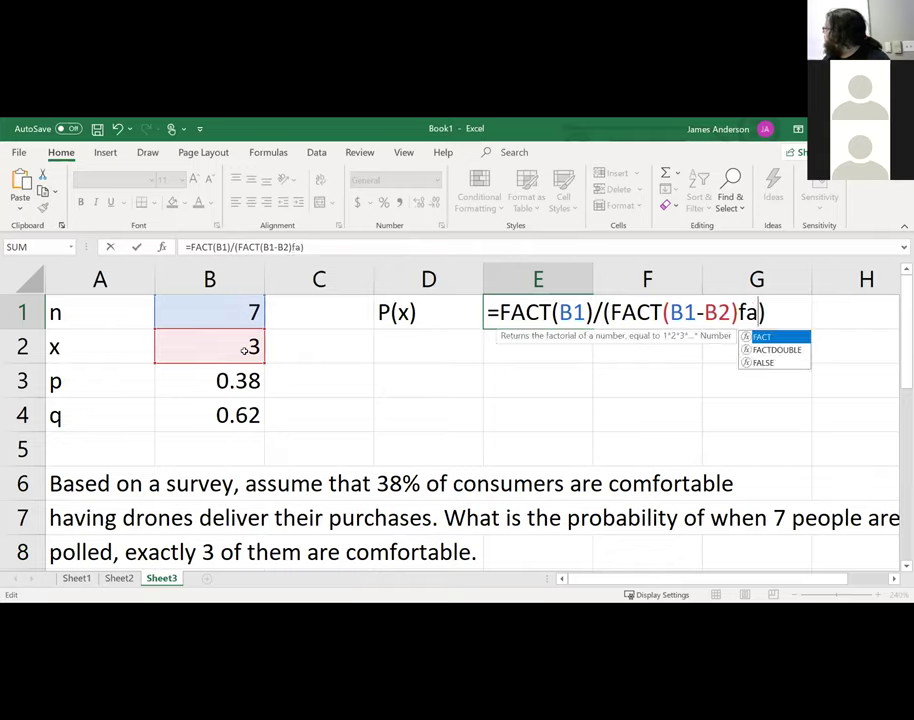
pyautogui.press('BackSpace')
pyautogui.press('BackSpace')
pyautogui.write('*fact')
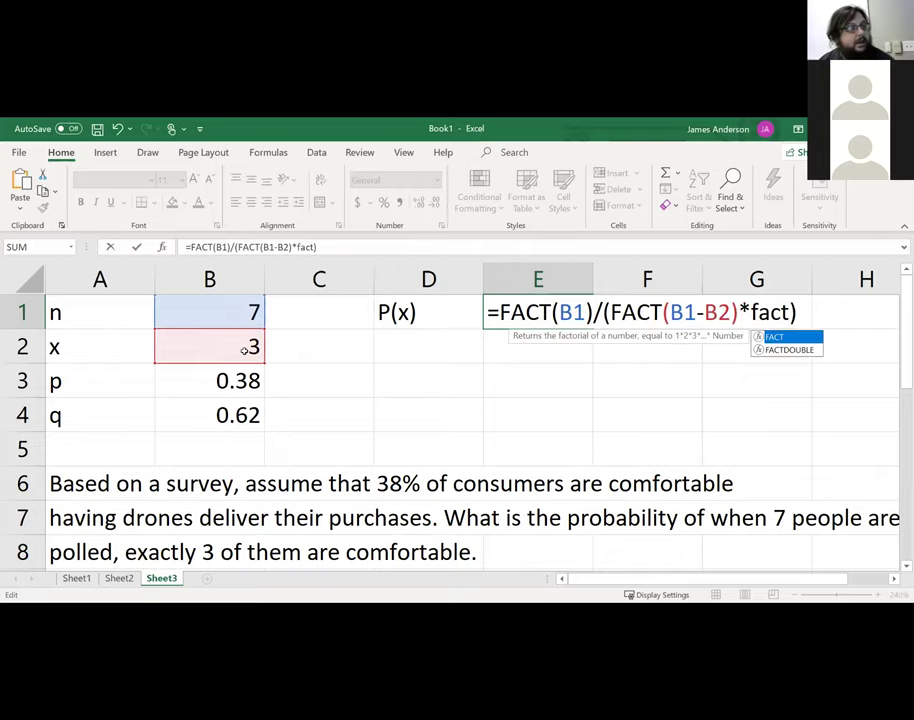
pyautogui.press('Tab')
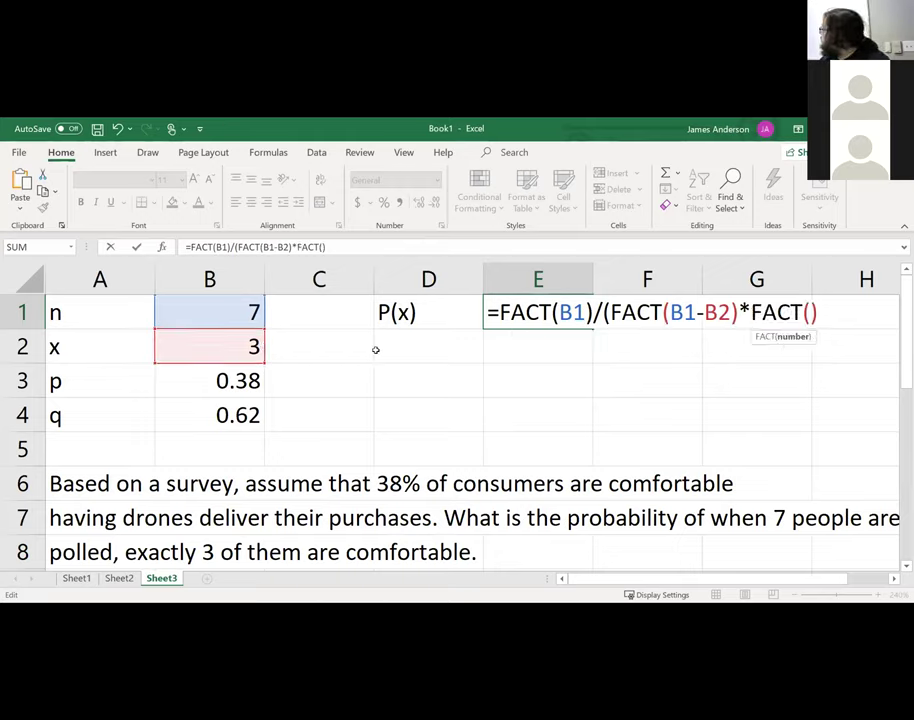
pyautogui.click(248, 351)
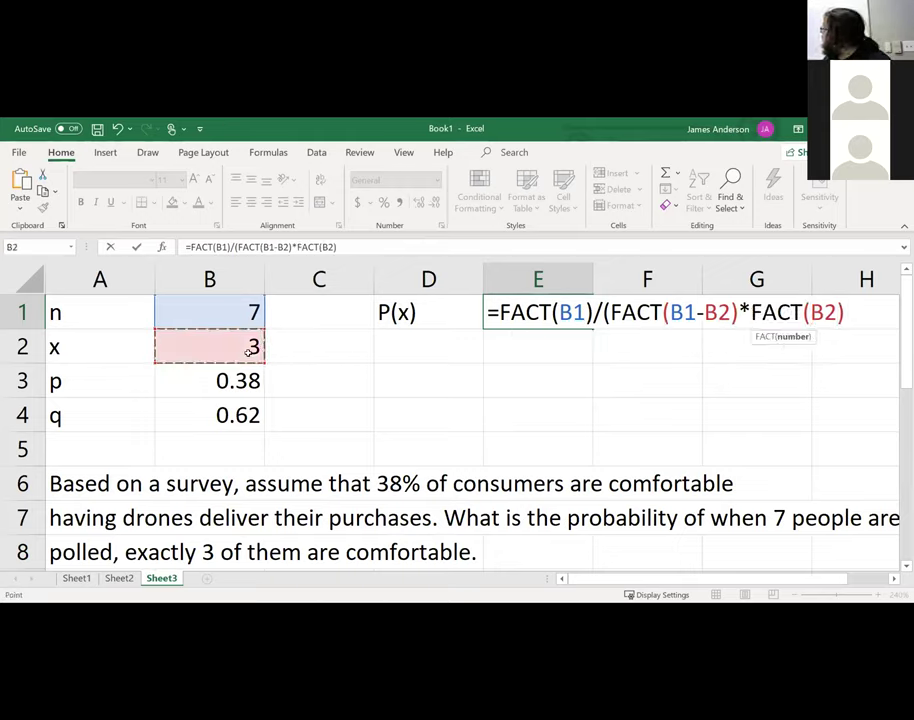
pyautogui.press('Right')
pyautogui.click(250, 351)
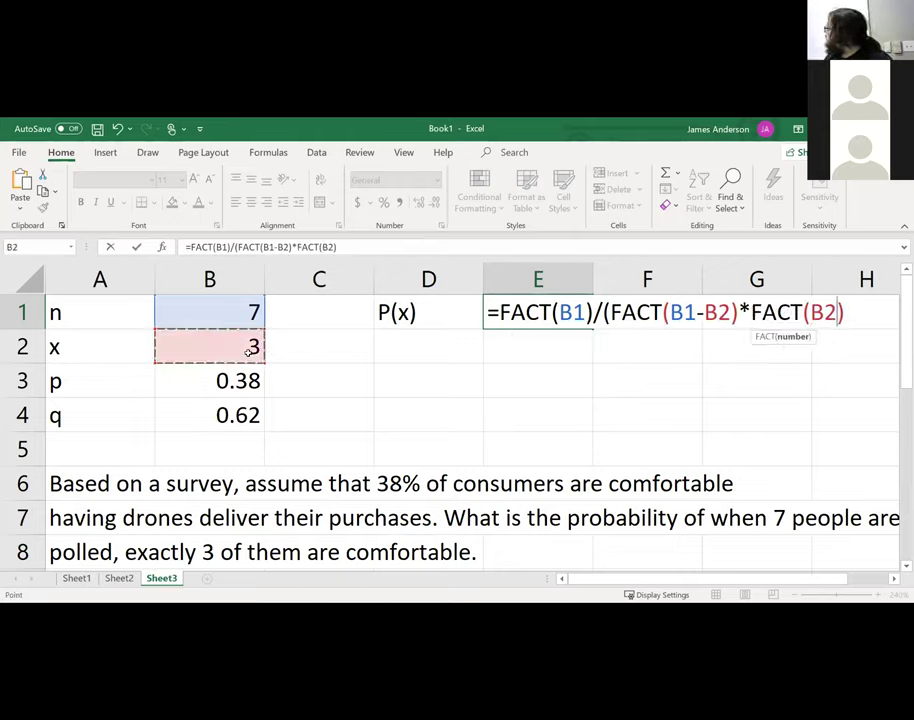
pyautogui.press('Return')
pyautogui.press('Return')
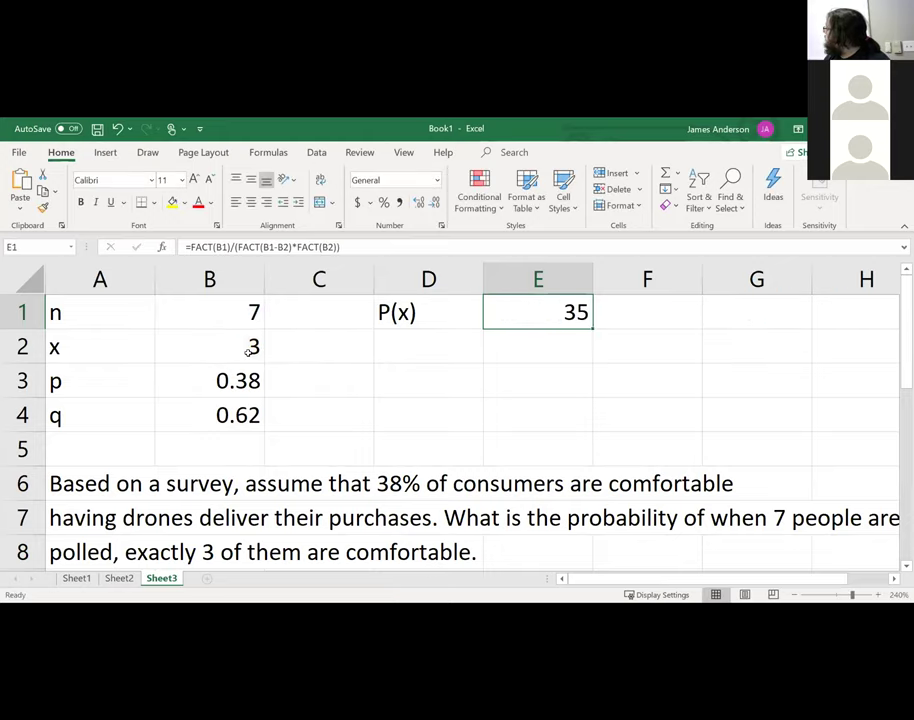
# Append *B3^B2*B4^(B1-B2) to E1's formula, giving P(x) = 0.28378249.
pyautogui.press('F2')
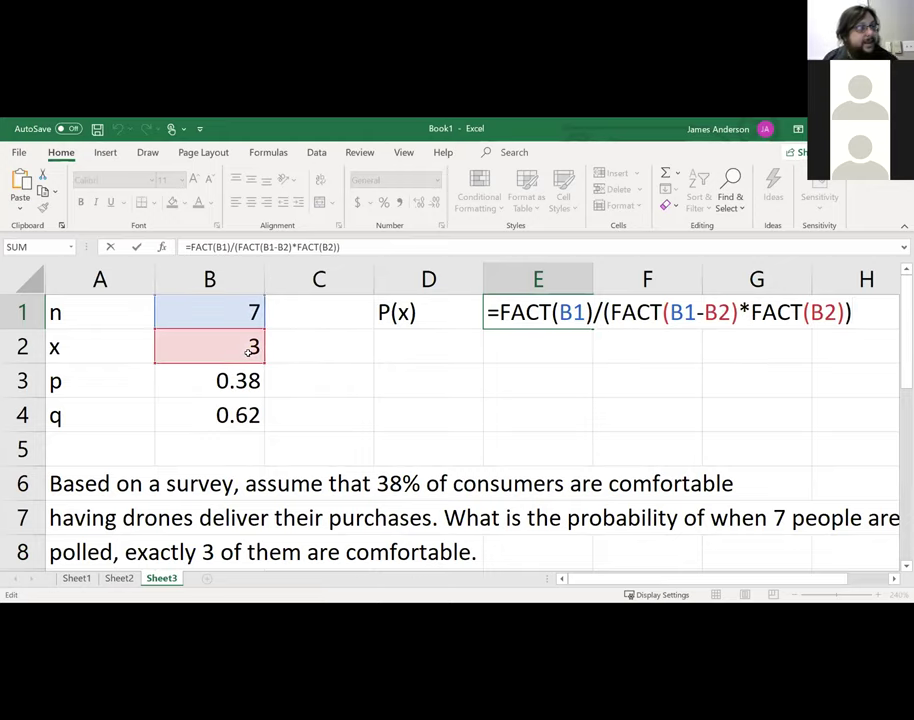
pyautogui.write('*')
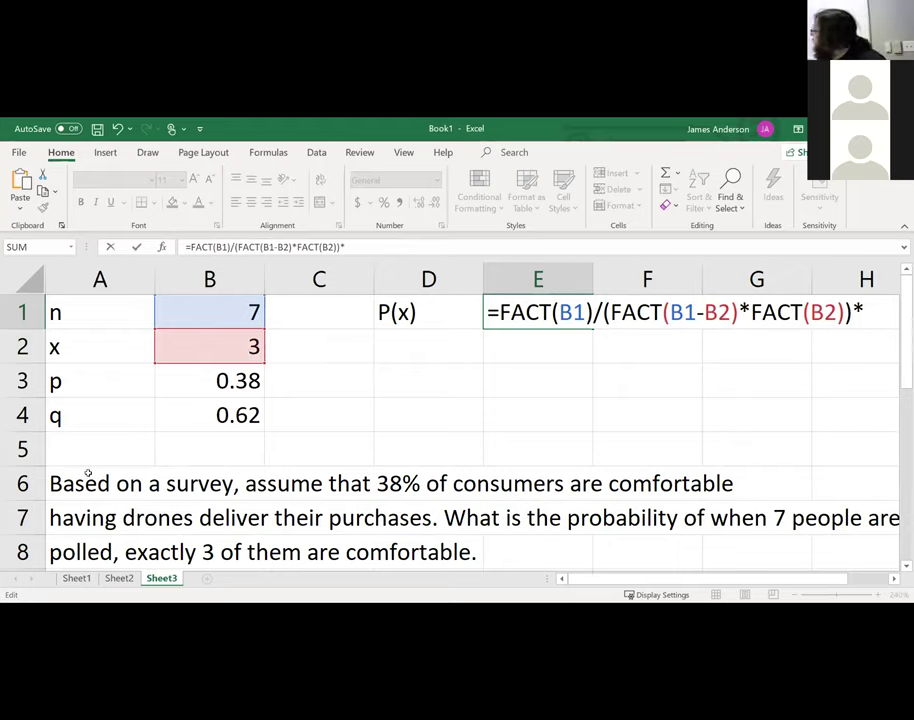
pyautogui.click(211, 381)
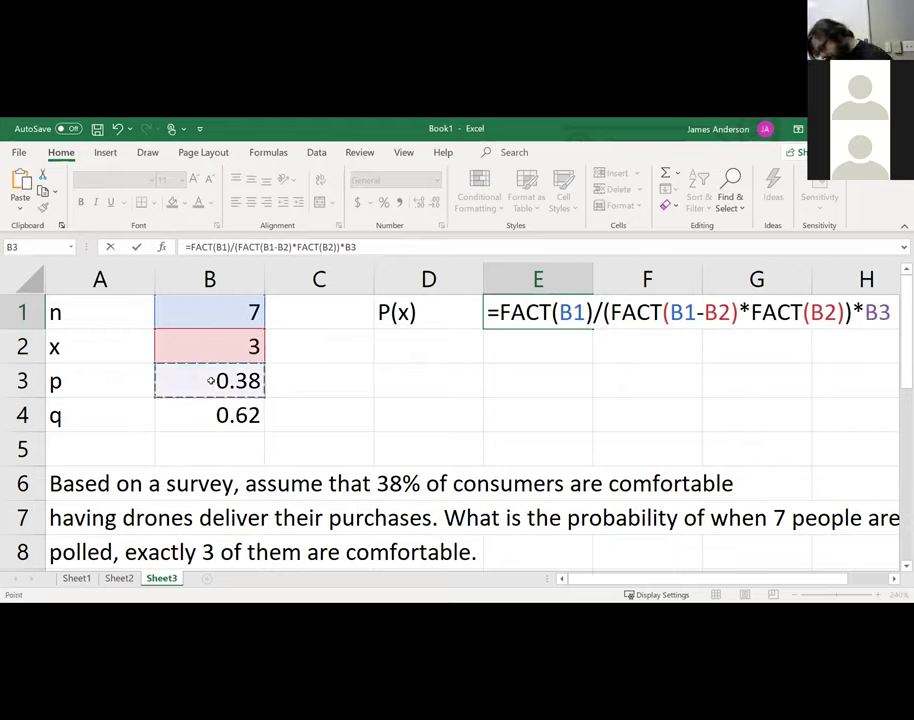
pyautogui.write('^')
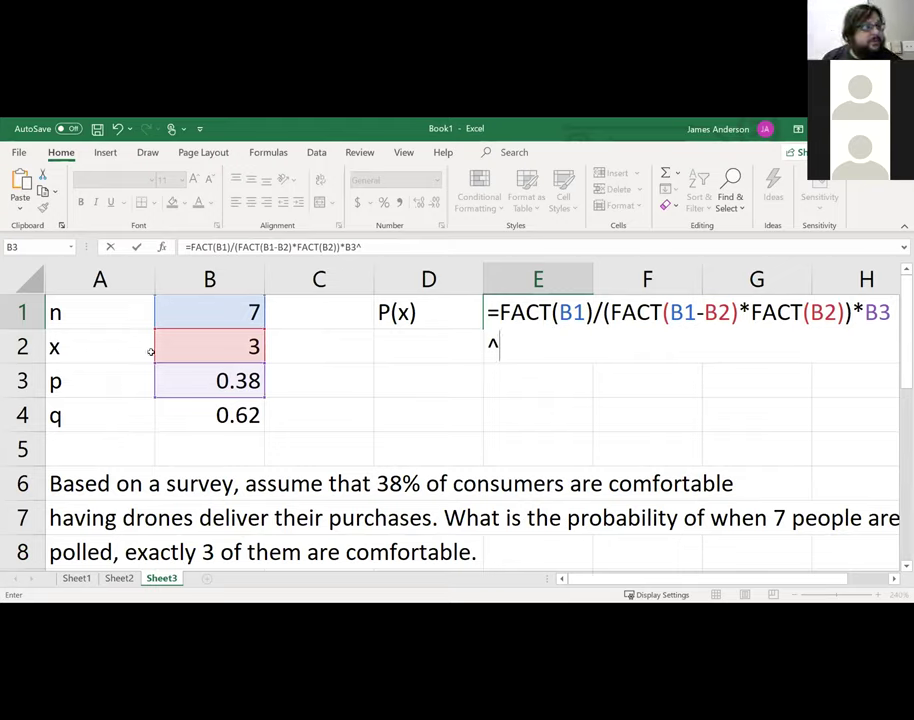
pyautogui.click(239, 349)
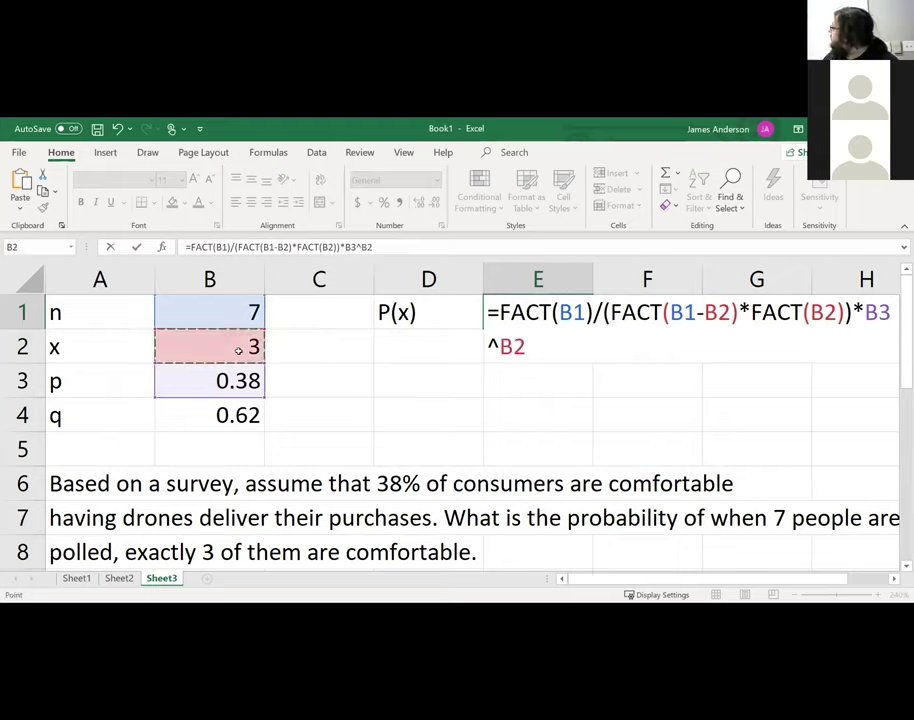
pyautogui.write('*')
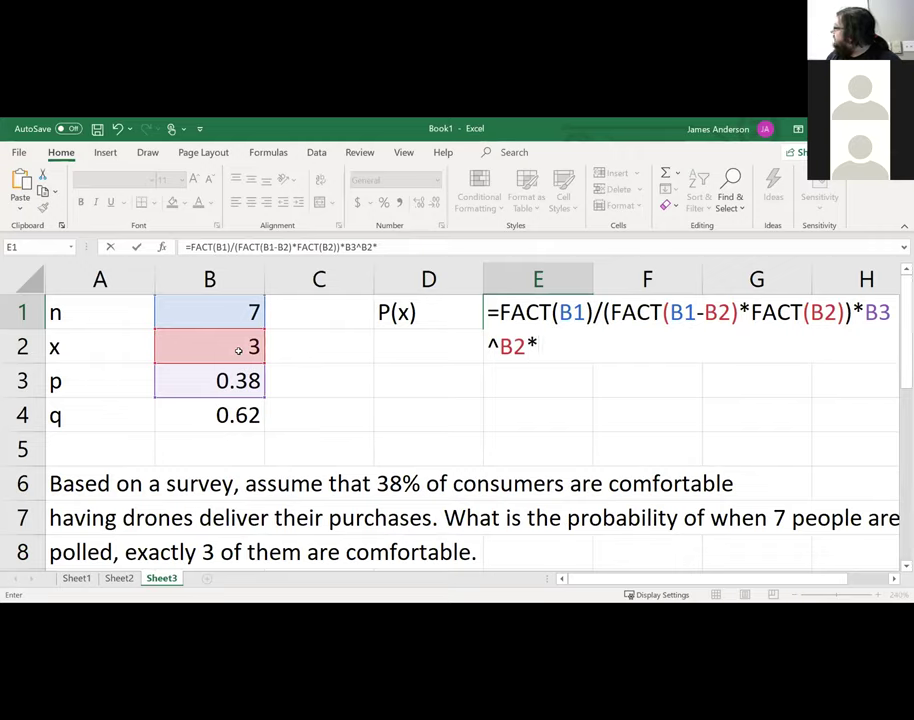
pyautogui.click(215, 411)
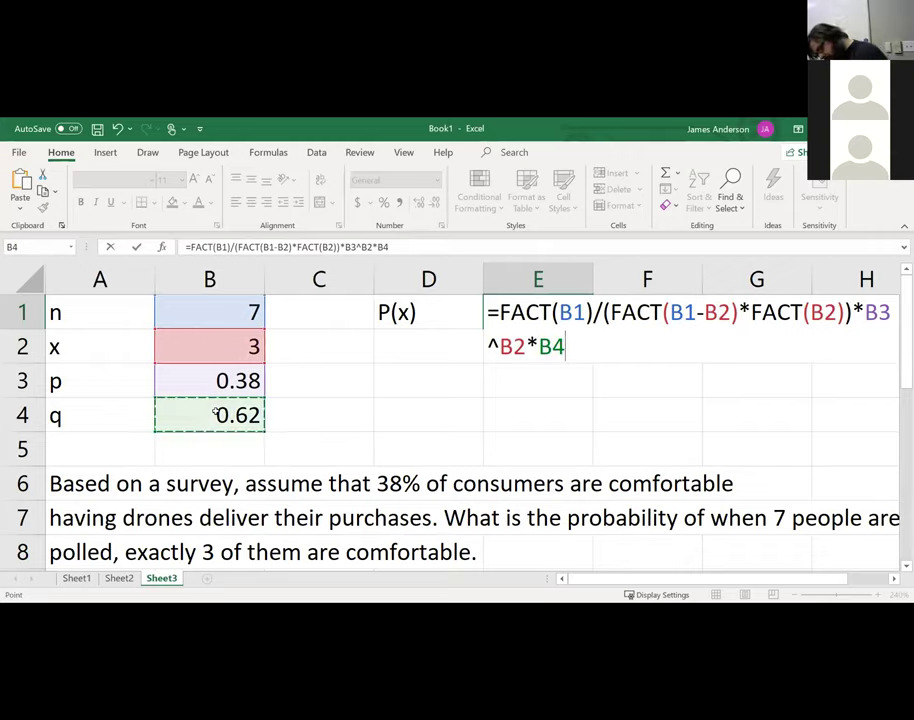
pyautogui.write('^(')
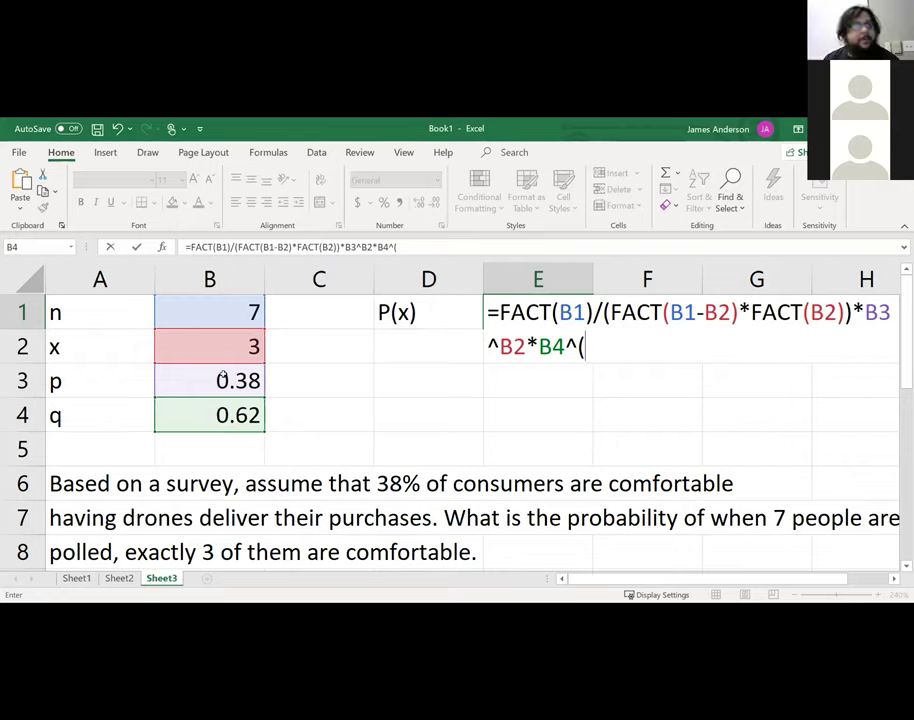
pyautogui.write('(')
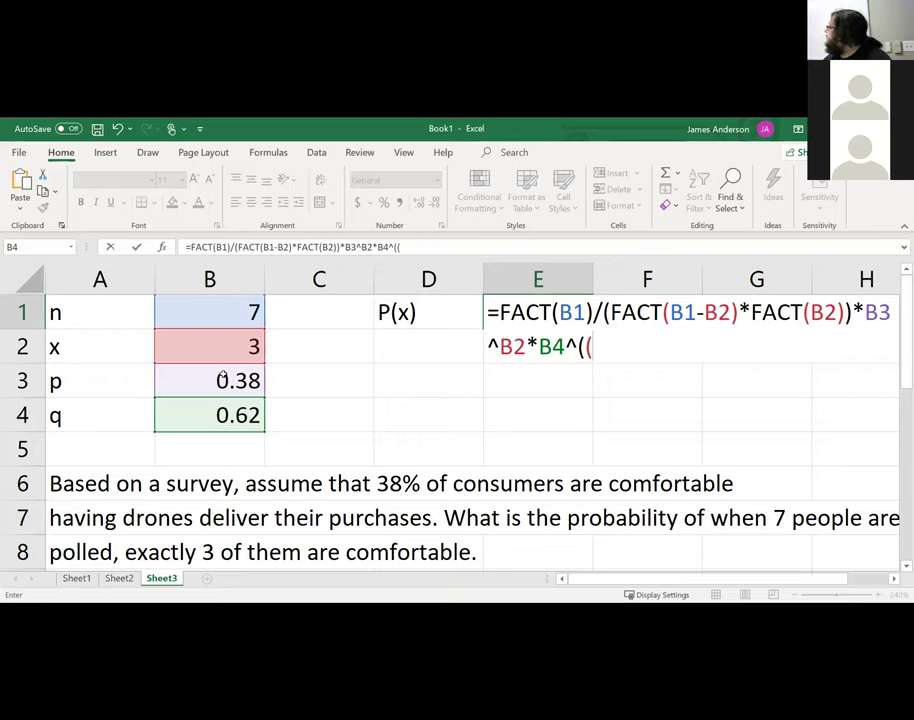
pyautogui.press('BackSpace')
pyautogui.click(255, 313)
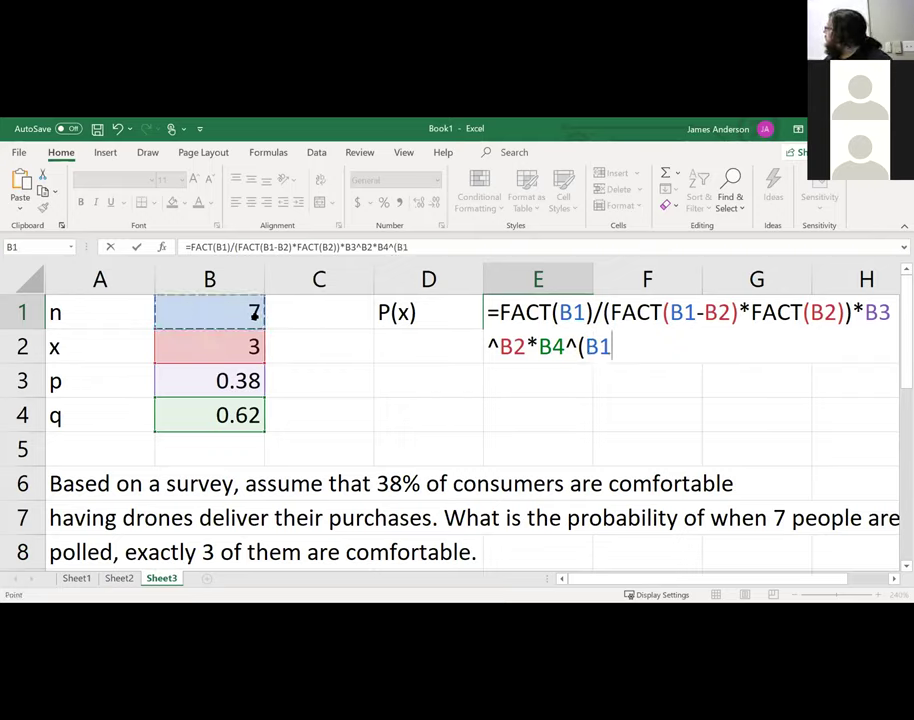
pyautogui.write('-')
pyautogui.click(246, 346)
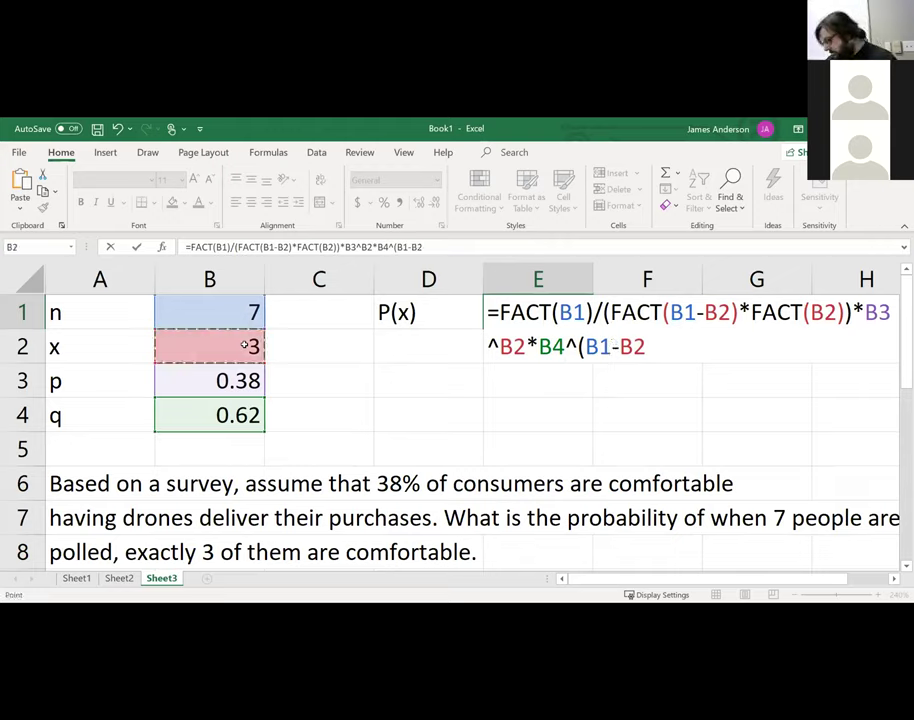
pyautogui.write(')')
pyautogui.press('Return')
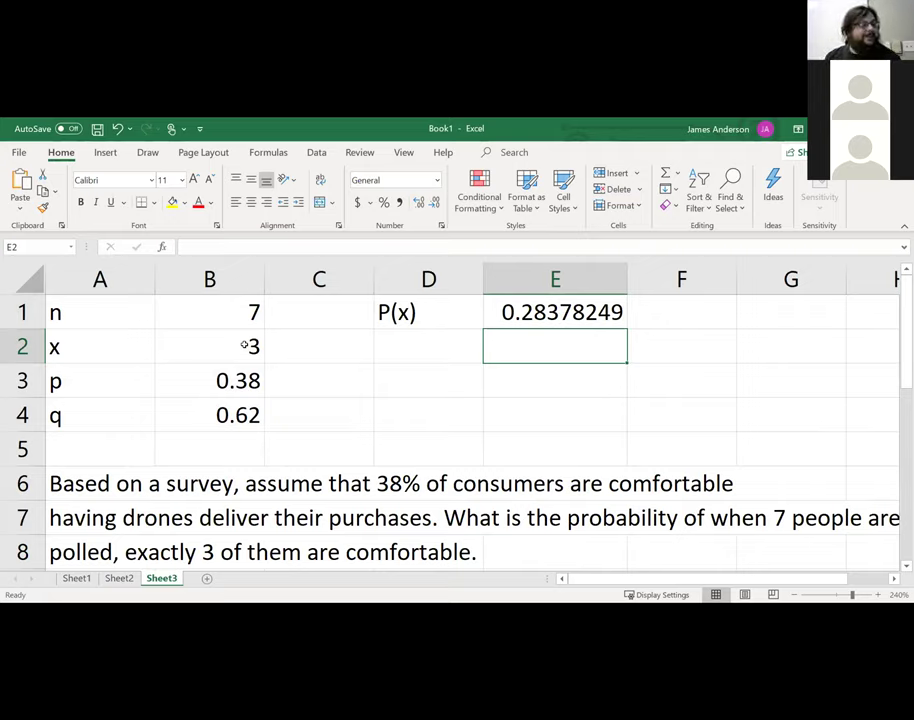
# Trim the E2 label back to 'P(x)=n!' and confirm it.
pyautogui.write('P')
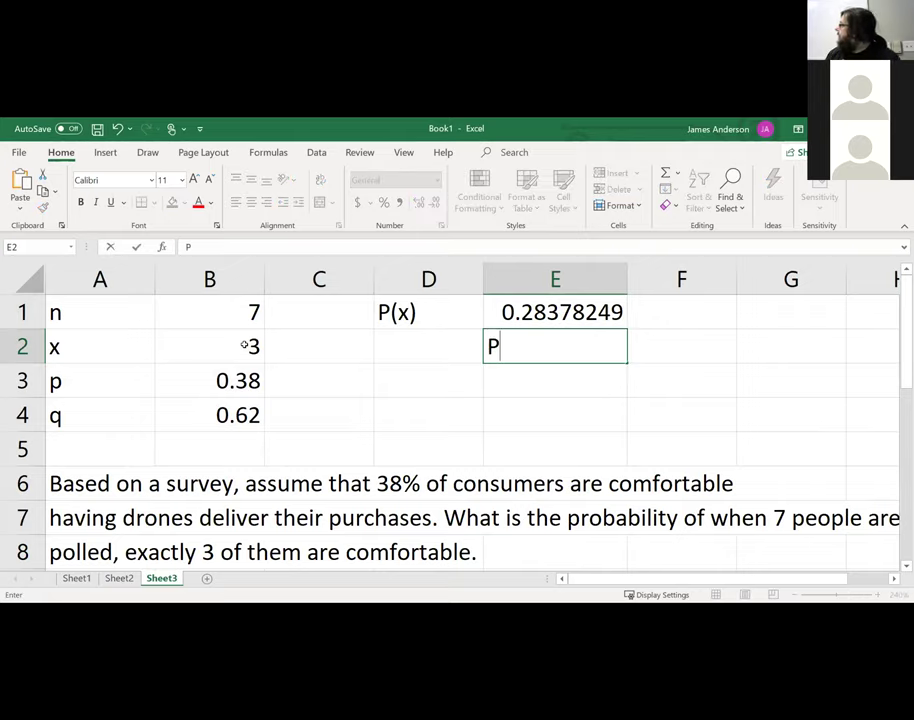
pyautogui.write('(x)=n!/(')
pyautogui.press('BackSpace')
pyautogui.press('BackSpace')
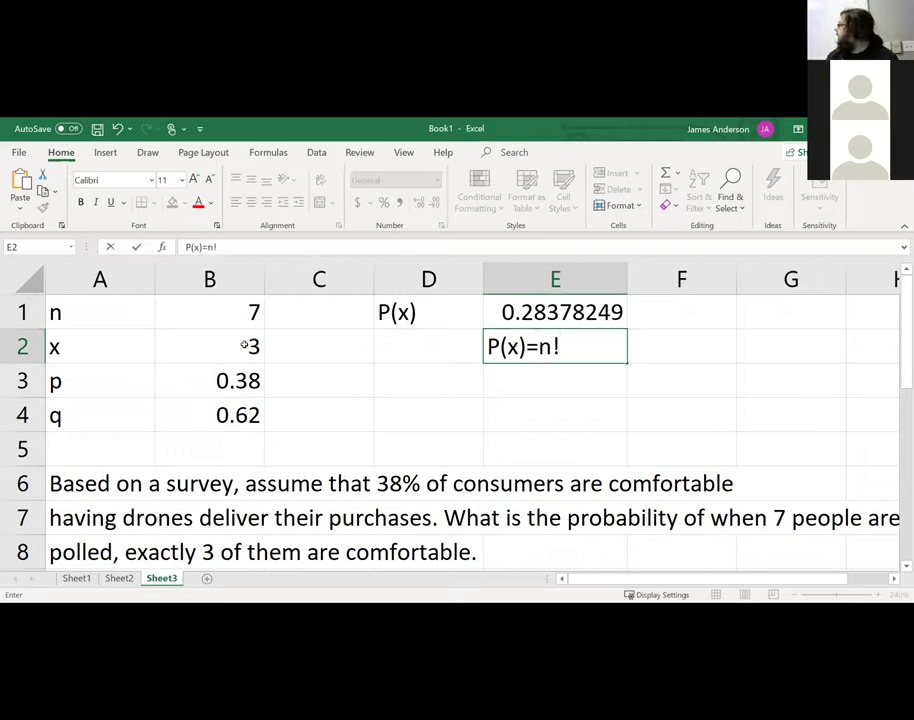
pyautogui.press('Return')
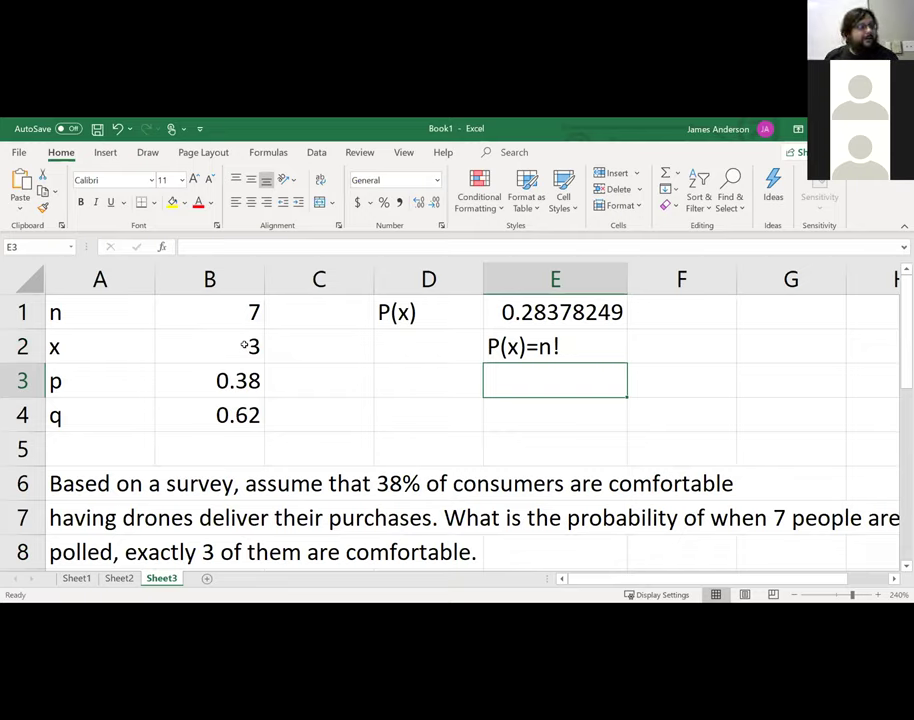
# Enter '(n-x)!x!' in E3 and 'p^x*q(n-x)' in F2.
pyautogui.write('(n-x')
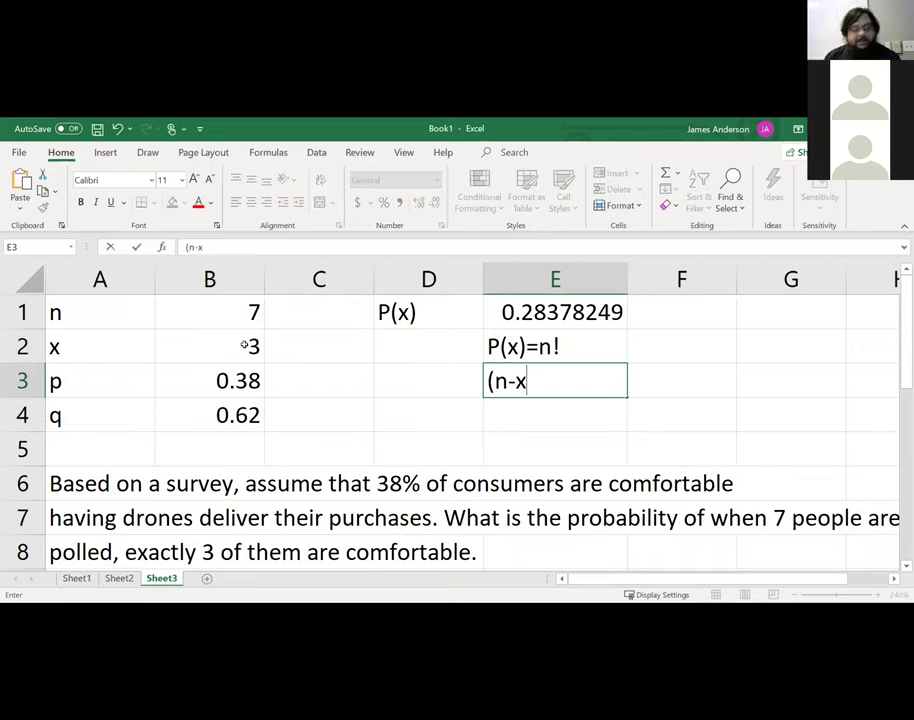
pyautogui.write(')!')
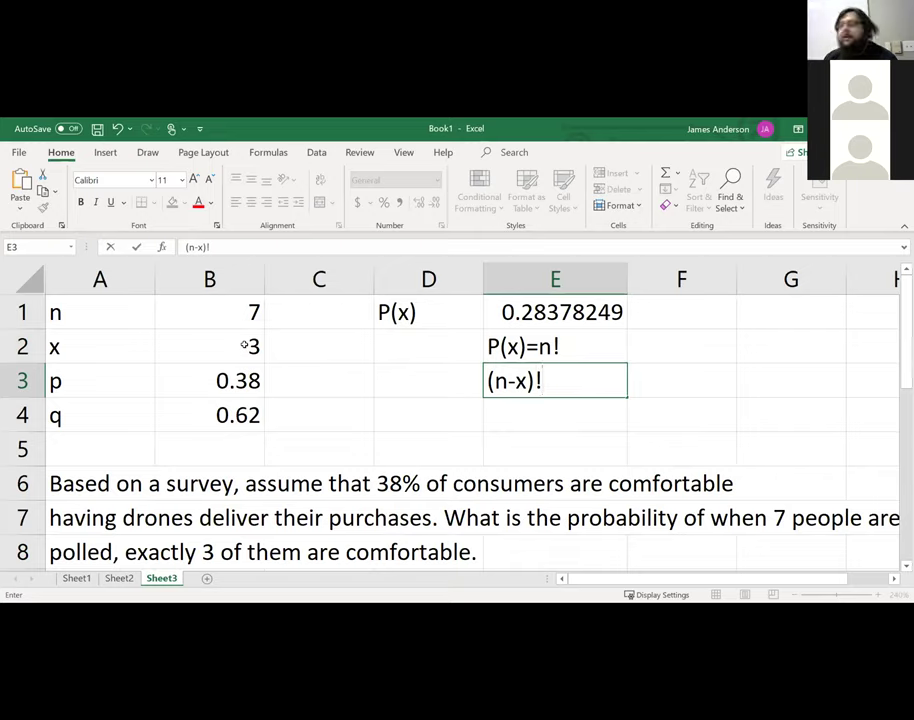
pyautogui.write('x!')
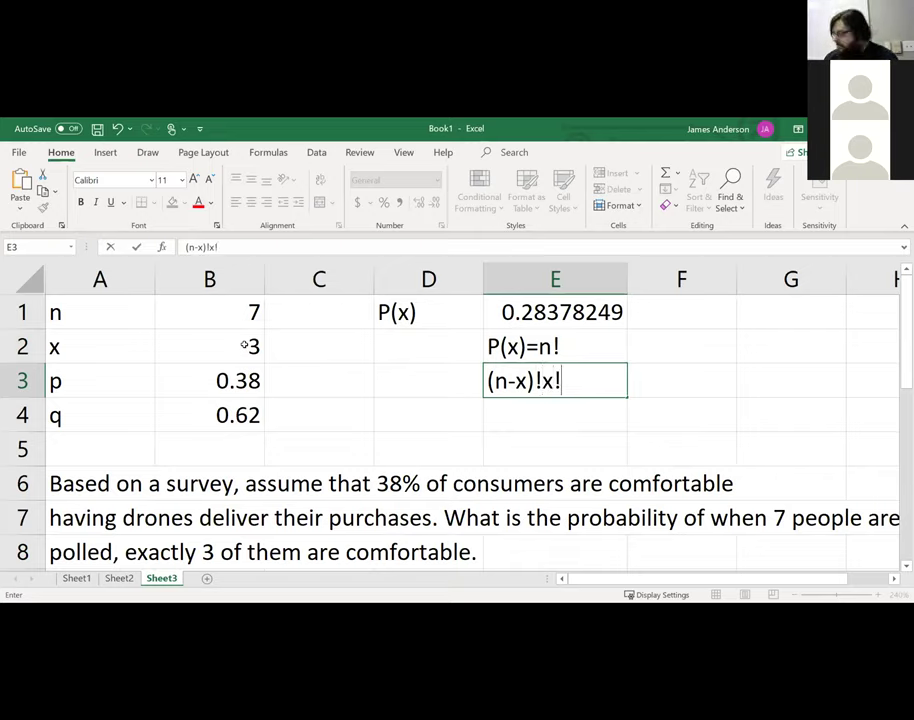
pyautogui.press('Tab')
pyautogui.press('Up')
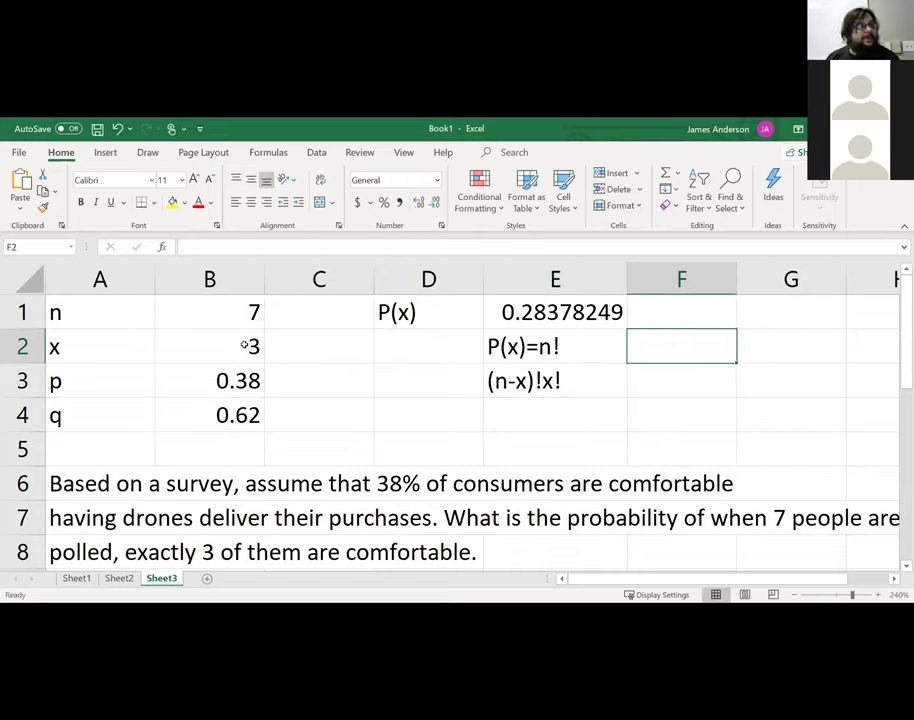
pyautogui.write('p')
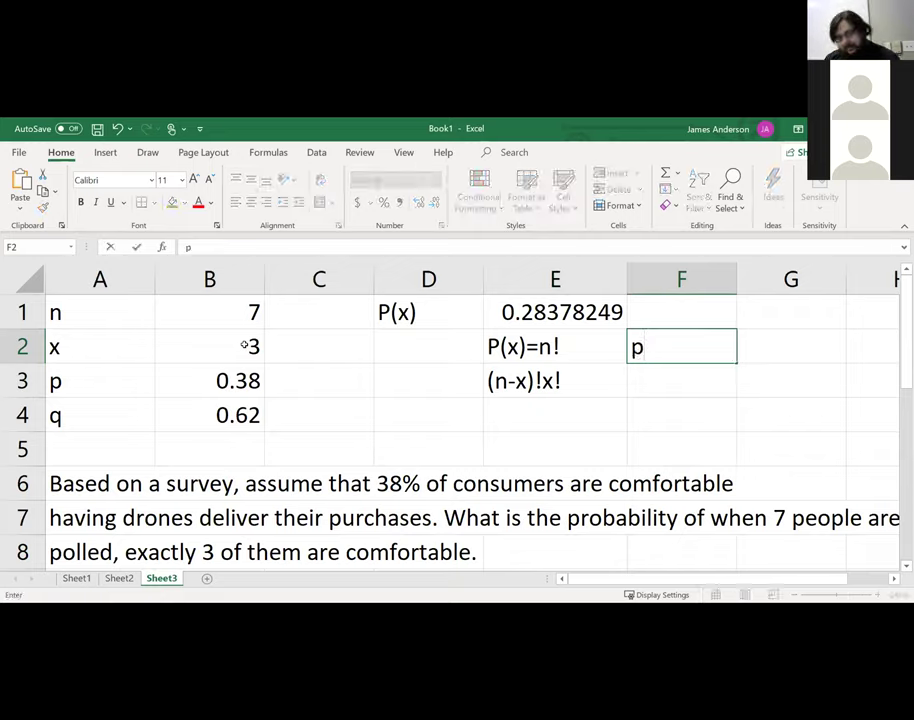
pyautogui.write('^x*')
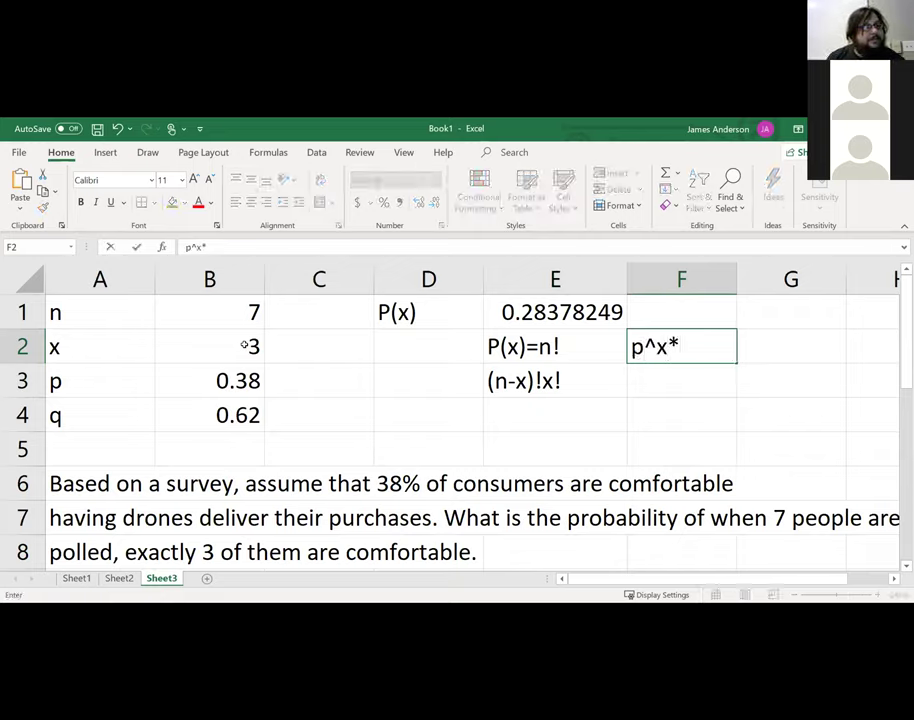
pyautogui.write('q(n-x)')
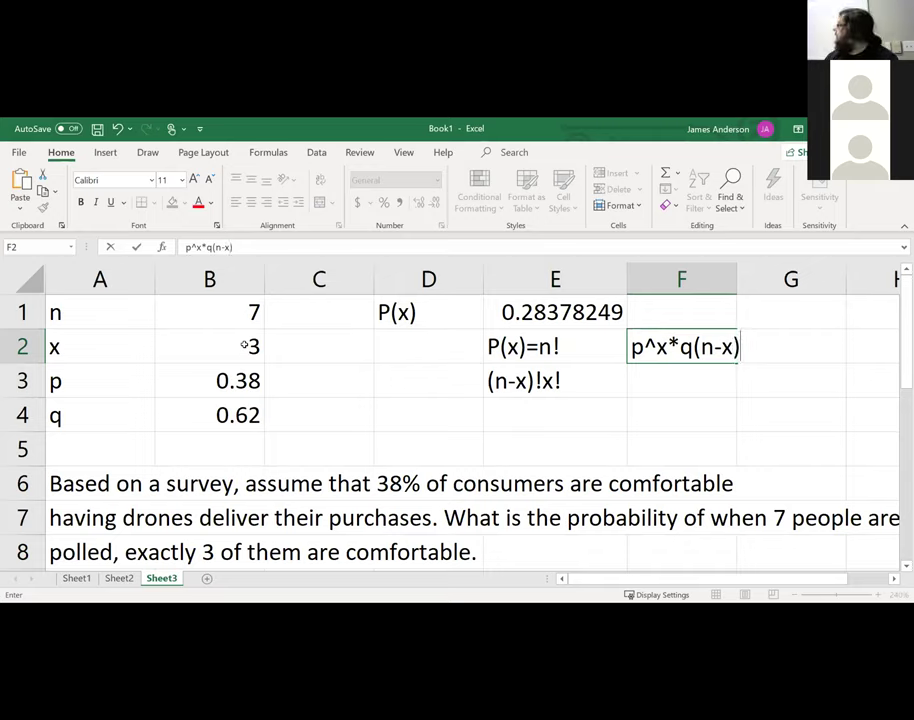
pyautogui.press('Return')
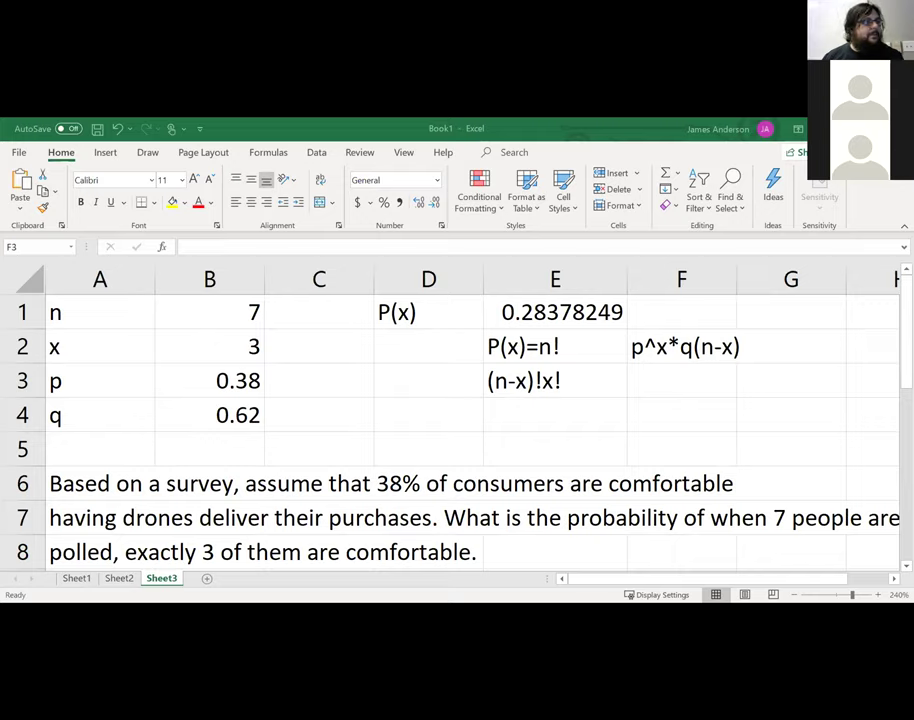
pyautogui.click(681, 380)
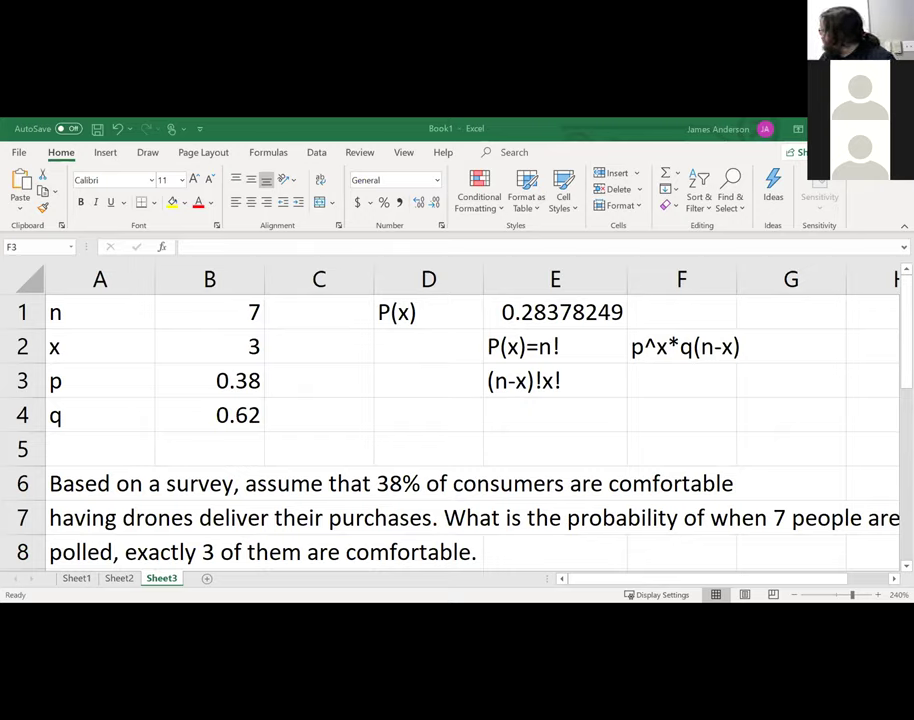
# Add the table headers 'x' in G1 and 'P(x)' in H1.
pyautogui.click(798, 305)
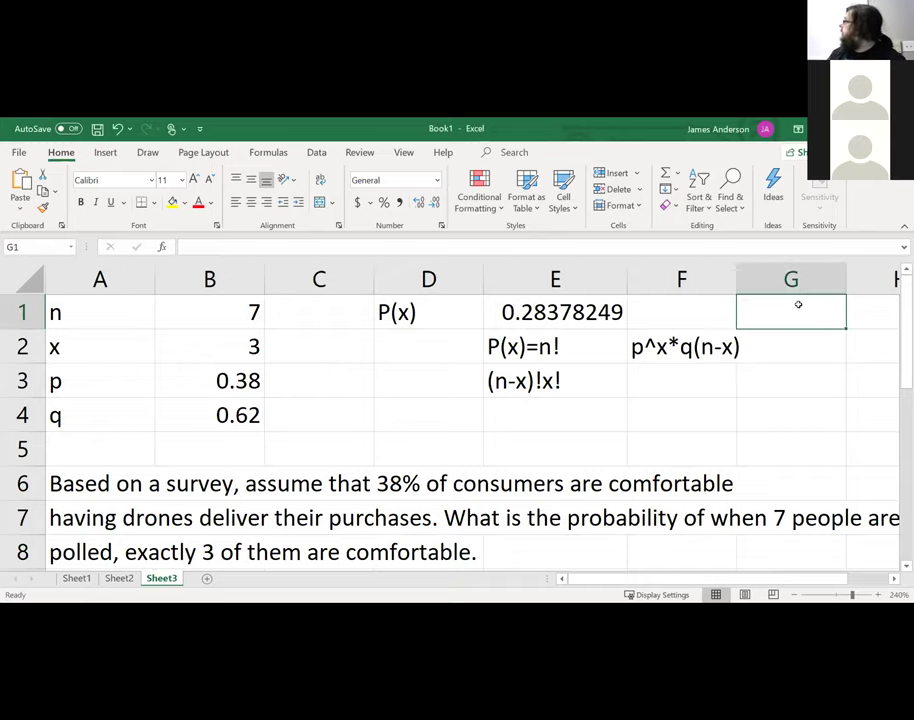
pyautogui.write('x')
pyautogui.press('Tab')
pyautogui.write('P(')
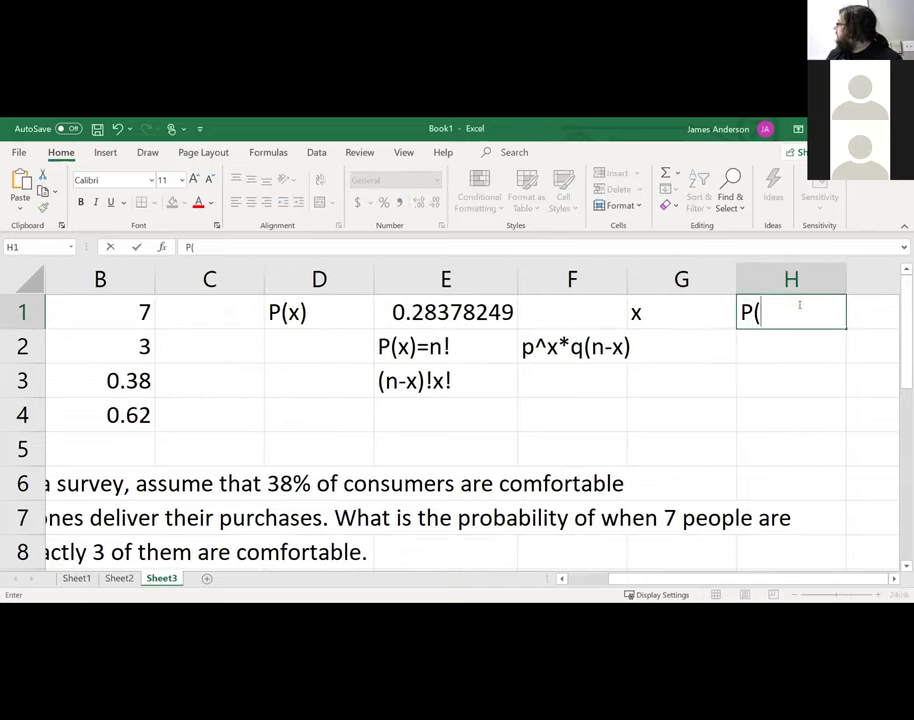
pyautogui.write('x)')
pyautogui.press('Return')
# List the x values 0 through 7 down column G under the header.
pyautogui.write('0')
pyautogui.press('Return')
pyautogui.write('1')
pyautogui.press('Return')
pyautogui.write('2')
pyautogui.press('Return')
pyautogui.write('3')
pyautogui.press('Return')
pyautogui.write('4')
pyautogui.press('Return')
pyautogui.write('5')
pyautogui.press('Return')
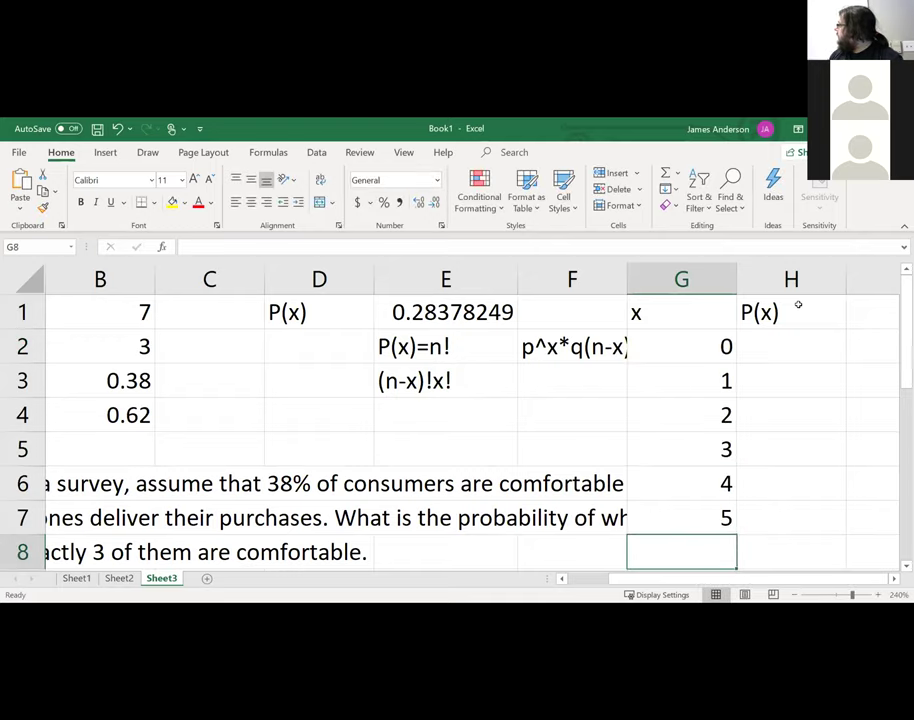
pyautogui.write('6')
pyautogui.press('Return')
pyautogui.write('7')
# Move the x and P(x) table so it starts at H1.
pyautogui.press('Return')
pyautogui.press('Up')
pyautogui.hotkey('ctrl', 'shift', 'Up')
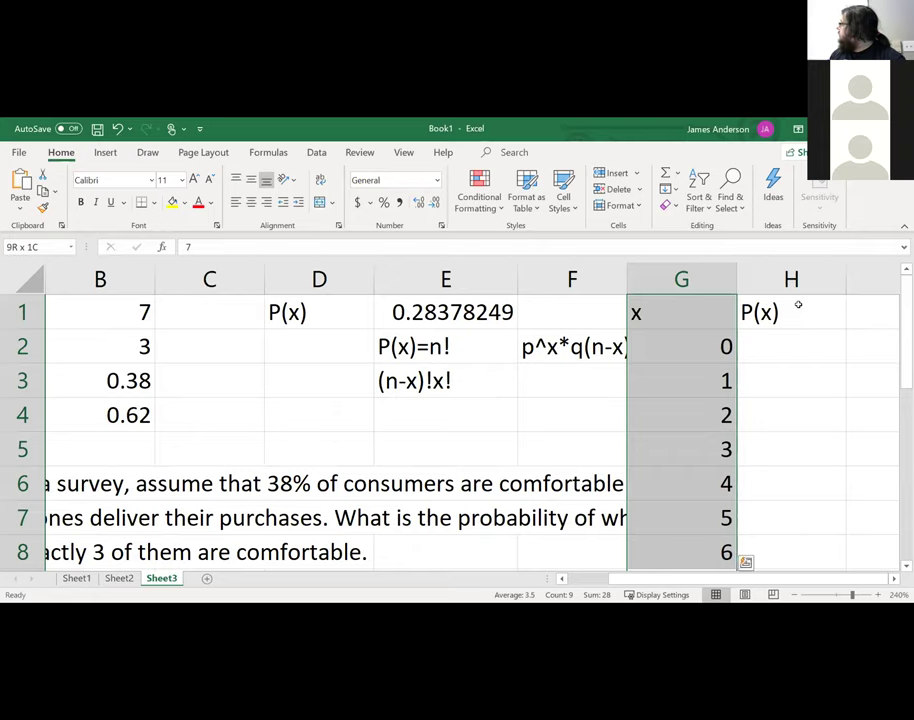
pyautogui.keyDown('shift'); pyautogui.click(798, 304); pyautogui.keyUp('shift')
pyautogui.hotkey('ctrl', 'c')
pyautogui.press('Right')
pyautogui.press('Return')
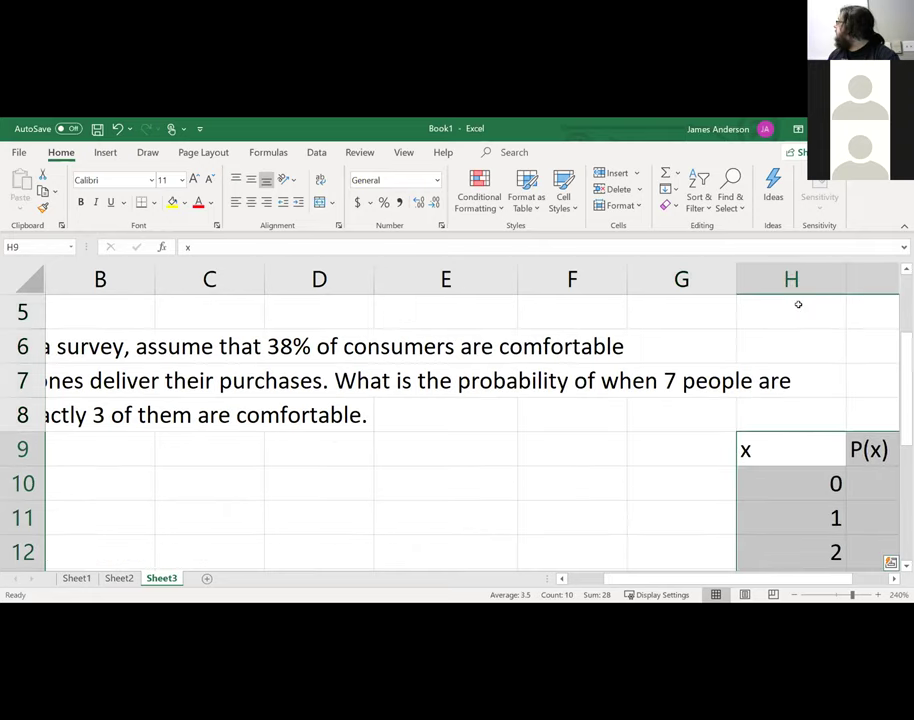
pyautogui.hotkey('ctrl', 'z')
pyautogui.press('Up')
pyautogui.hotkey('ctrl', 'Up')
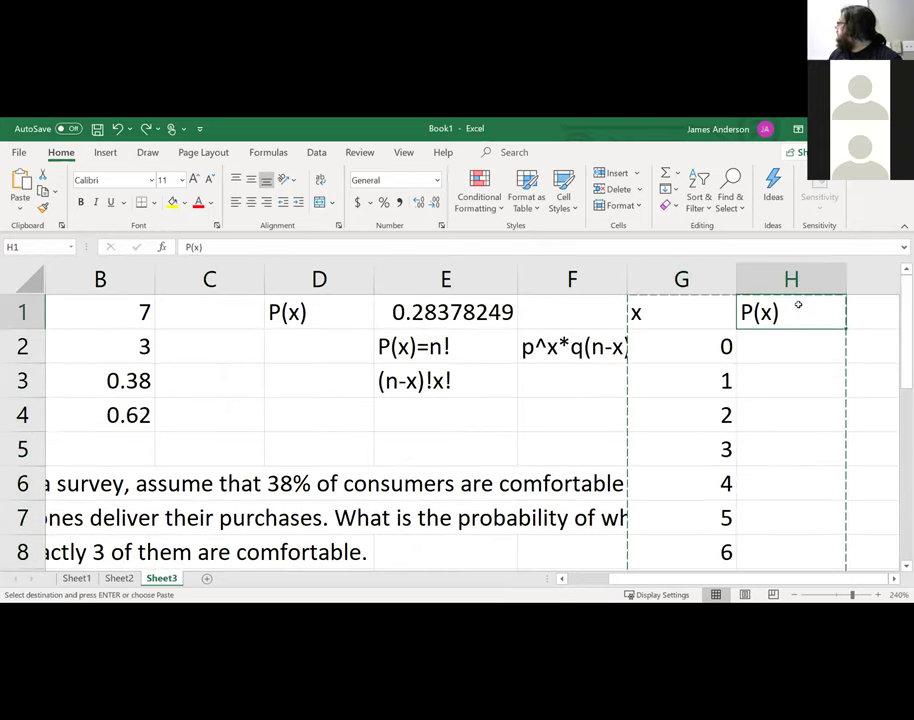
pyautogui.press('Return')
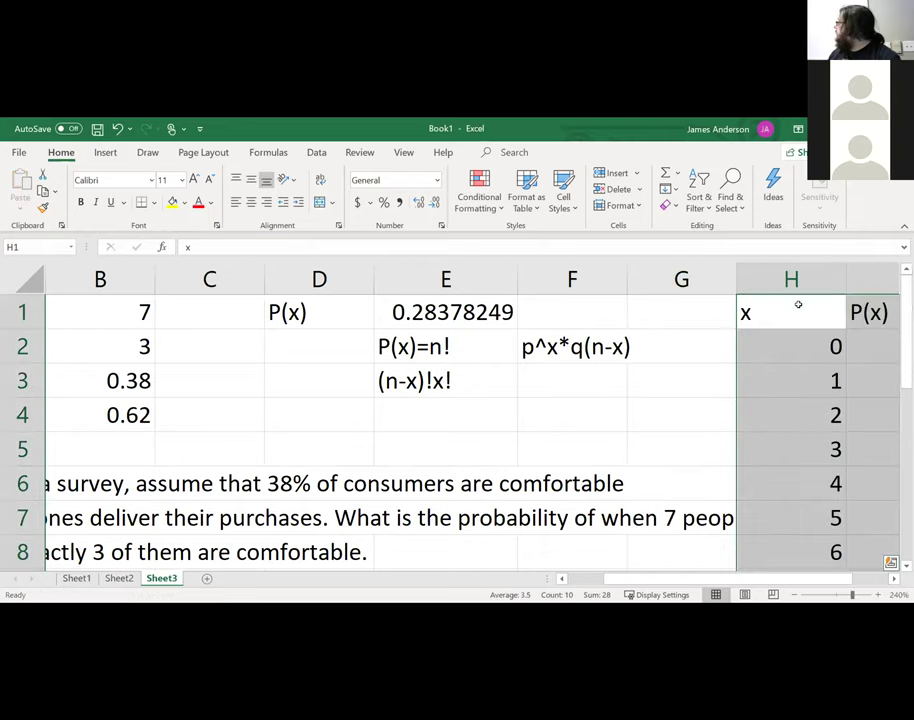
pyautogui.press('Right')
pyautogui.press('Down')
# Enter =BINOM.DIST(B2,B1,B3) in I2, which triggers a too-few-arguments warning.
pyautogui.write('=')
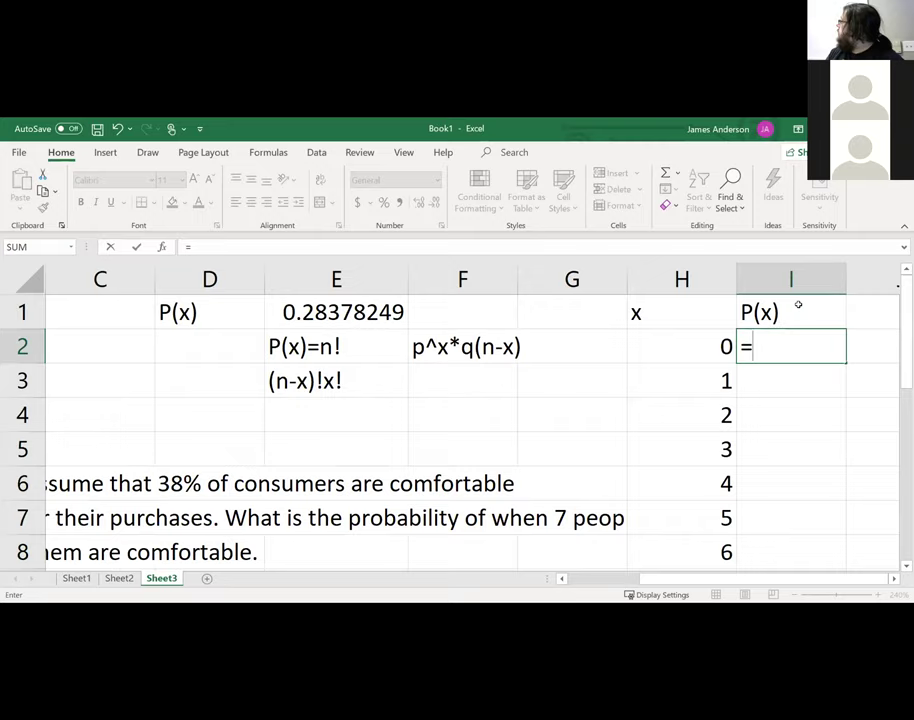
pyautogui.write('bino')
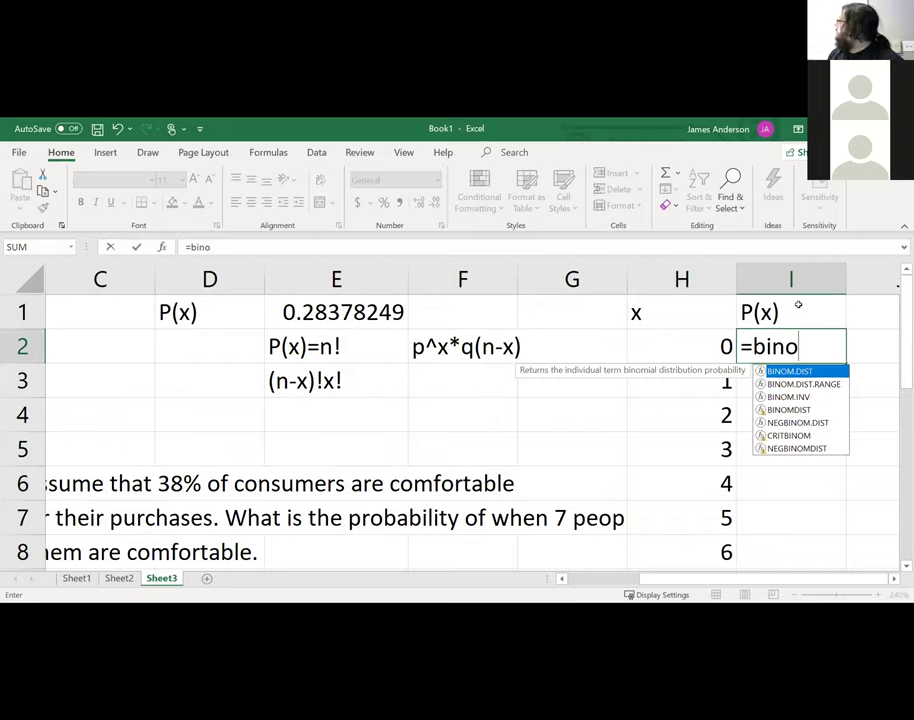
pyautogui.press('Tab')
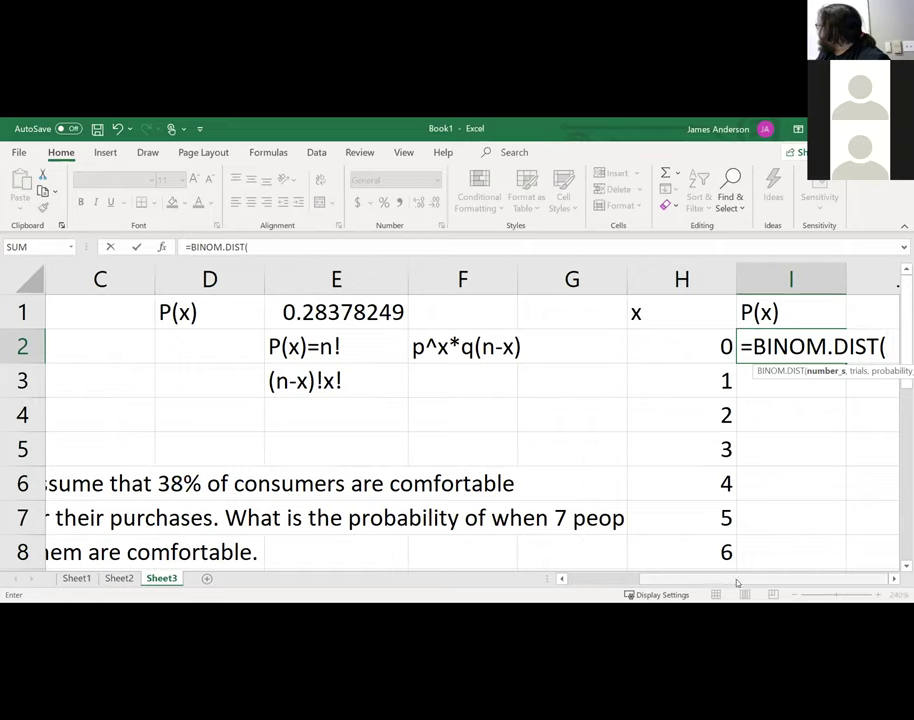
pyautogui.moveTo(735, 582); pyautogui.dragTo(547, 602)
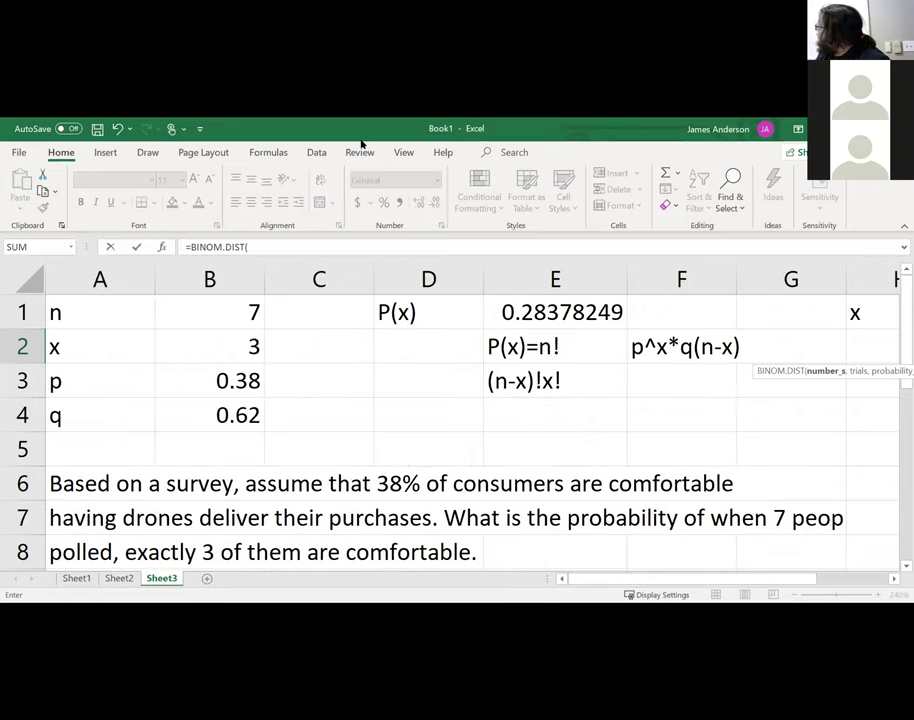
pyautogui.click(242, 345)
pyautogui.write(',')
pyautogui.click(223, 313)
pyautogui.write(',')
pyautogui.click(227, 377)
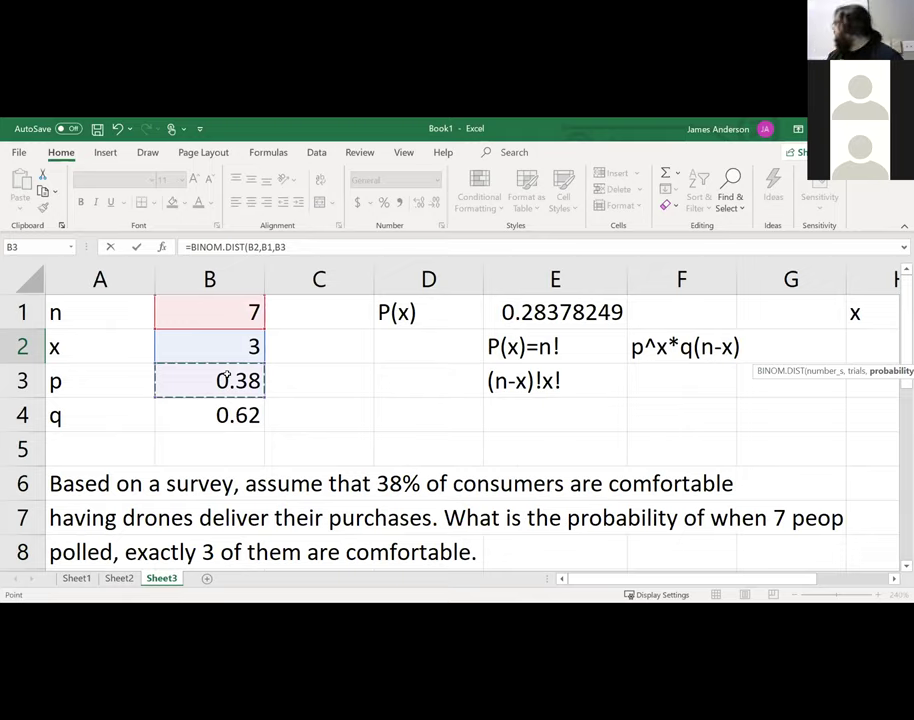
pyautogui.write(')')
pyautogui.press('Return')
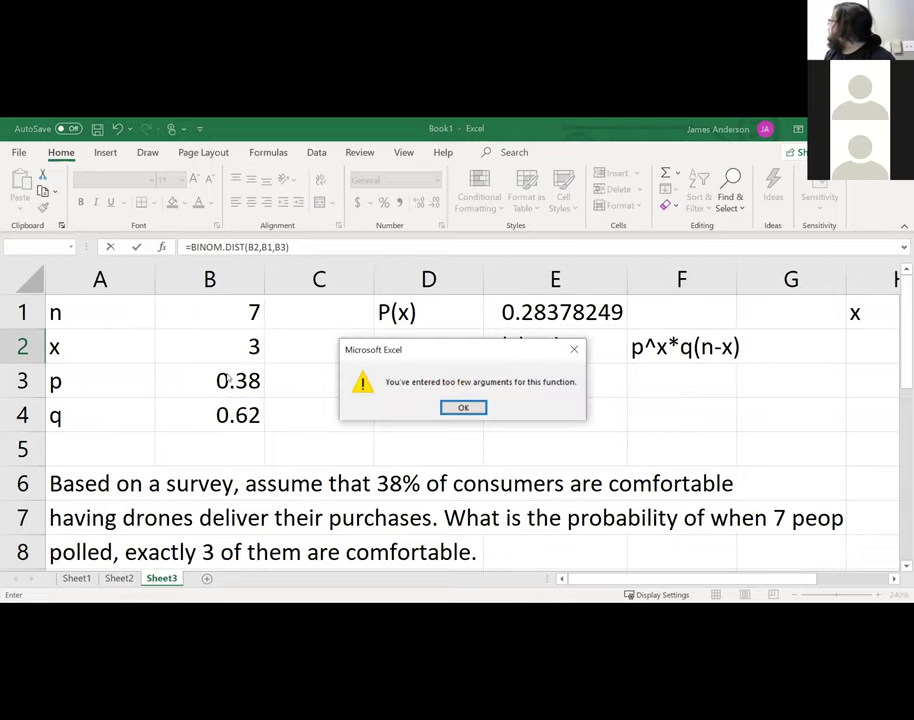
# Dismiss the warning and add the cumulative TRUE argument to I2's BINOM.DIST formula.
pyautogui.press('Return')
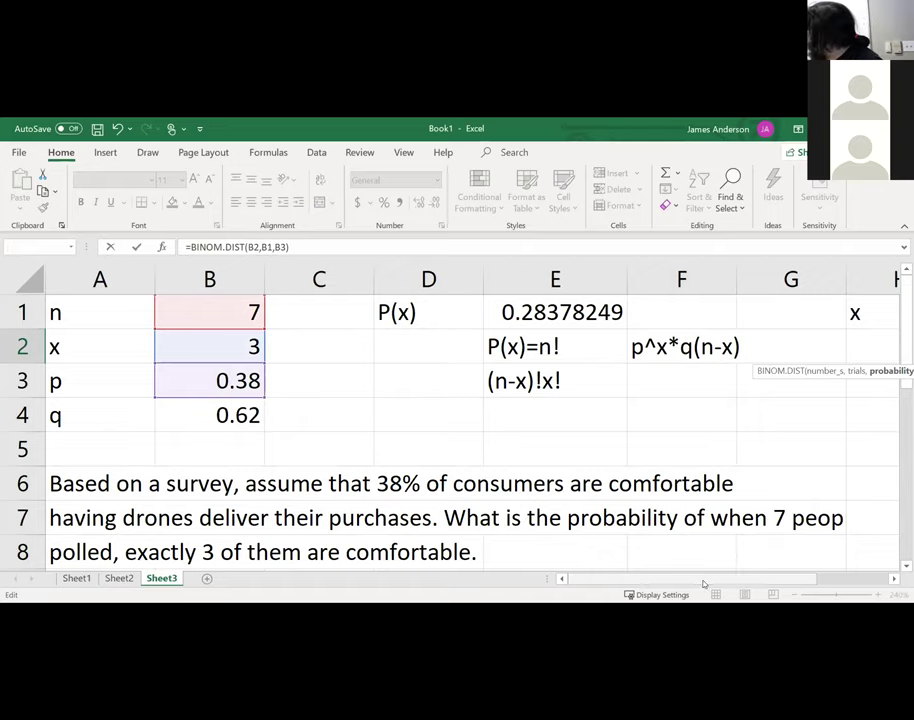
pyautogui.hscroll(2, 705, 586)
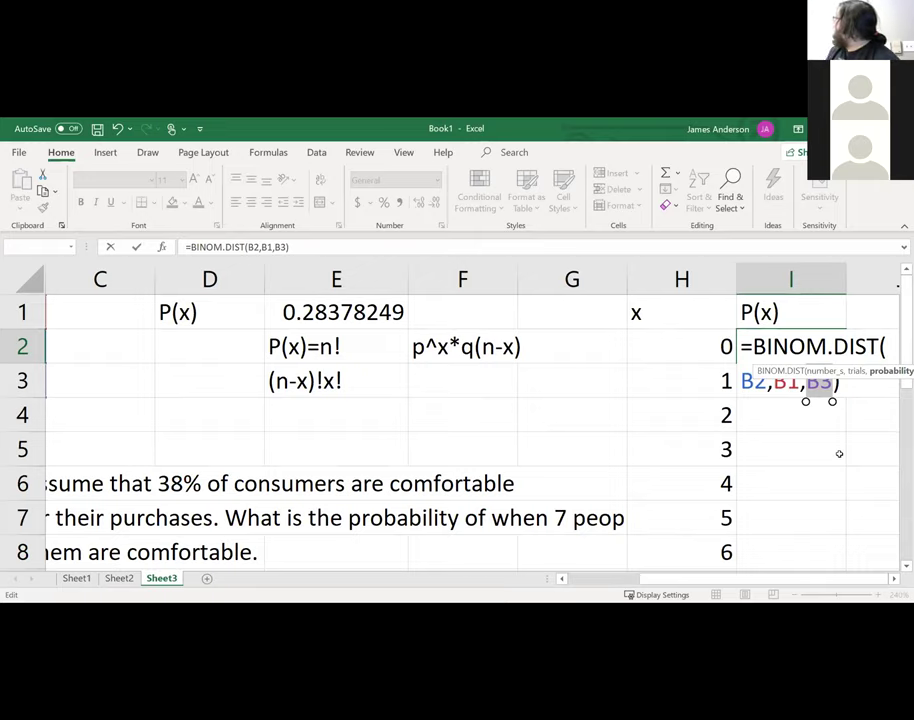
pyautogui.write(',')
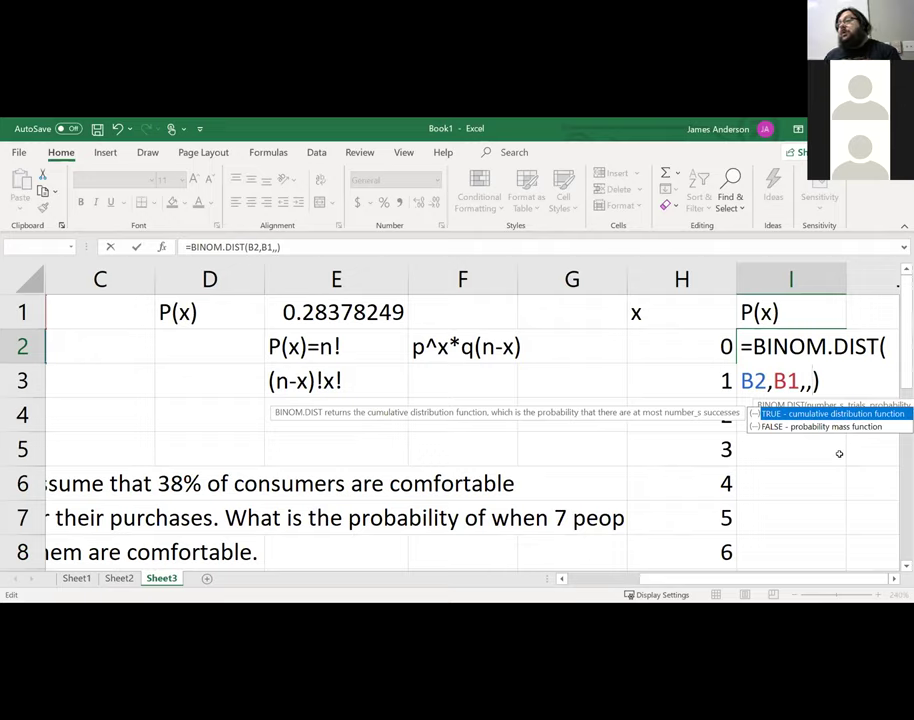
pyautogui.press('Down')
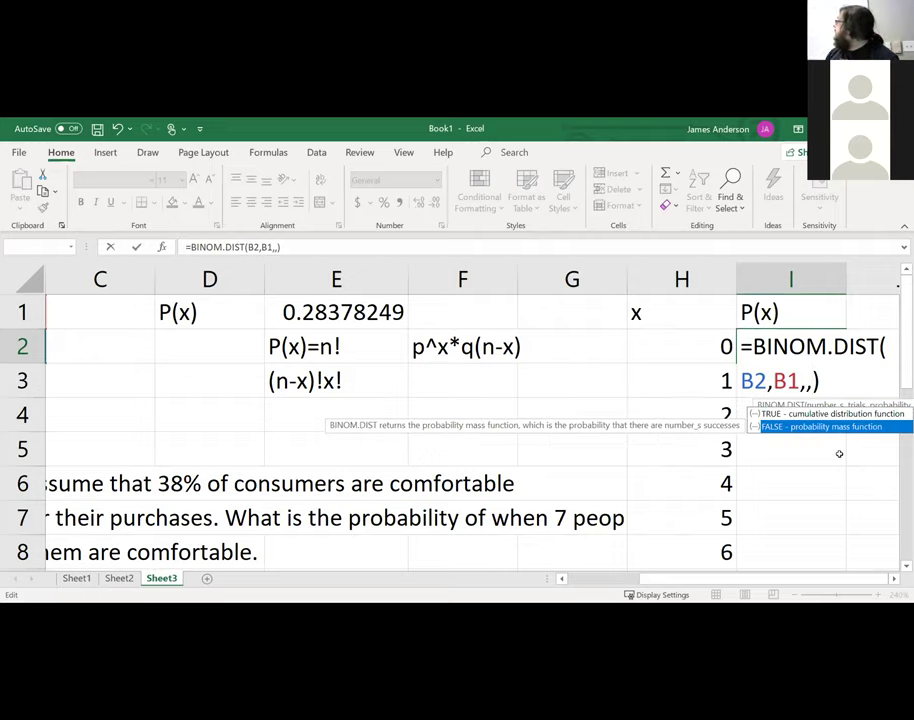
pyautogui.press('Up')
pyautogui.press('Tab')
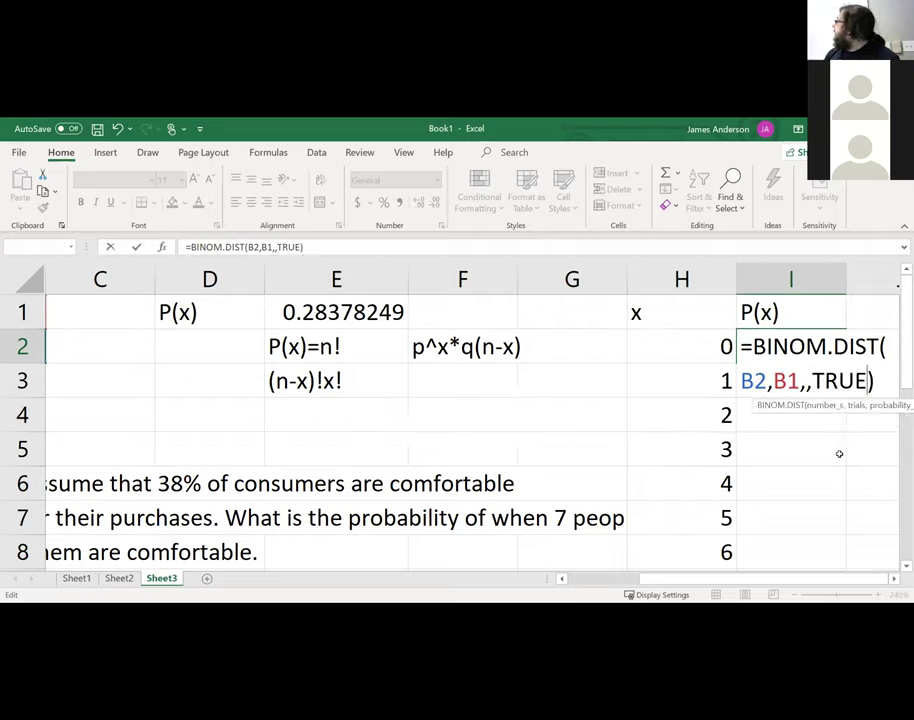
pyautogui.press('Return')
# Correct I2 to =BINOM.DIST(B2,B1,B3,TRUE), returning 0.74789538.
pyautogui.press('Up')
pyautogui.press('F2')
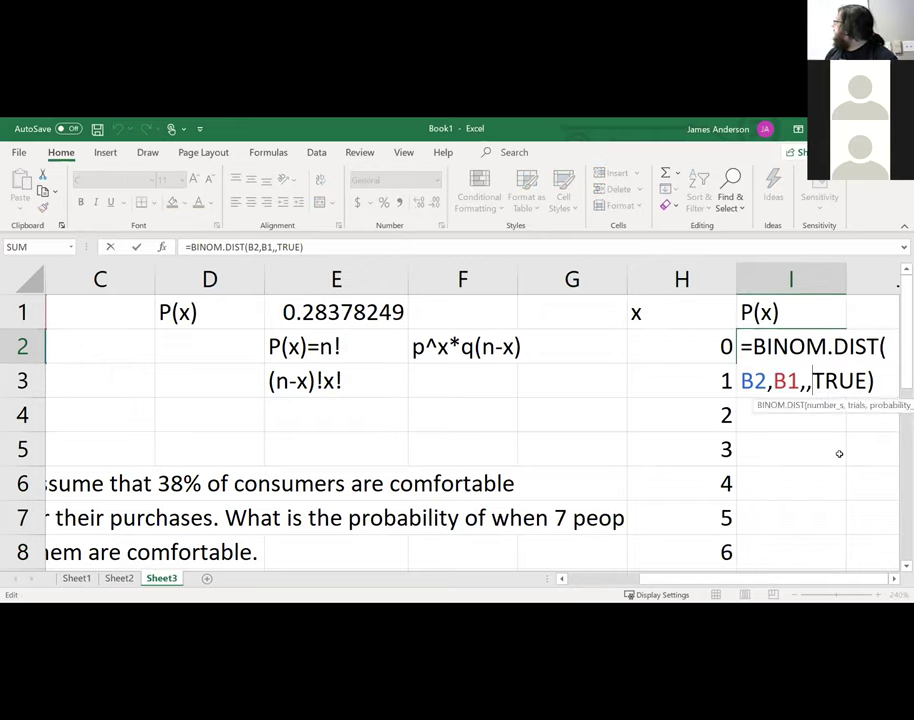
pyautogui.press('Left')
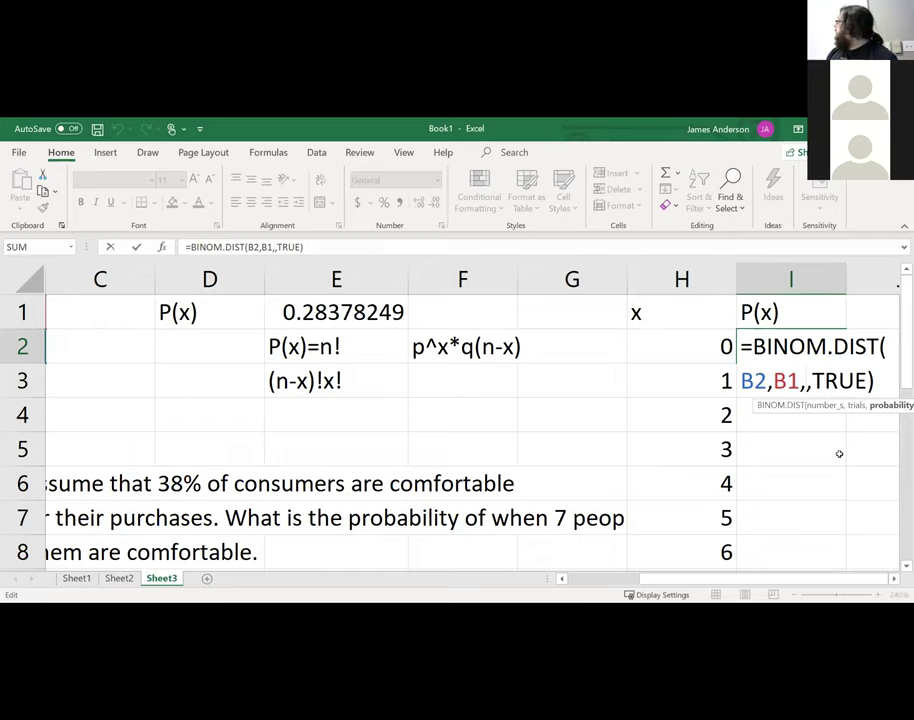
pyautogui.press('Return')
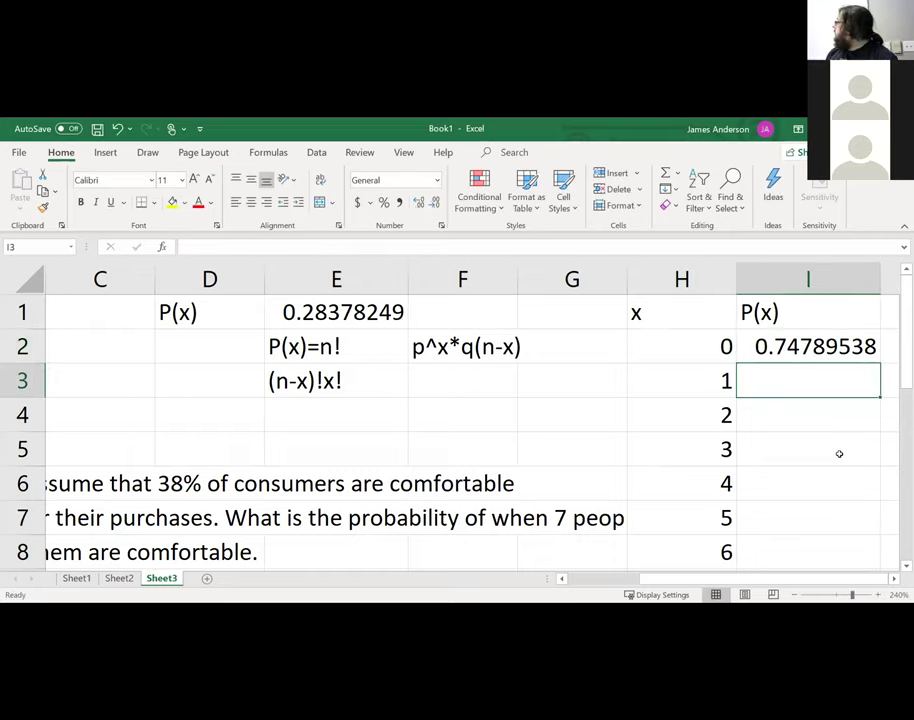
pyautogui.press('Up')
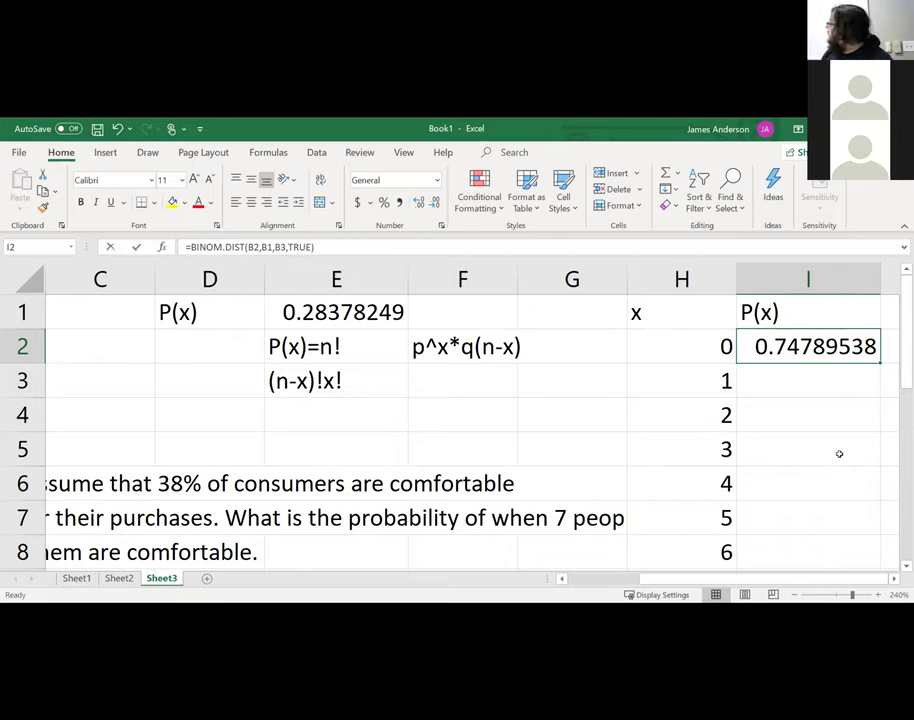
# Change the successes reference in I2's formula from B2 to H2.
pyautogui.press('F2')
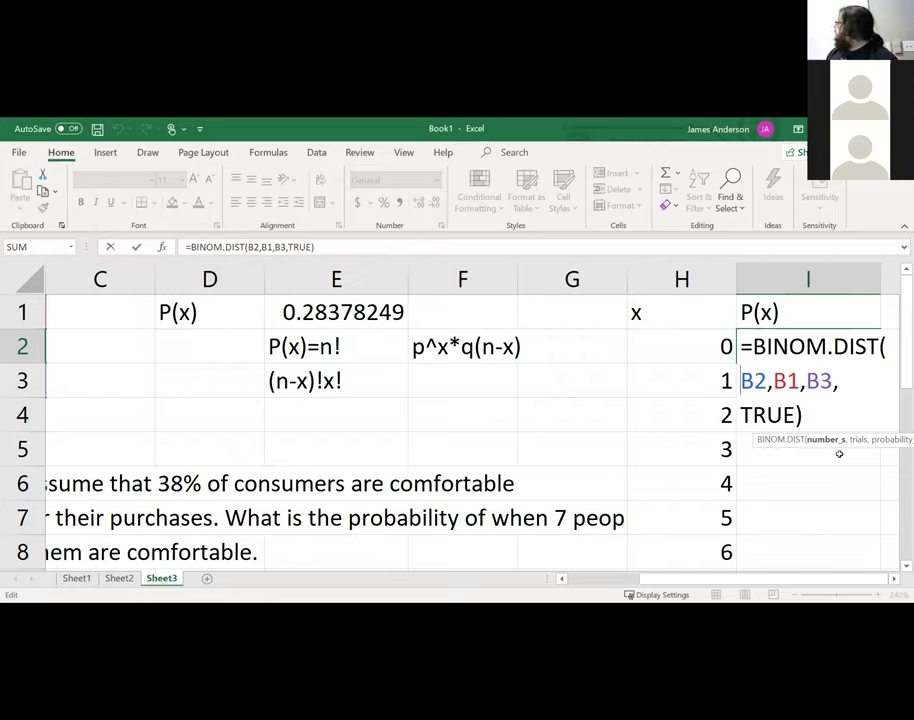
pyautogui.hotkey('ctrl', 'Return')
pyautogui.press('F2')
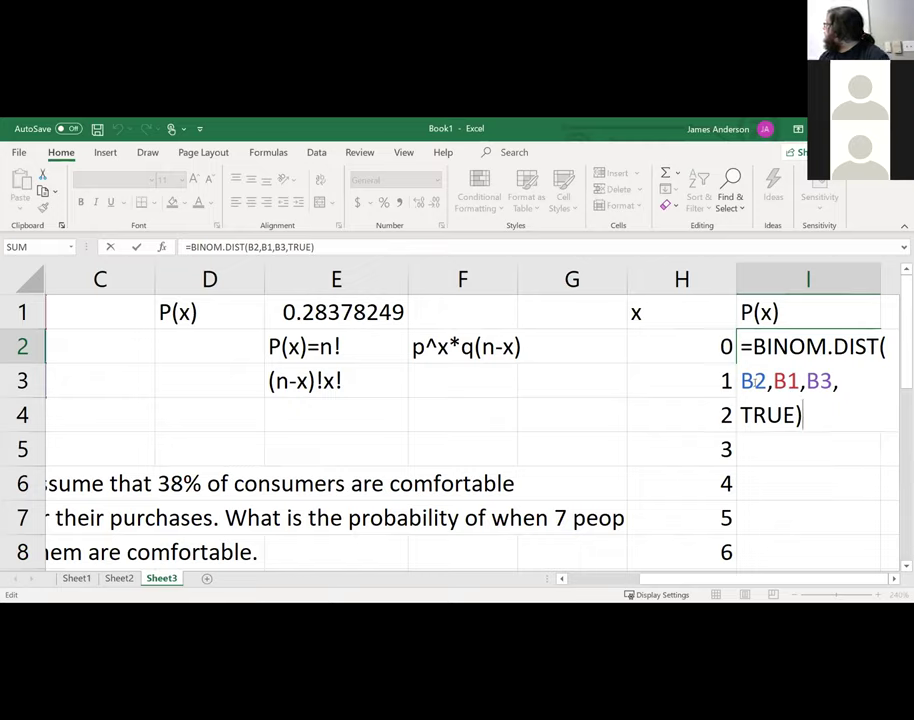
pyautogui.click(752, 381)
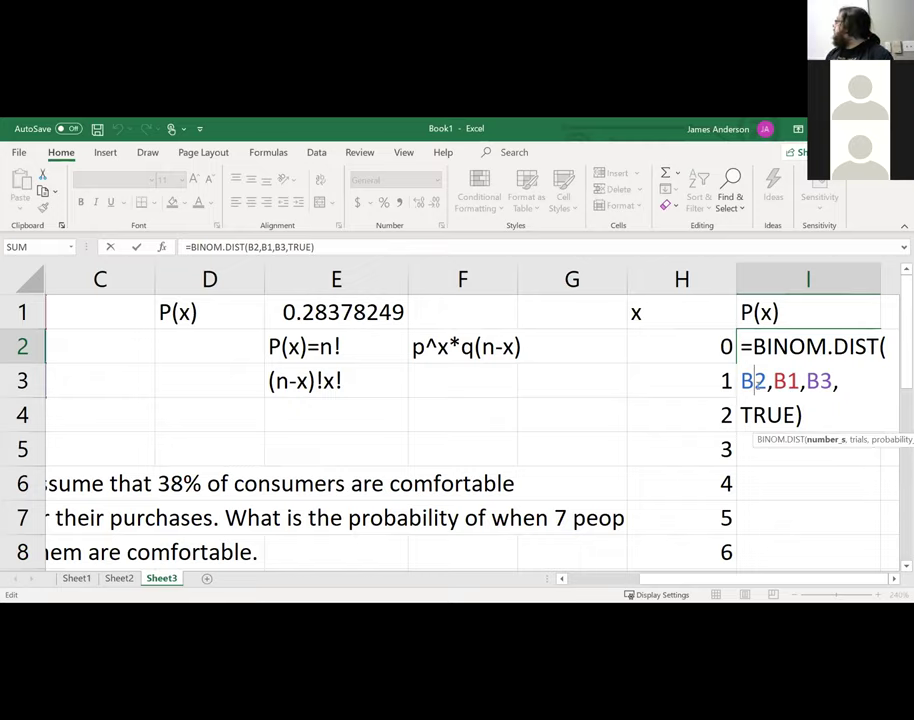
pyautogui.press('BackSpace')
pyautogui.write('H')
pyautogui.press('Right')
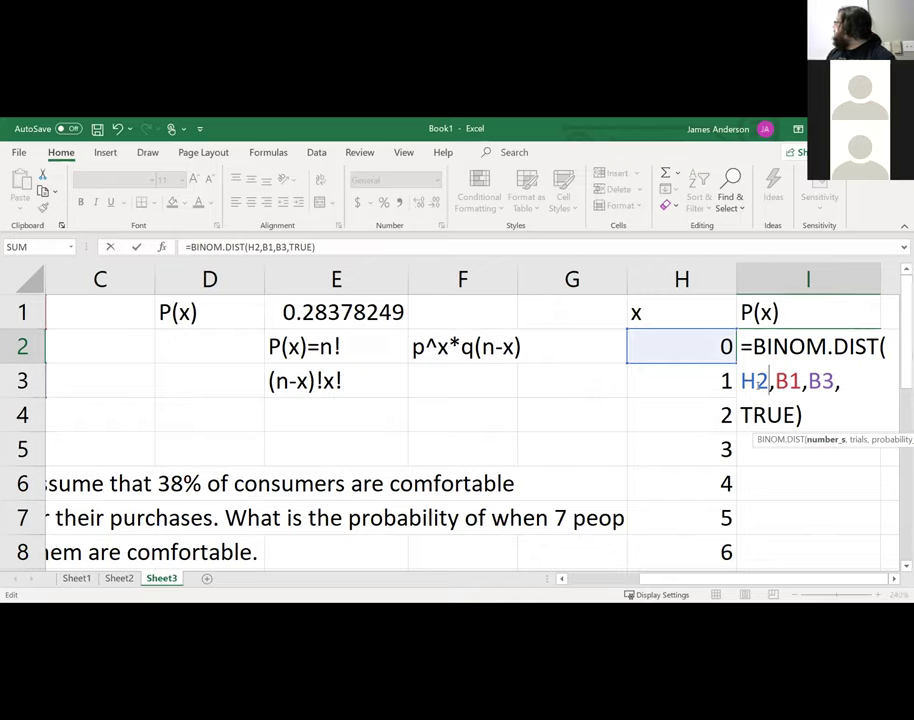
# Lock n and p as $B$1 and $B$3, then fill the formula down column I.
pyautogui.press('Right')
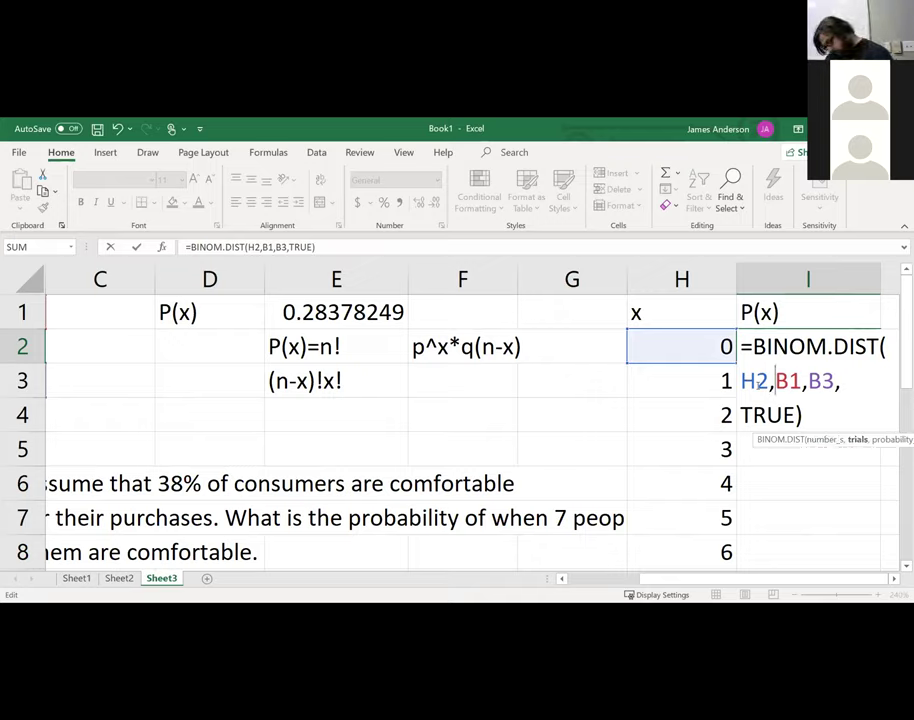
pyautogui.write('$')
pyautogui.press('Right')
pyautogui.write('$')
pyautogui.press('Right')
pyautogui.press('Right')
pyautogui.write('$')
pyautogui.press('Right')
pyautogui.write('$')
pyautogui.press('Return')
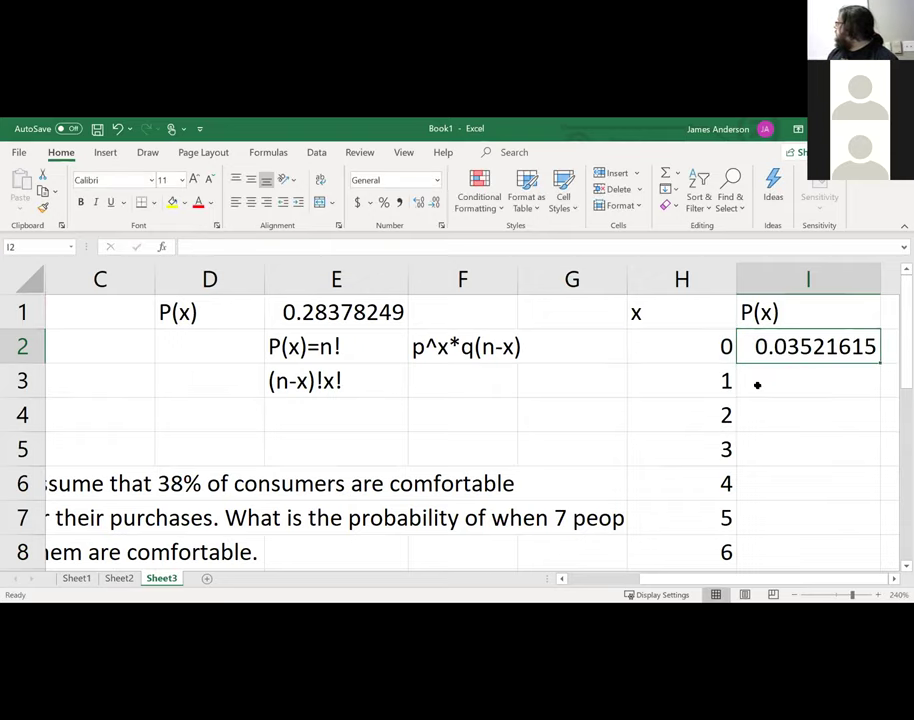
pyautogui.doubleClick(880, 362)
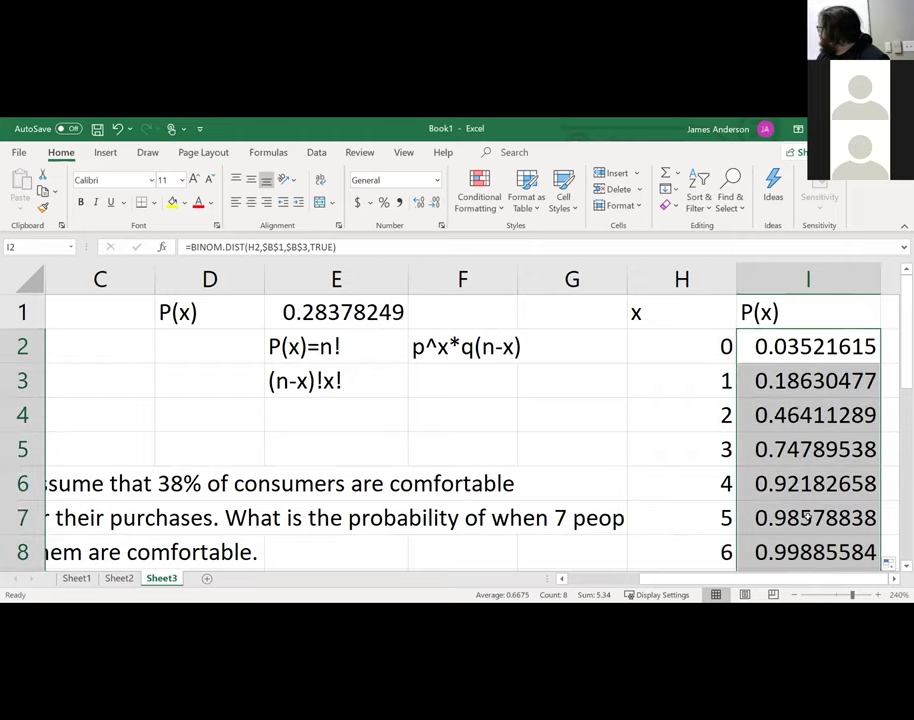
pyautogui.scroll(-2, 808, 516)
pyautogui.scroll(2, 808, 516)
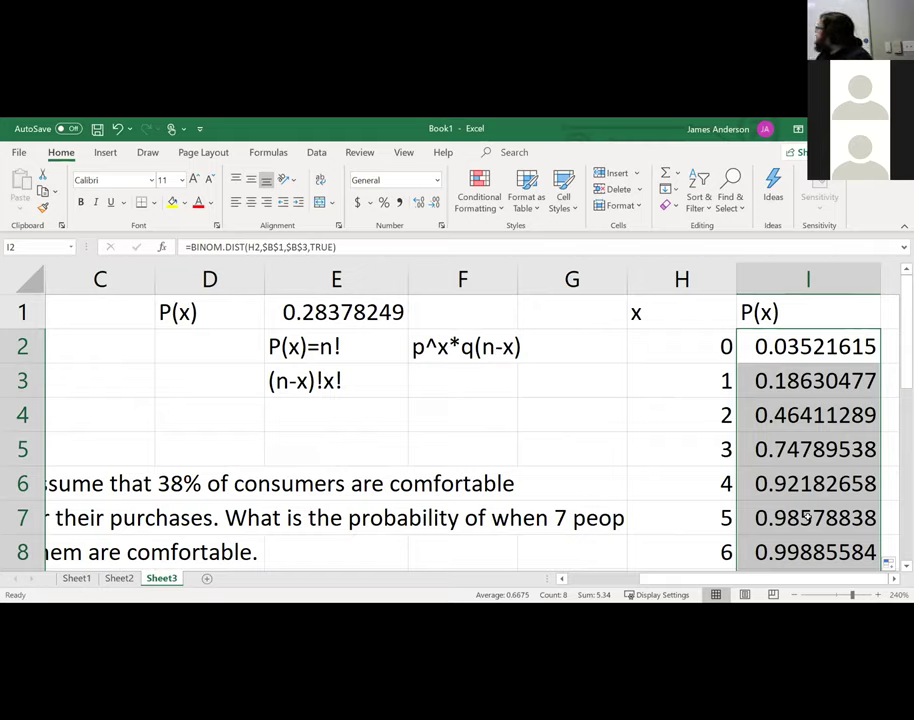
pyautogui.press('Up')
pyautogui.press('Down')
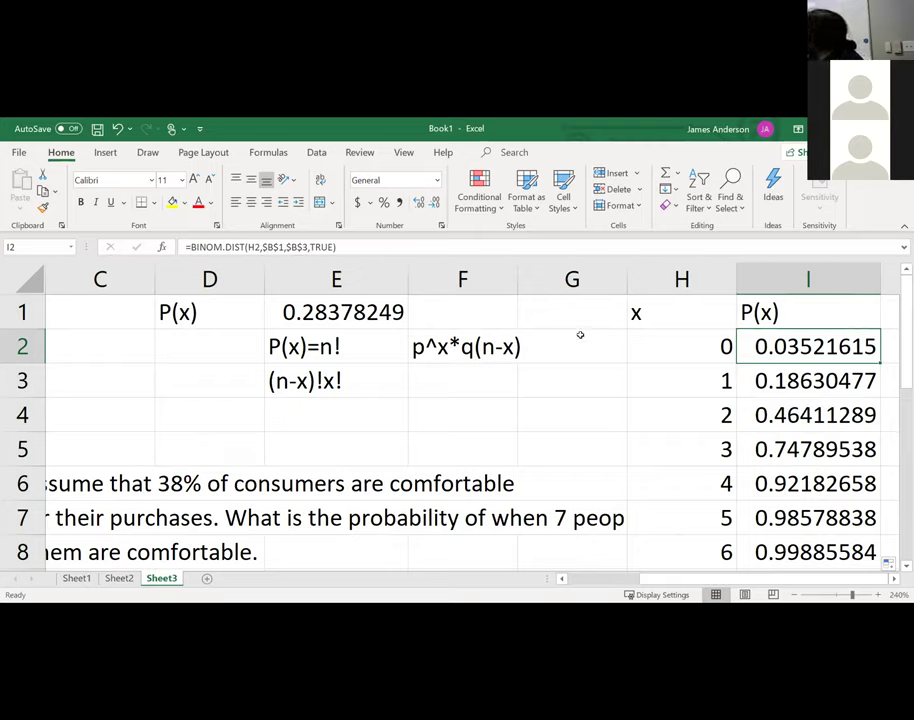
pyautogui.click(719, 346)
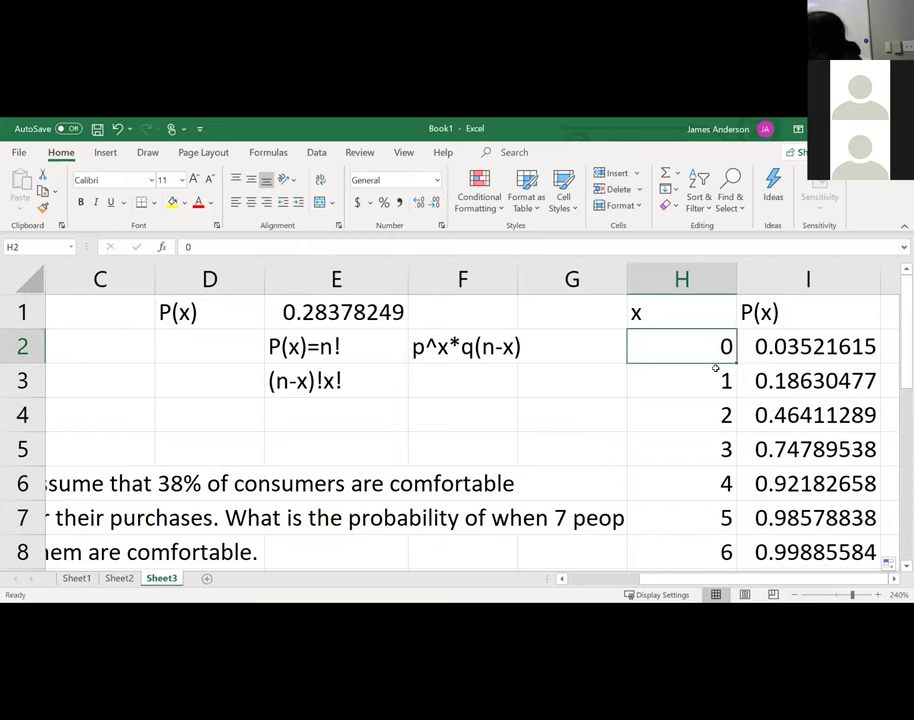
pyautogui.scroll(-1, 718, 450)
pyautogui.scroll(1, 720, 512)
pyautogui.click(805, 345)
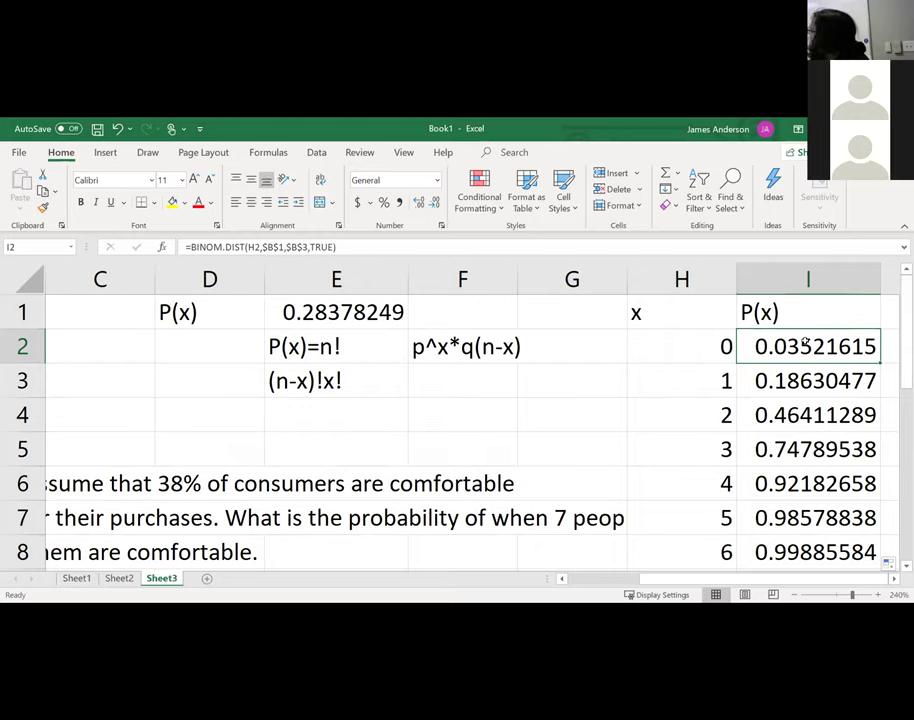
pyautogui.press('Left')
pyautogui.press('Left')
pyautogui.press('Left')
pyautogui.press('Left')
pyautogui.press('Left')
pyautogui.press('Left')
pyautogui.press('Left')
pyautogui.press('Left')
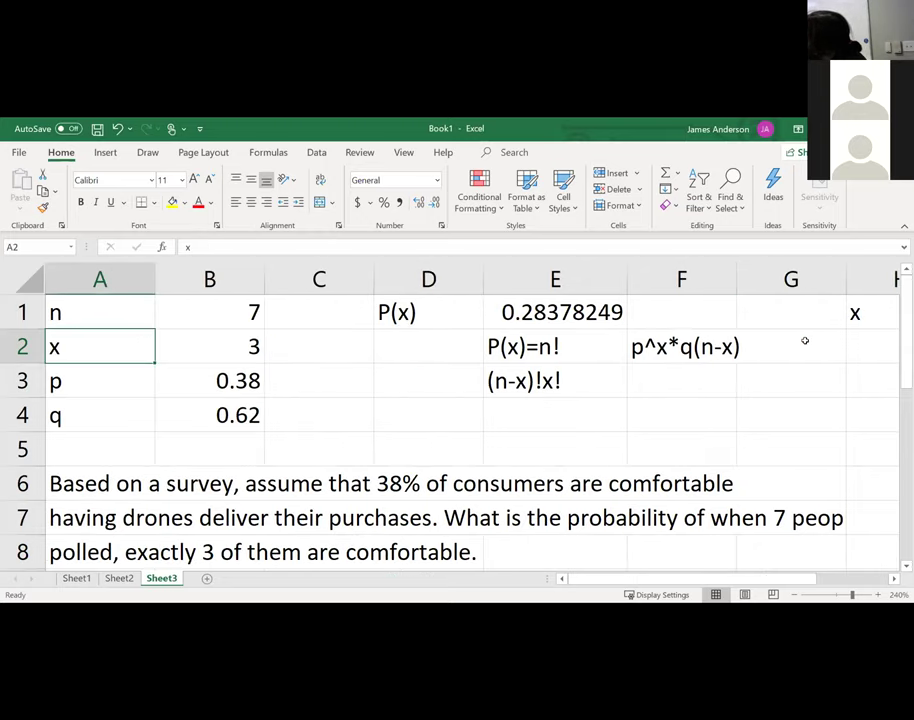
pyautogui.press('Right')
pyautogui.press('Up')
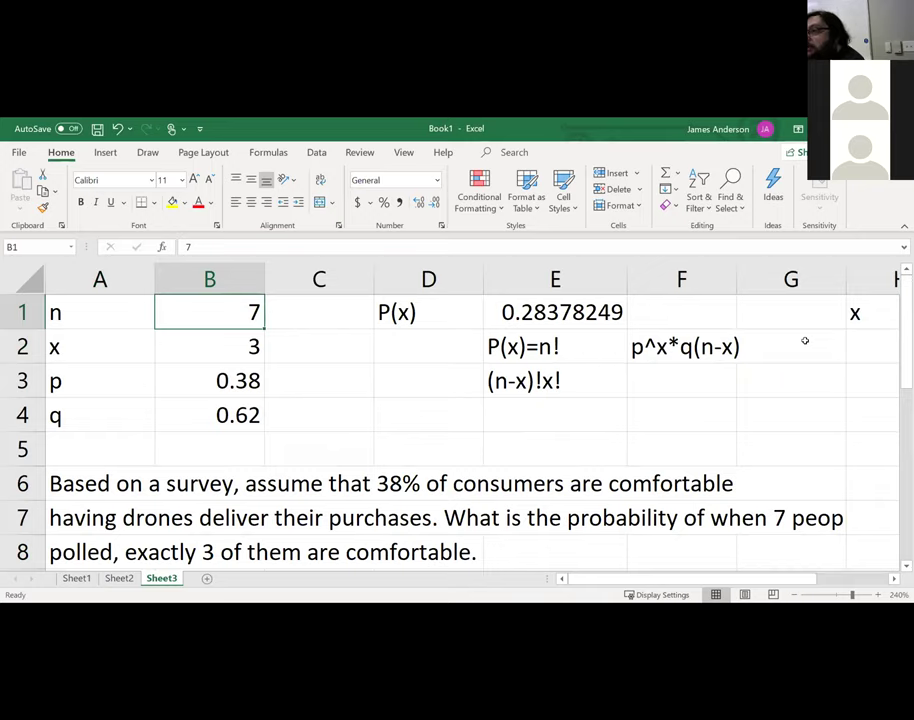
pyautogui.press('Right')
pyautogui.press('Right')
pyautogui.press('Right')
pyautogui.press('Right')
pyautogui.press('Right')
pyautogui.press('Right')
pyautogui.press('Right')
pyautogui.press('Right')
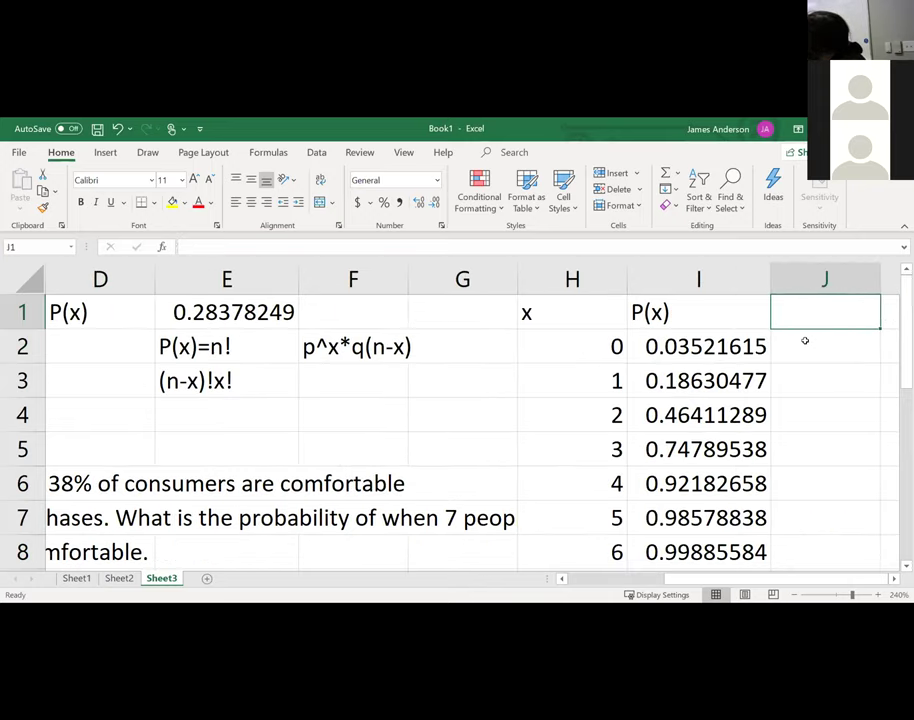
pyautogui.press('Down')
pyautogui.press('Left')
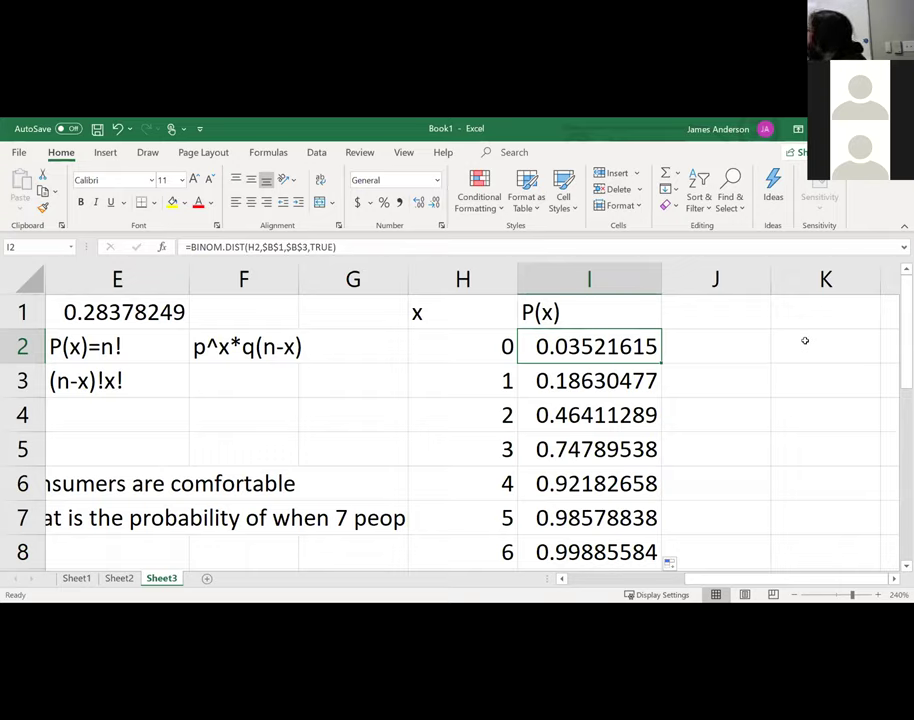
pyautogui.press('Down')
pyautogui.press('Down')
pyautogui.press('Down')
pyautogui.press('Down')
pyautogui.press('Down')
pyautogui.press('Down')
pyautogui.press('Down')
pyautogui.press('Down')
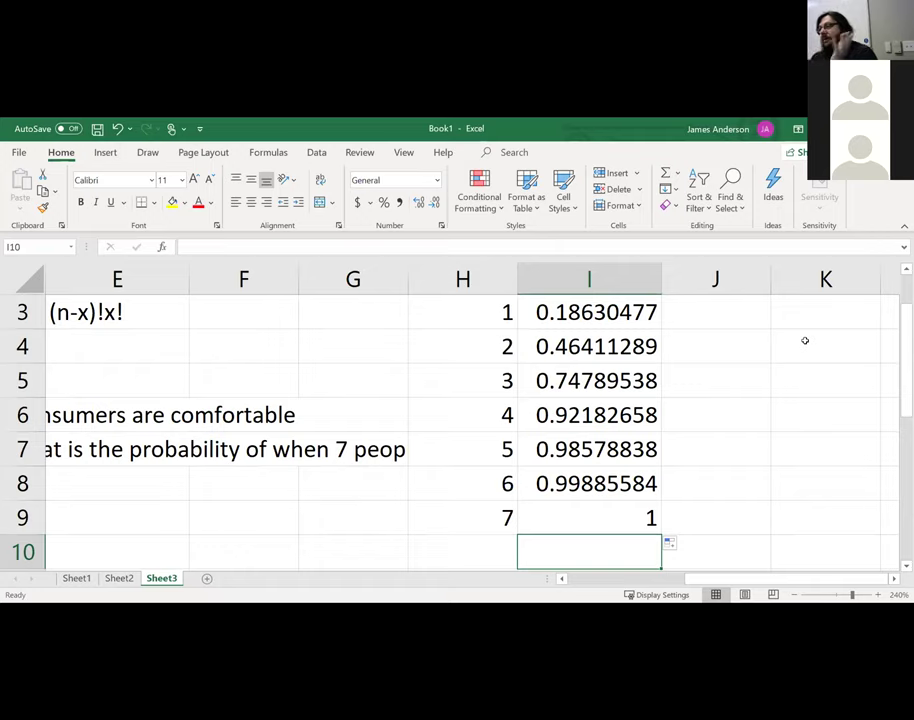
pyautogui.press('Left')
pyautogui.press('Left')
pyautogui.press('Left')
pyautogui.press('Left')
pyautogui.press('Left')
pyautogui.press('Left')
pyautogui.press('Left')
pyautogui.press('Left')
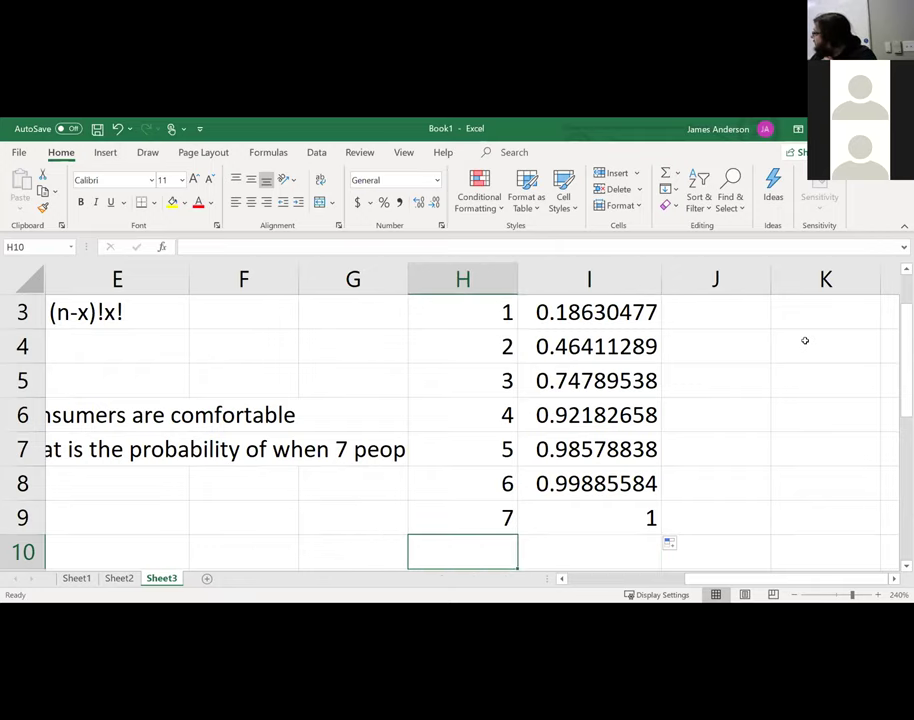
pyautogui.press('Up')
pyautogui.press('Up')
pyautogui.press('Up')
pyautogui.press('Up')
pyautogui.press('Up')
pyautogui.press('Up')
pyautogui.press('Up')
pyautogui.press('Up')
pyautogui.press('Up')
pyautogui.press('Right')
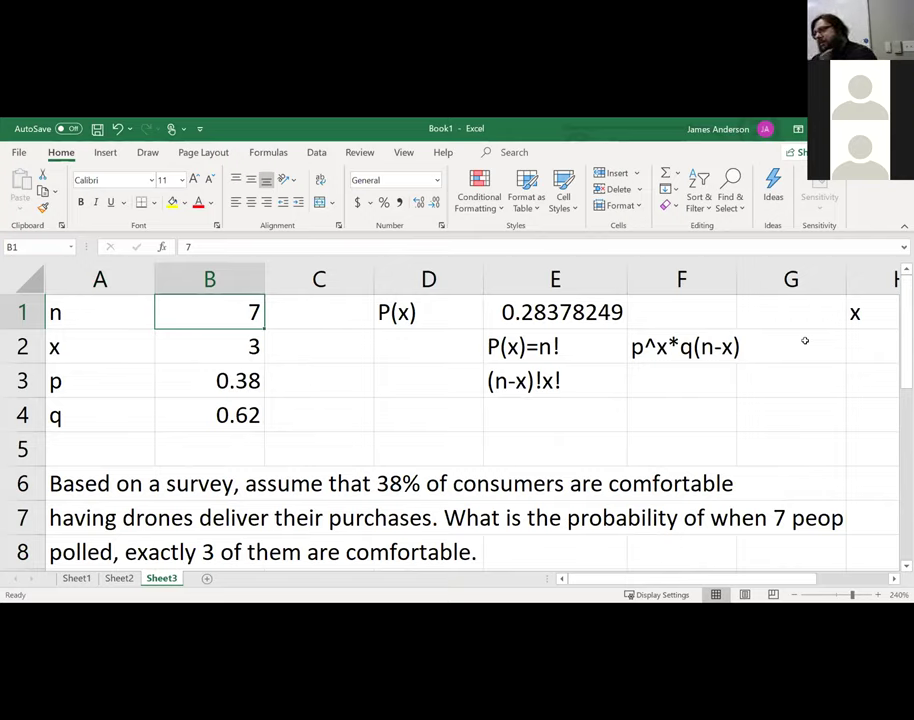
pyautogui.press('Down')
pyautogui.press('Down')
pyautogui.press('Down')
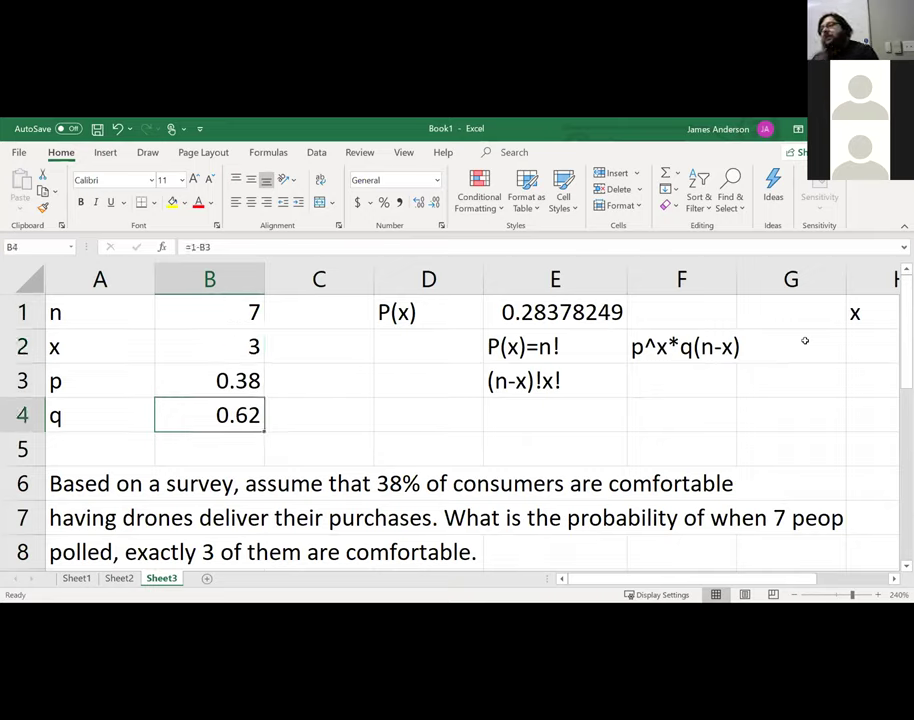
pyautogui.press('Up')
pyautogui.press('Up')
pyautogui.press('Up')
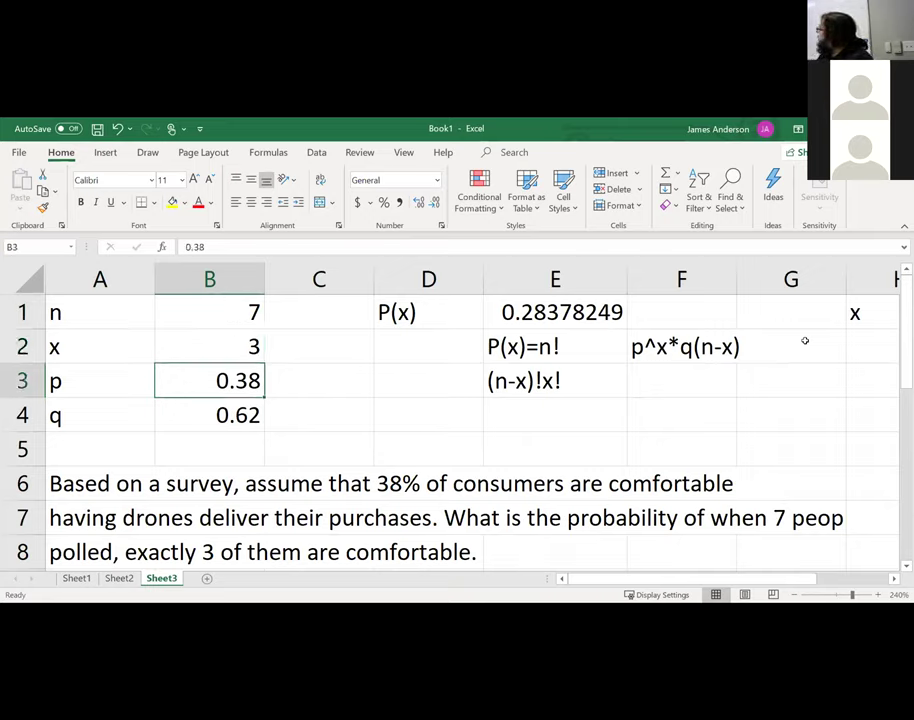
pyautogui.press('Right')
pyautogui.press('Right')
pyautogui.press('Right')
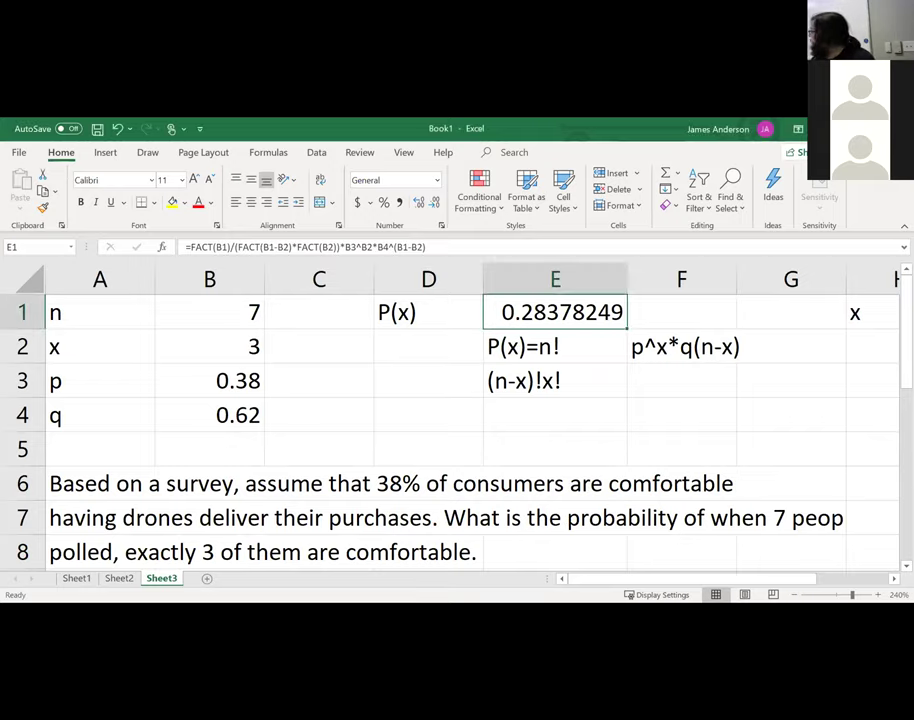
pyautogui.press('Down')
pyautogui.press('Left')
pyautogui.press('Left')
pyautogui.press('Left')
pyautogui.press('Down')
pyautogui.press('Down')
pyautogui.press('Down')
pyautogui.click(100, 518)
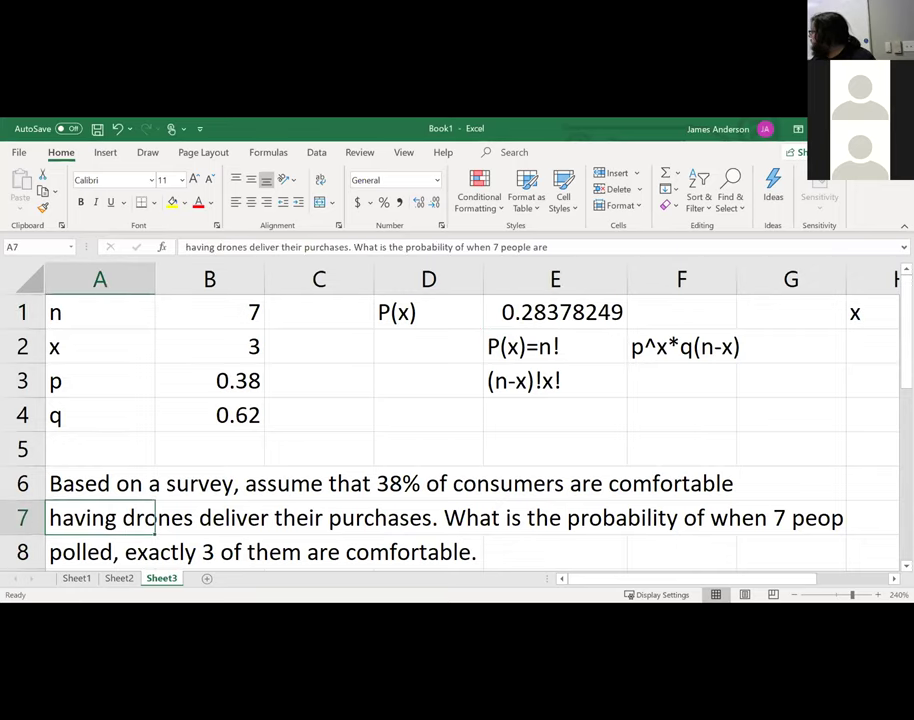
pyautogui.press('F2')
pyautogui.press('Escape')
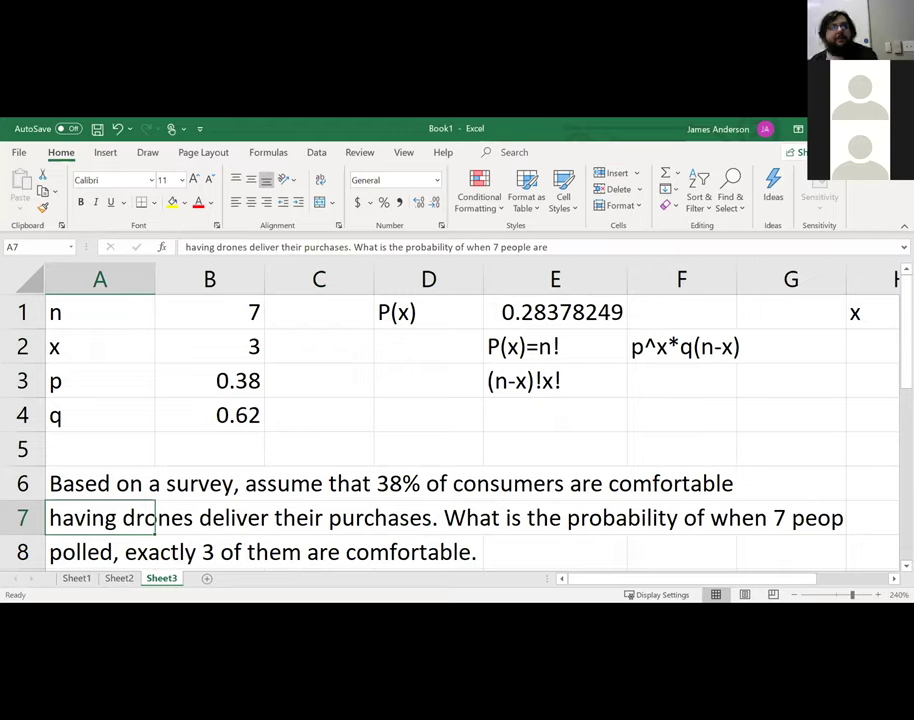